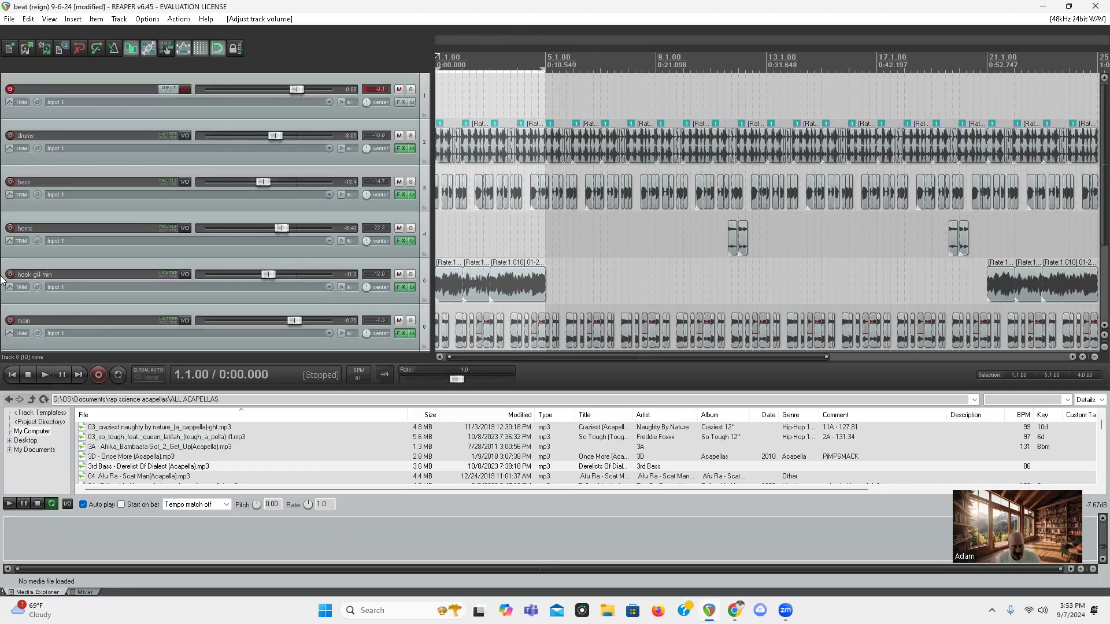
Play the beat from the start and lower the hook g# min track's volume to -12.5 dB
key(space)
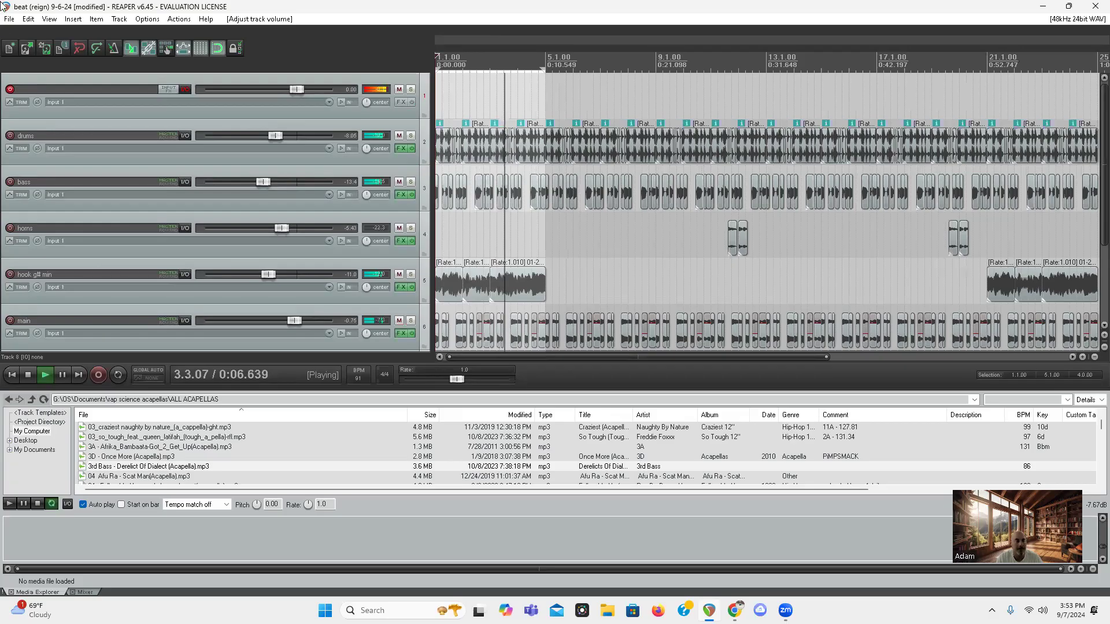
scroll(7, 139, down, 2)
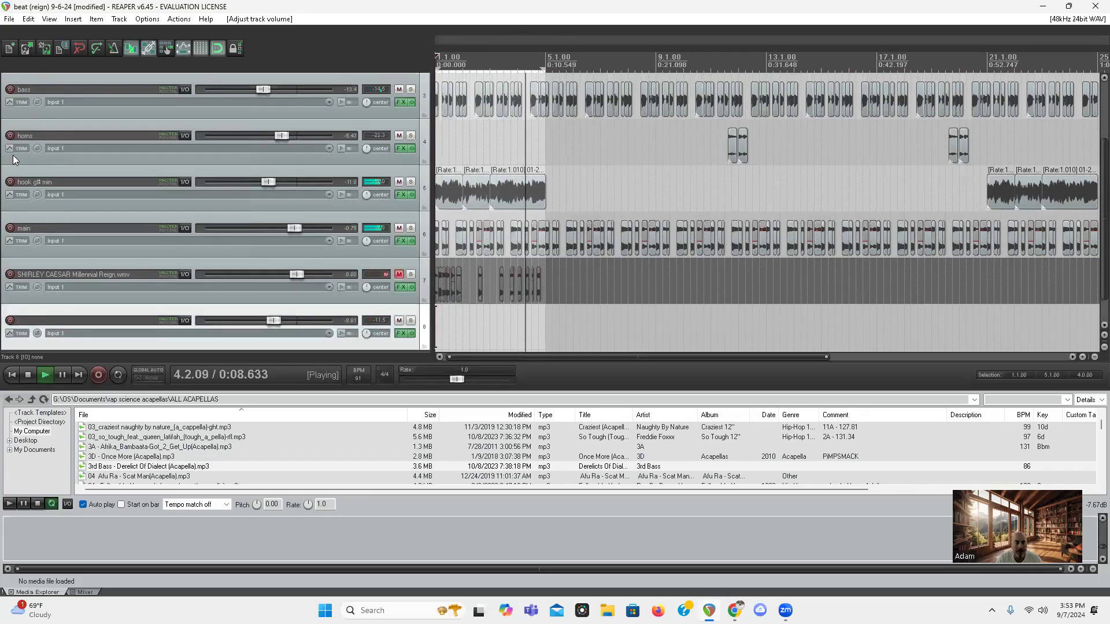
scroll(265, 181, down, 1)
scroll(264, 182, down, 1)
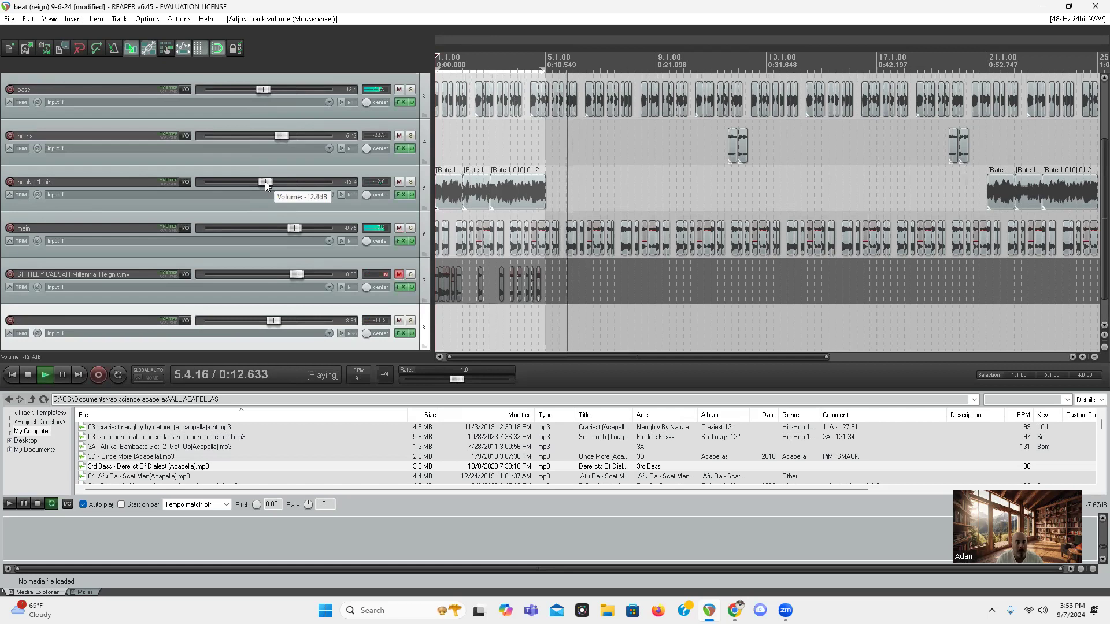
key(ctrl+s)
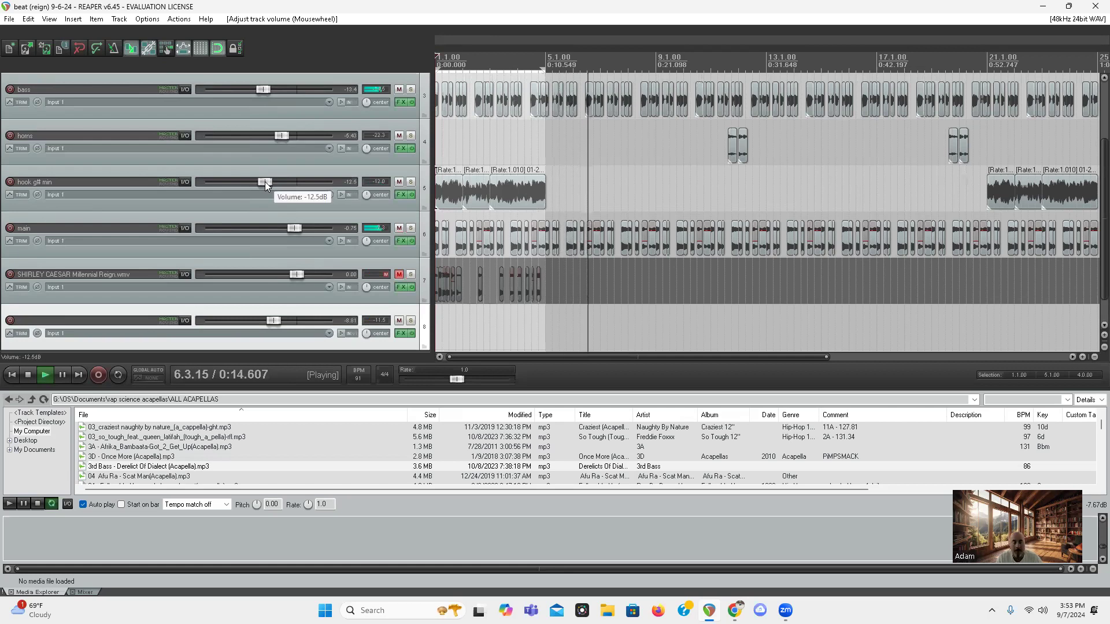
Listen through the arrangement while selecting a main-track clip near bar 10 and the first horns clip near bar 11
click(683, 248)
scroll(684, 248, up, 3)
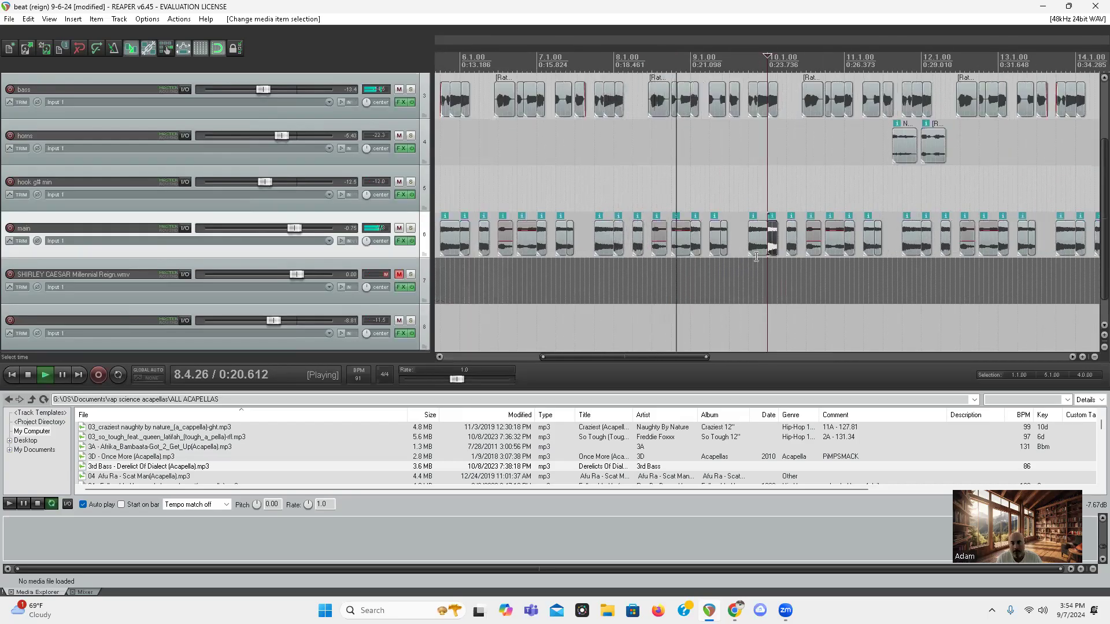
scroll(743, 253, down, 2)
scroll(737, 253, down, 3)
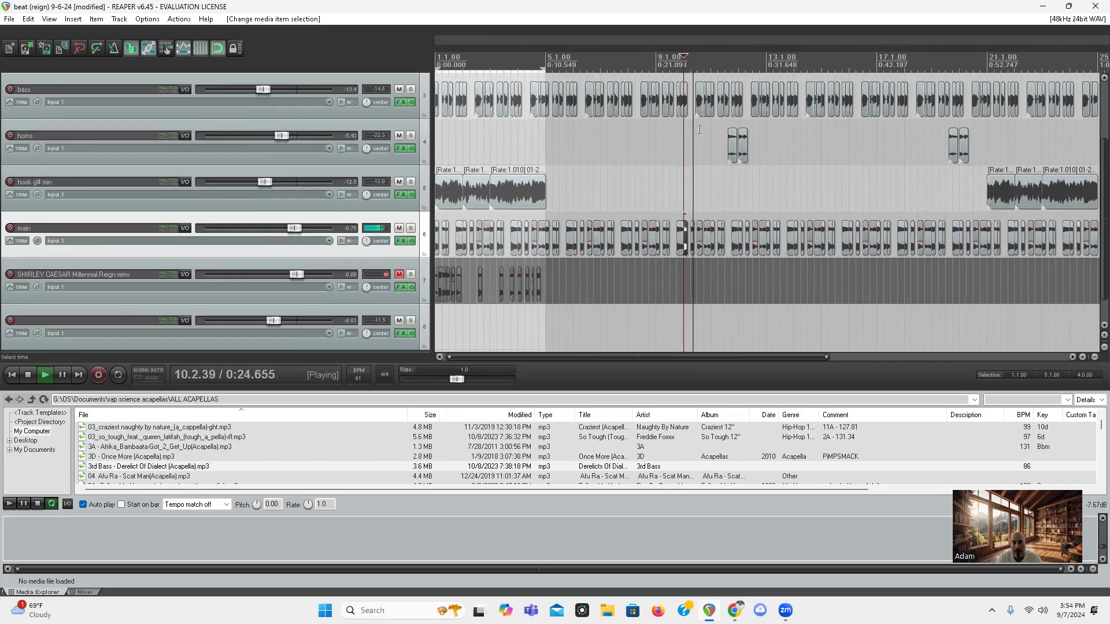
click(729, 149)
scroll(726, 174, up, 2)
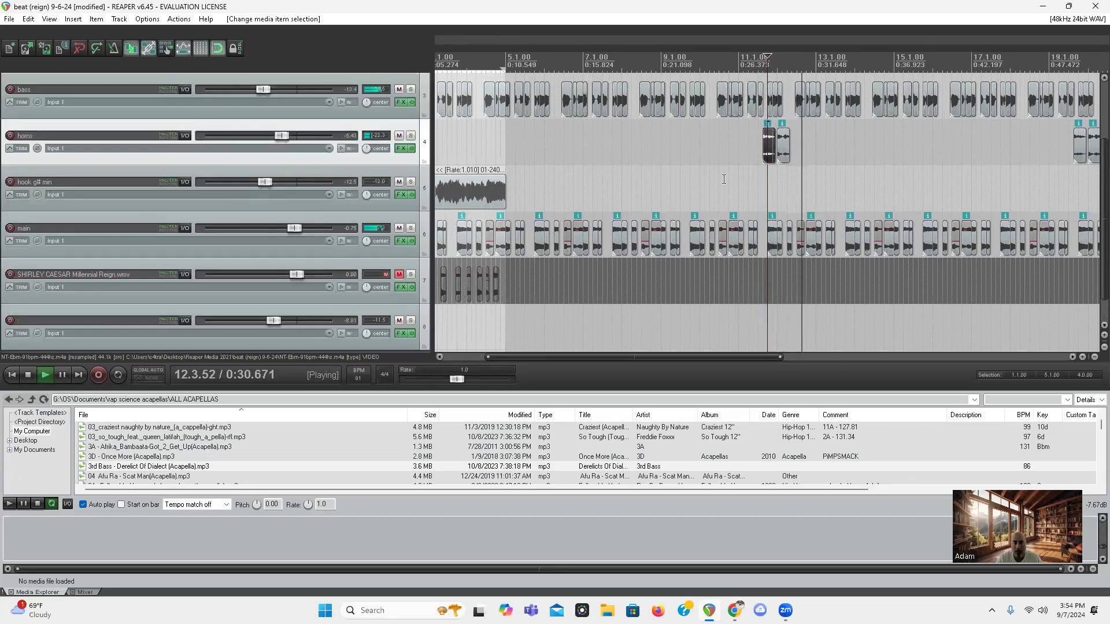
Stop playback and solo the main track
key(space)
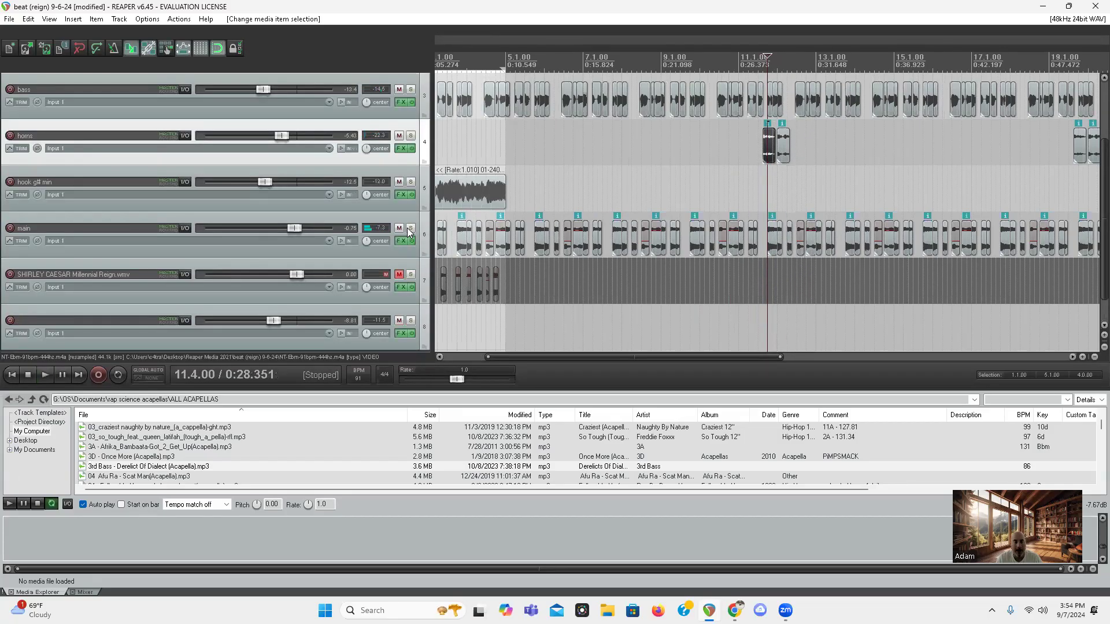
click(410, 230)
Try to move a main-track clip onto the SHIRLEY CAESAR track and extend it, undoing the edits
click(542, 253)
drag(545, 260, 865, 295)
key(ctrl+z)
key(ctrl+z)
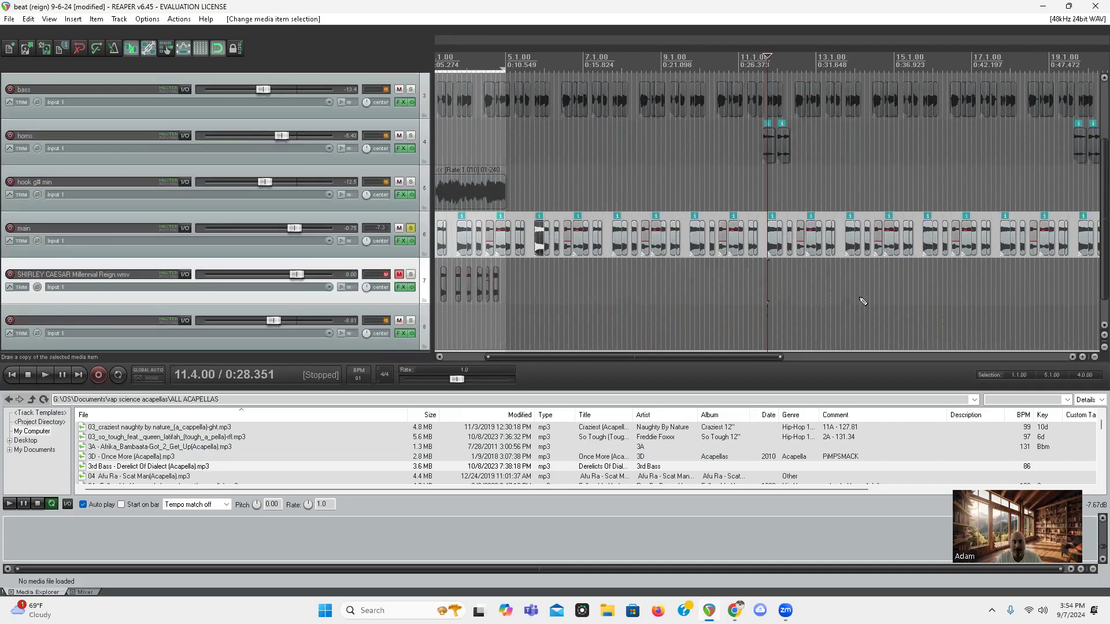
drag(618, 241, 621, 286)
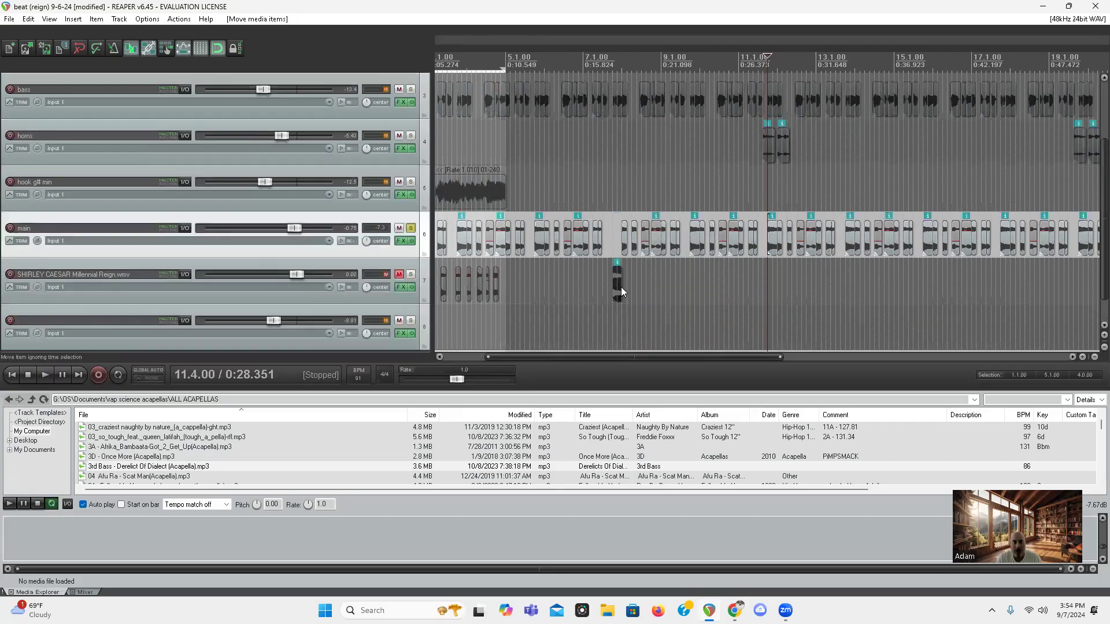
scroll(620, 289, up, 5)
drag(761, 281, 863, 285)
key(ctrl+z)
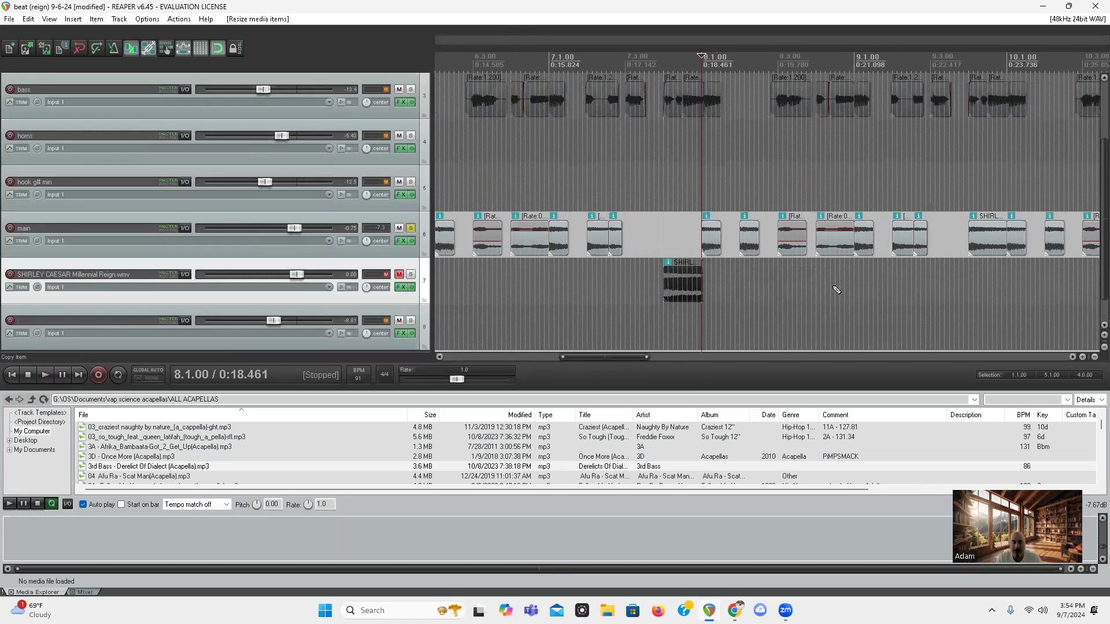
key(ctrl+z)
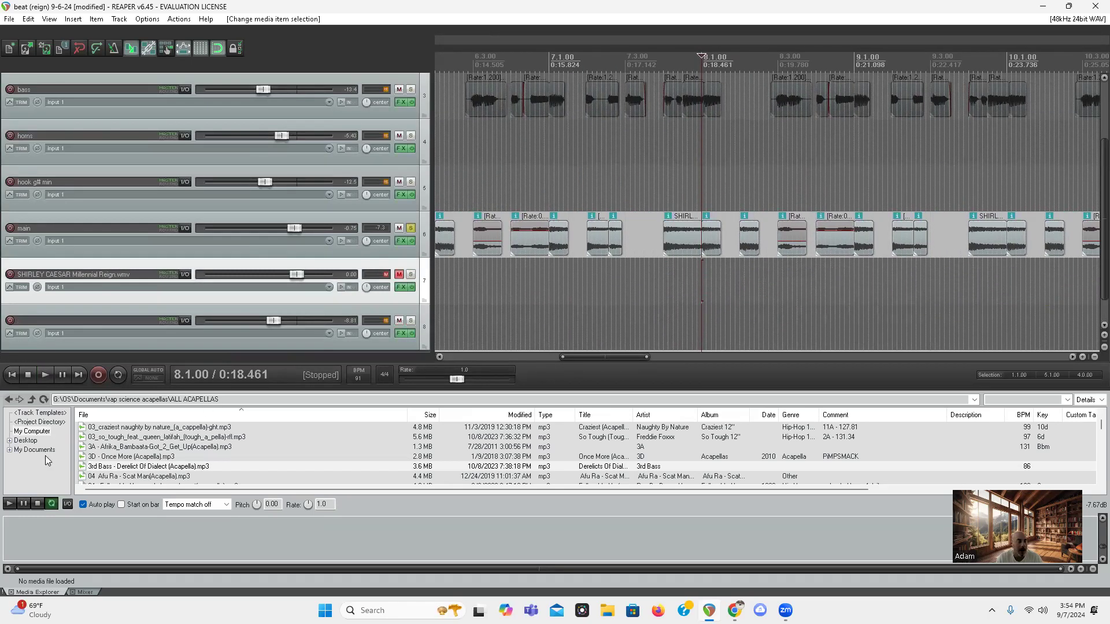
scroll(649, 258, down, 5)
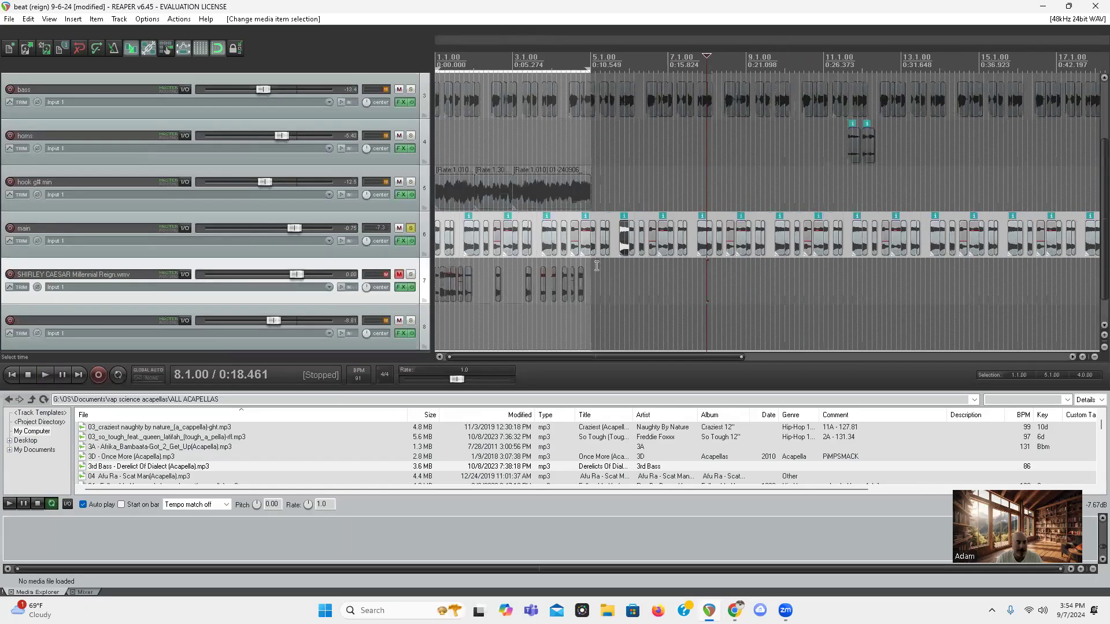
Browse to the chopping factory folder in My Documents and preview SHIRLEY CAESAR Millennial Reign.wmv.mp3
click(23, 432)
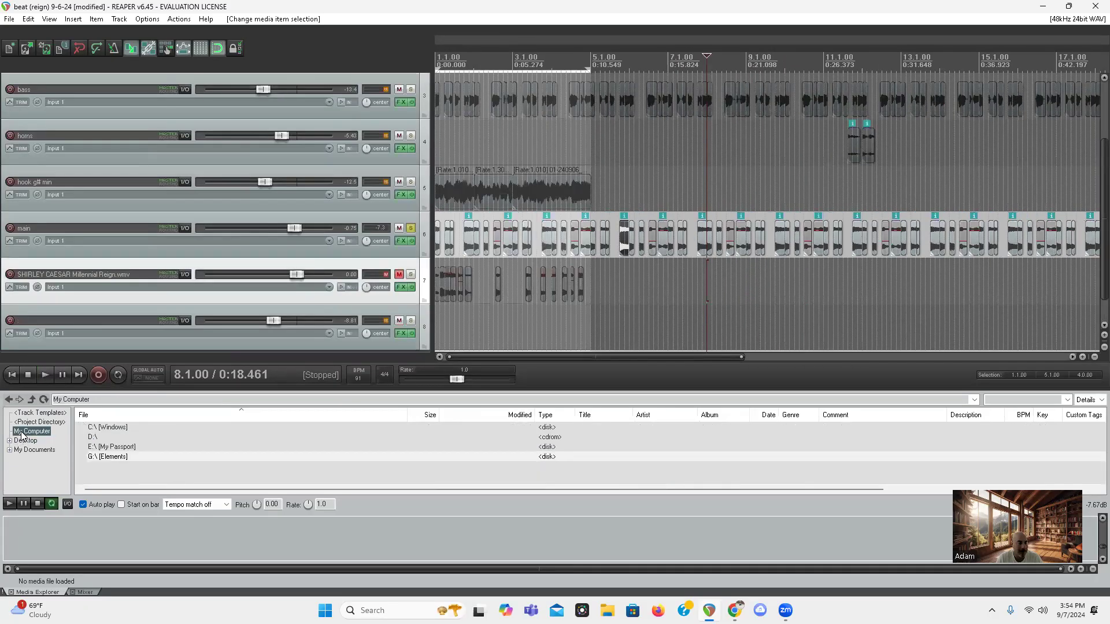
double_click(115, 457)
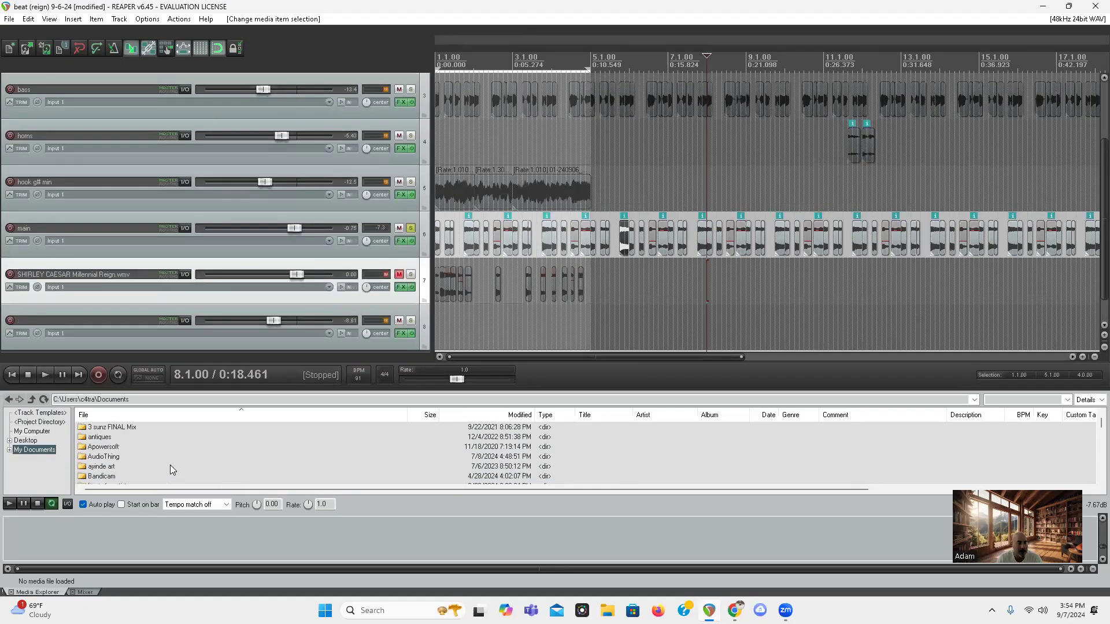
scroll(146, 457, down, 15)
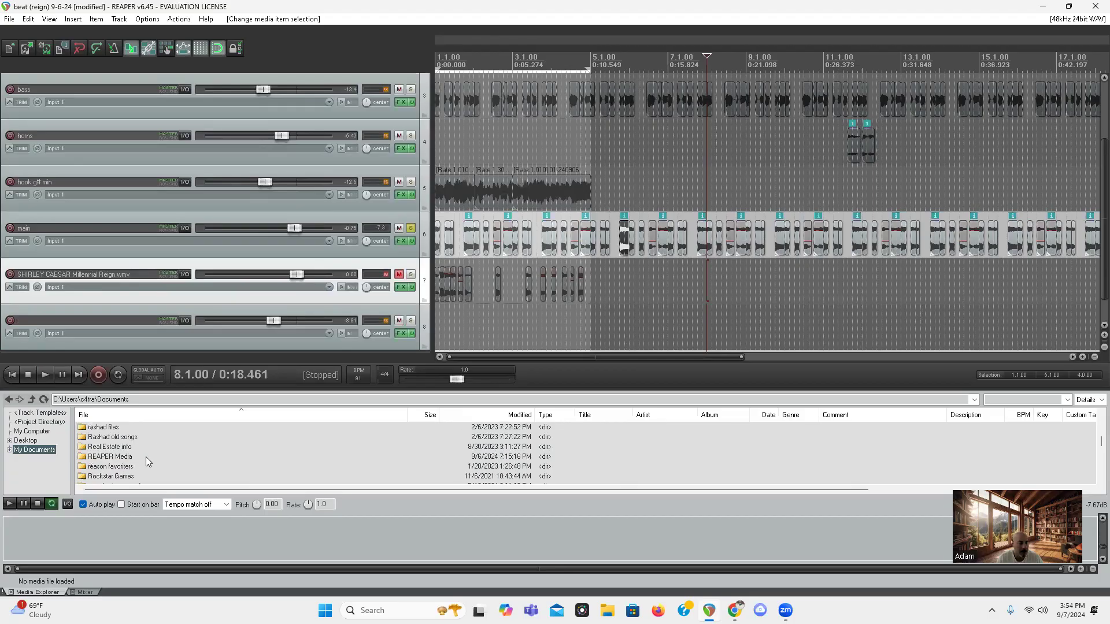
double_click(143, 448)
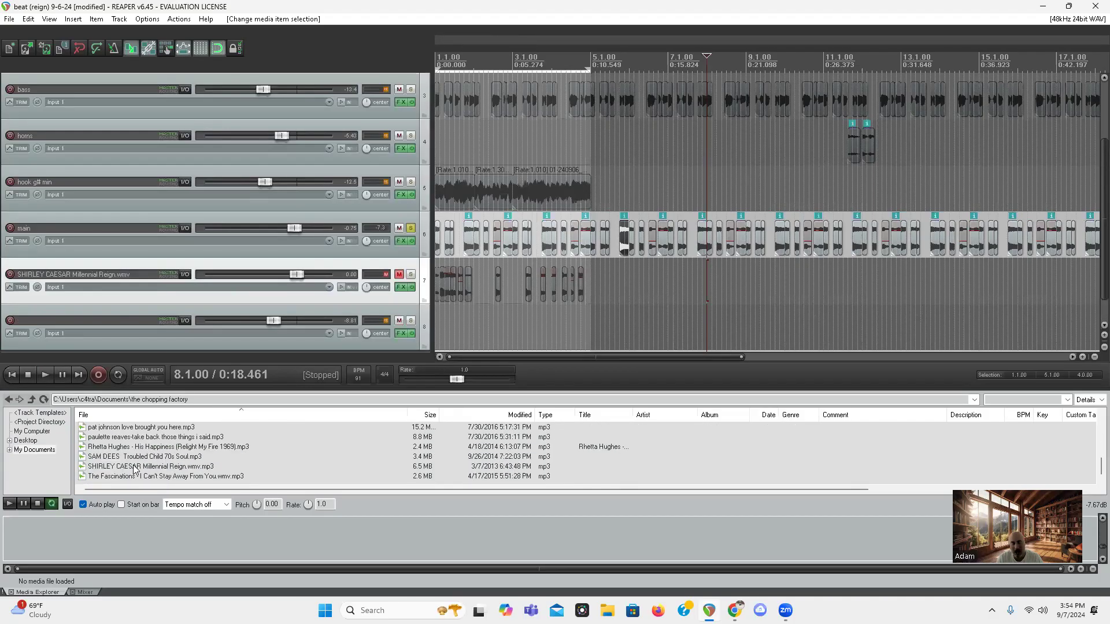
click(134, 467)
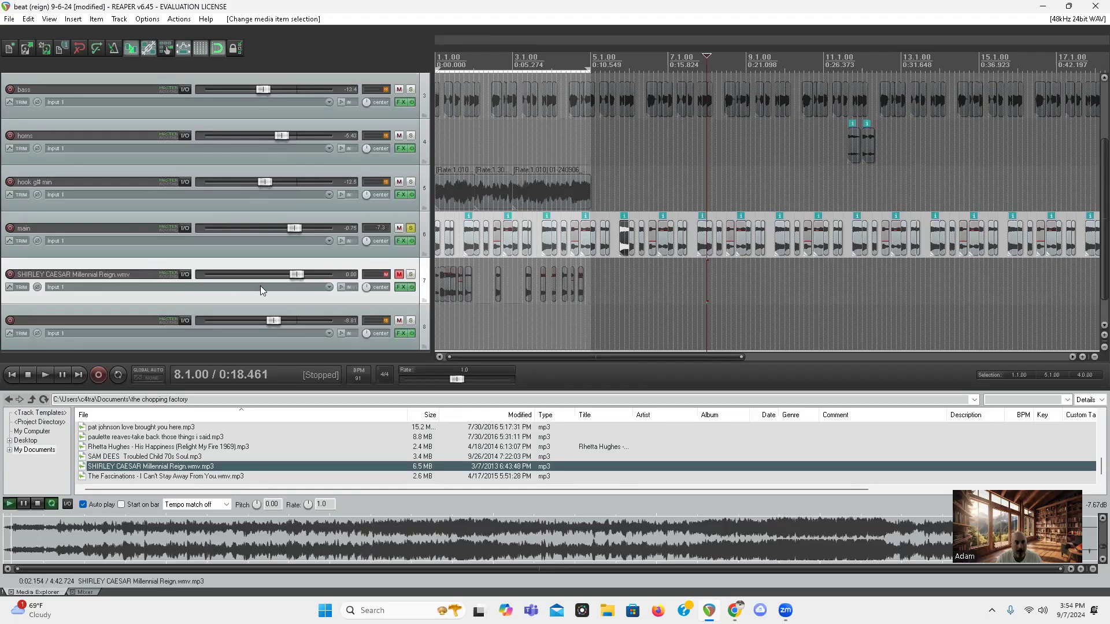
Select the main track and preview the original SHIRLEY CAESAR sample from its beginning and from a point further in
click(395, 252)
click(14, 535)
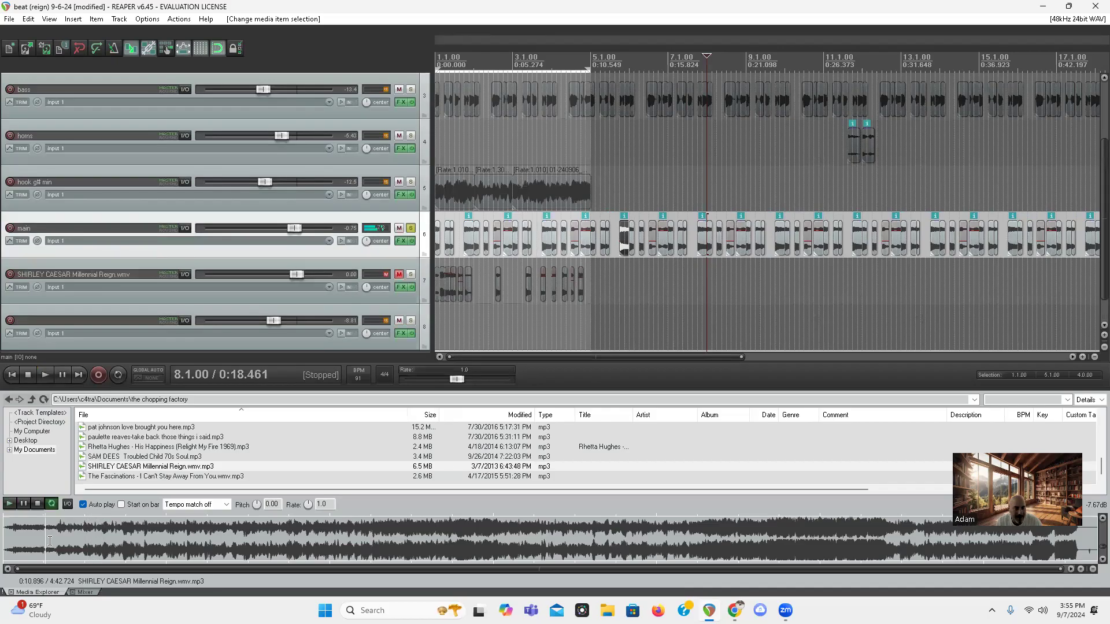
scroll(49, 540, up, 4)
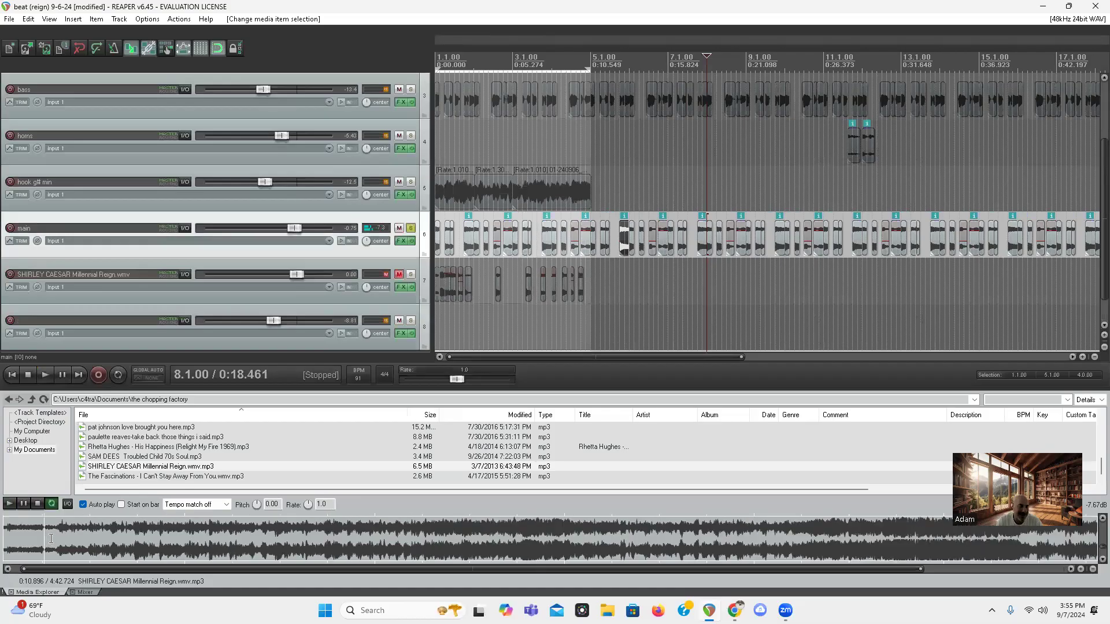
click(105, 536)
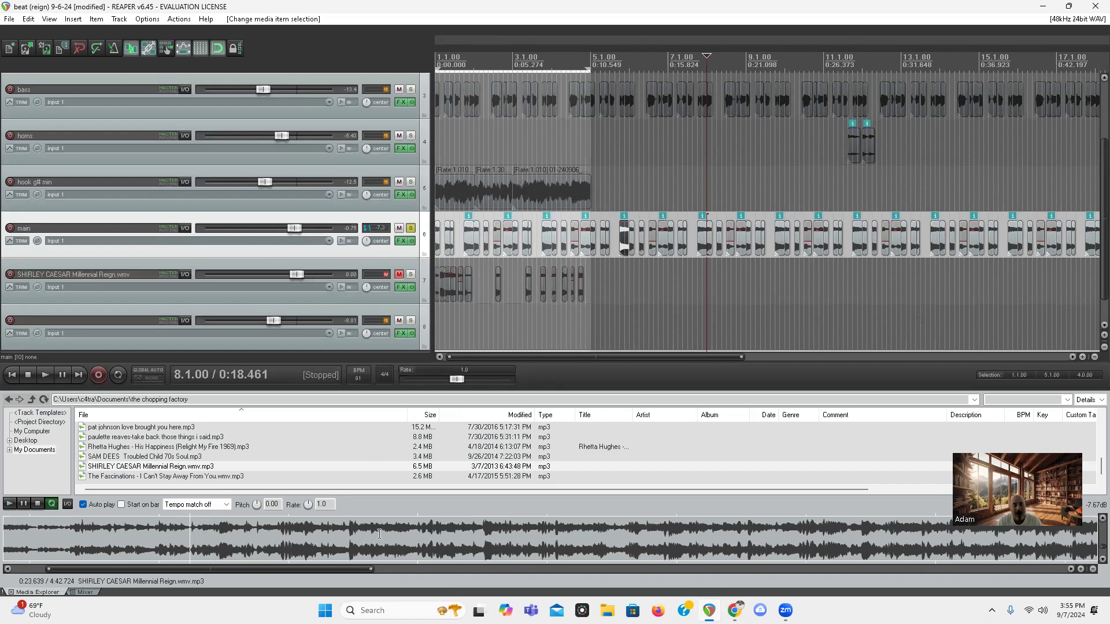
scroll(241, 523, down, 3)
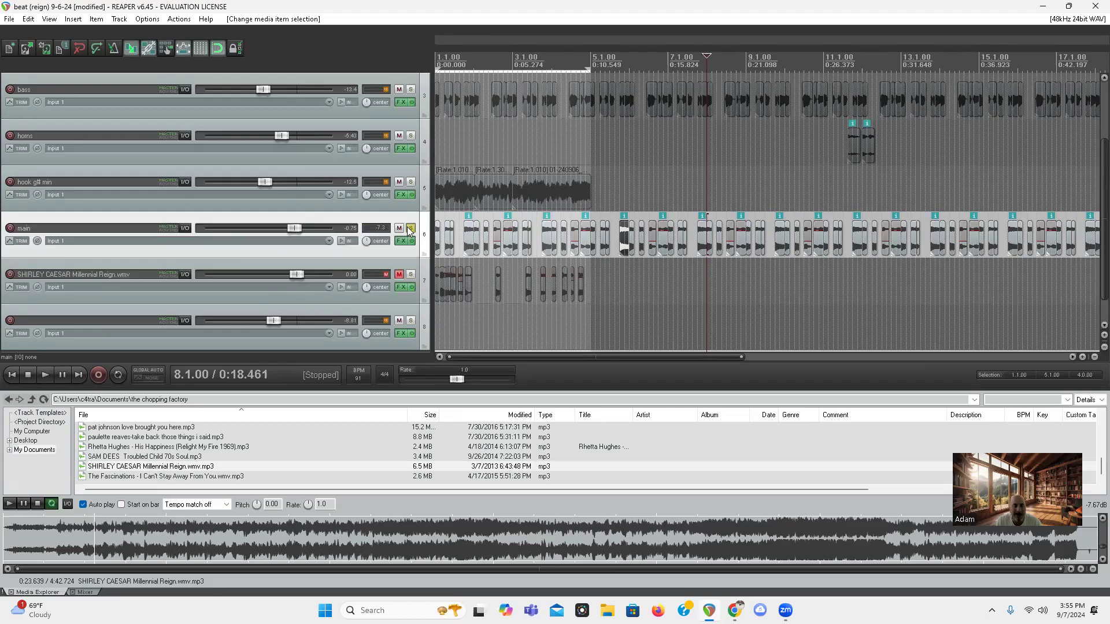
Select the main-track clip near the end of bar 1 and play the soloed main track from the project start
click(470, 237)
scroll(637, 283, up, 2)
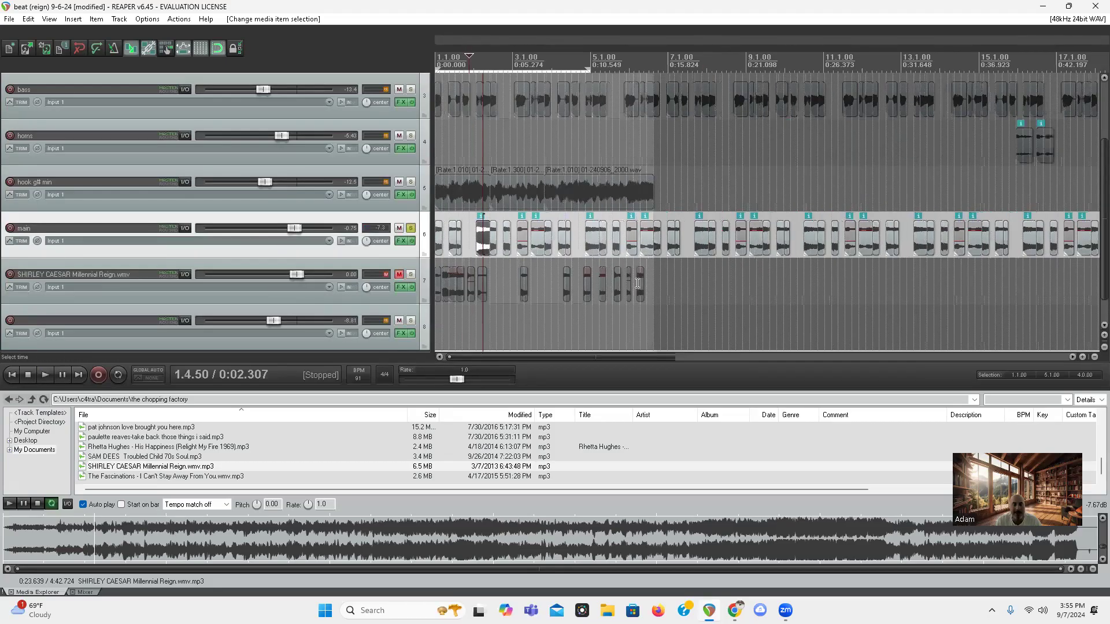
scroll(637, 284, up, 2)
key(Home)
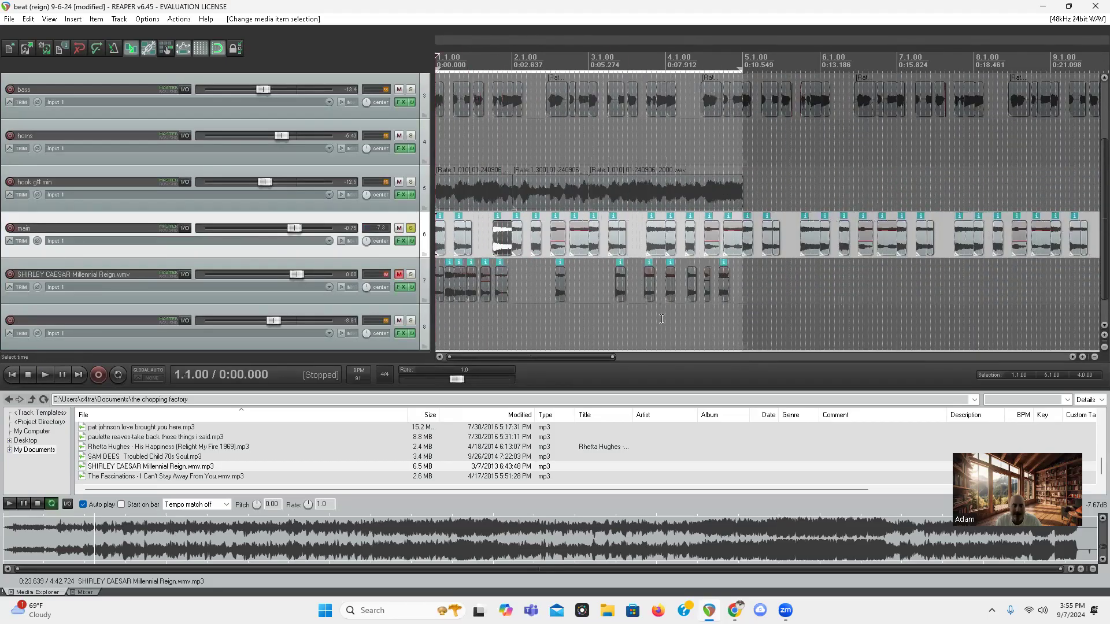
key(space)
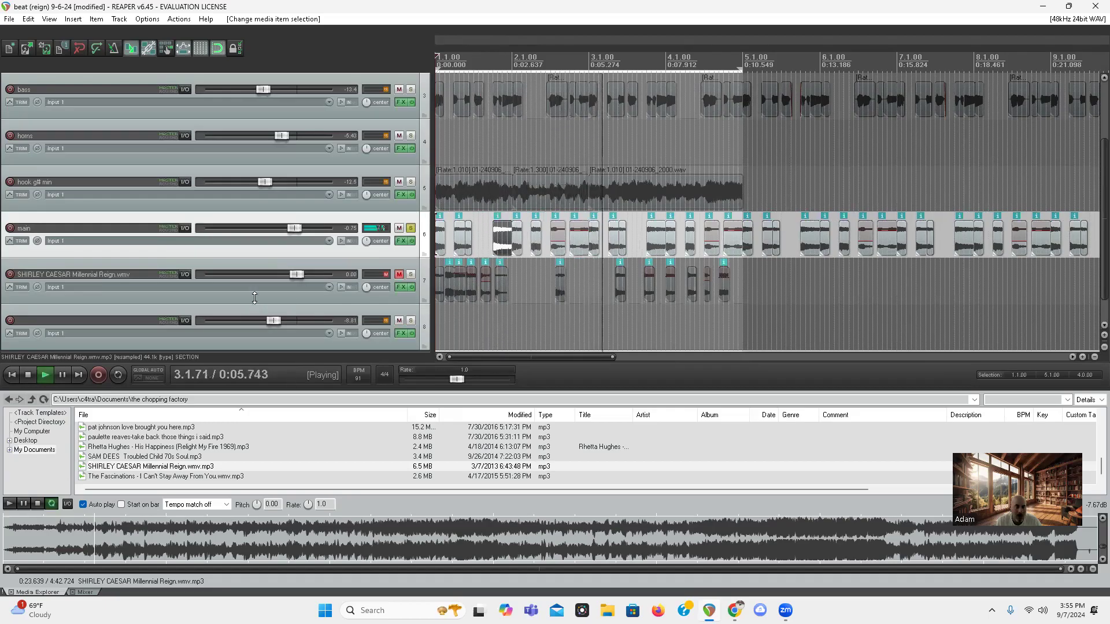
Unsolo the main track during playback, listen to the full mix, and stop
click(410, 229)
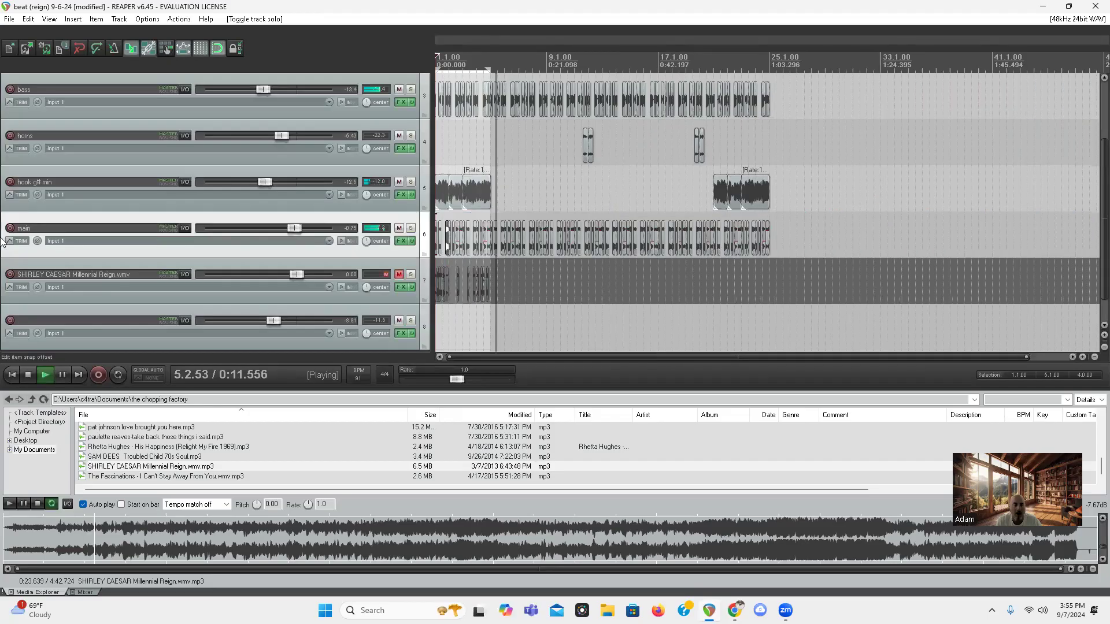
scroll(679, 247, up, 2)
scroll(680, 246, up, 2)
scroll(680, 247, down, 2)
key(space)
Solo the hook g# min track, play its opening section from the project start, and stop
click(410, 274)
scroll(573, 270, up, 2)
key(space)
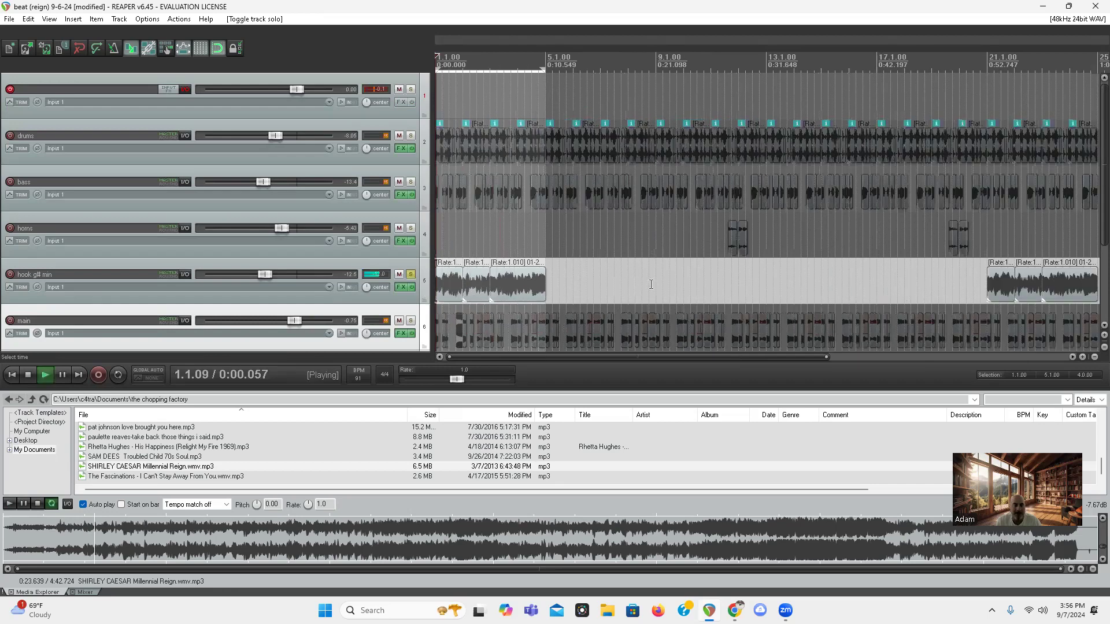
scroll(651, 284, up, 3)
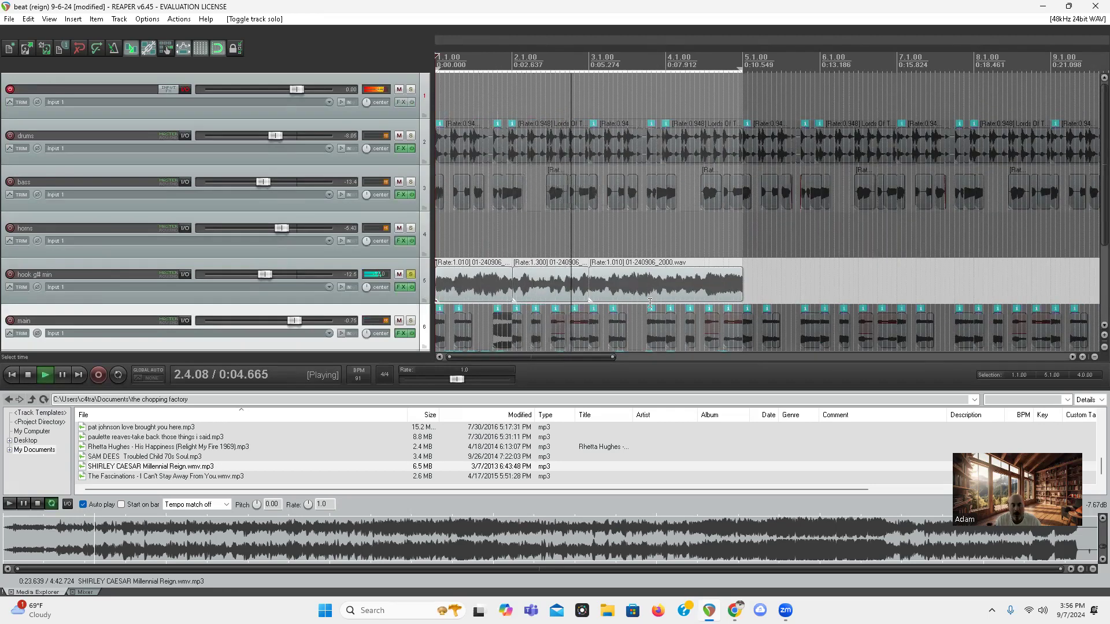
key(space)
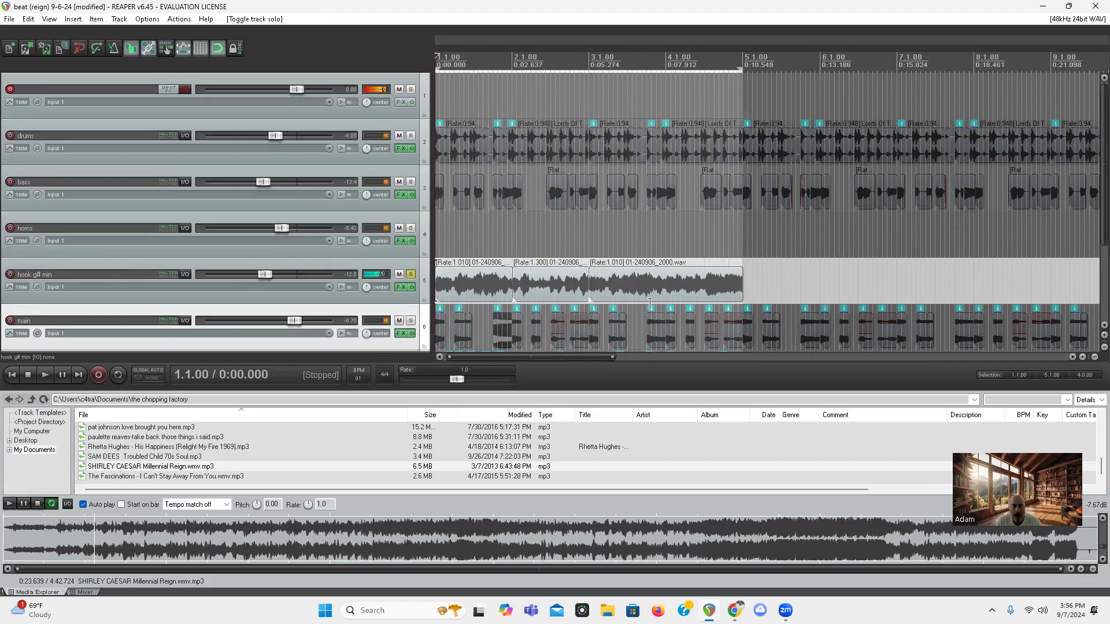
Select the hook's second clip and replay the soloed hook from 1.3.50 across the transition into it
click(521, 283)
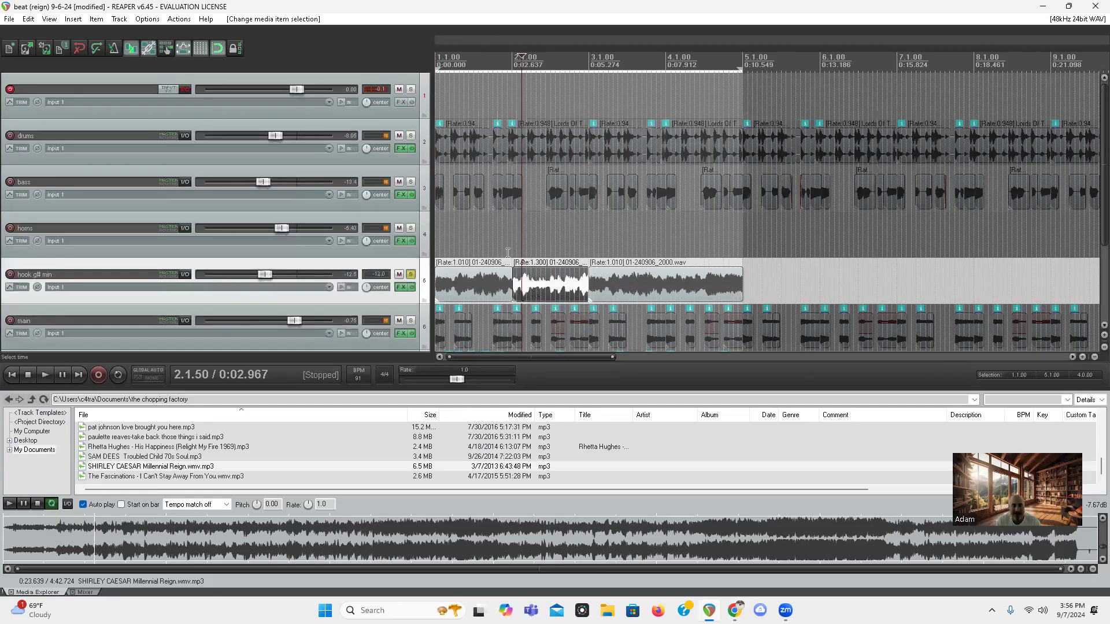
click(483, 238)
key(space)
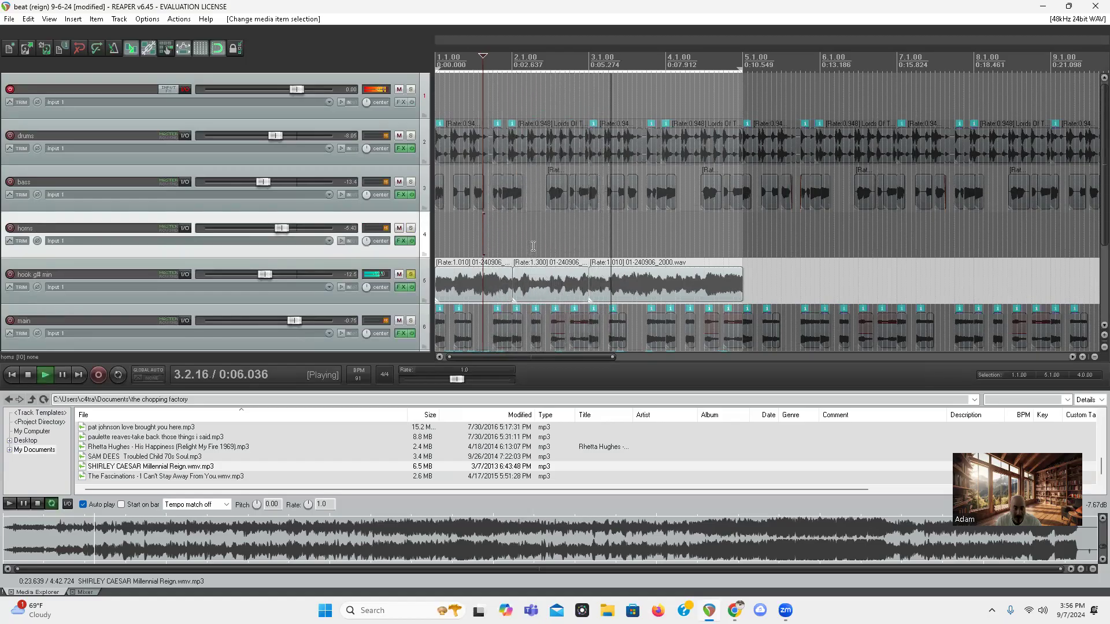
key(space)
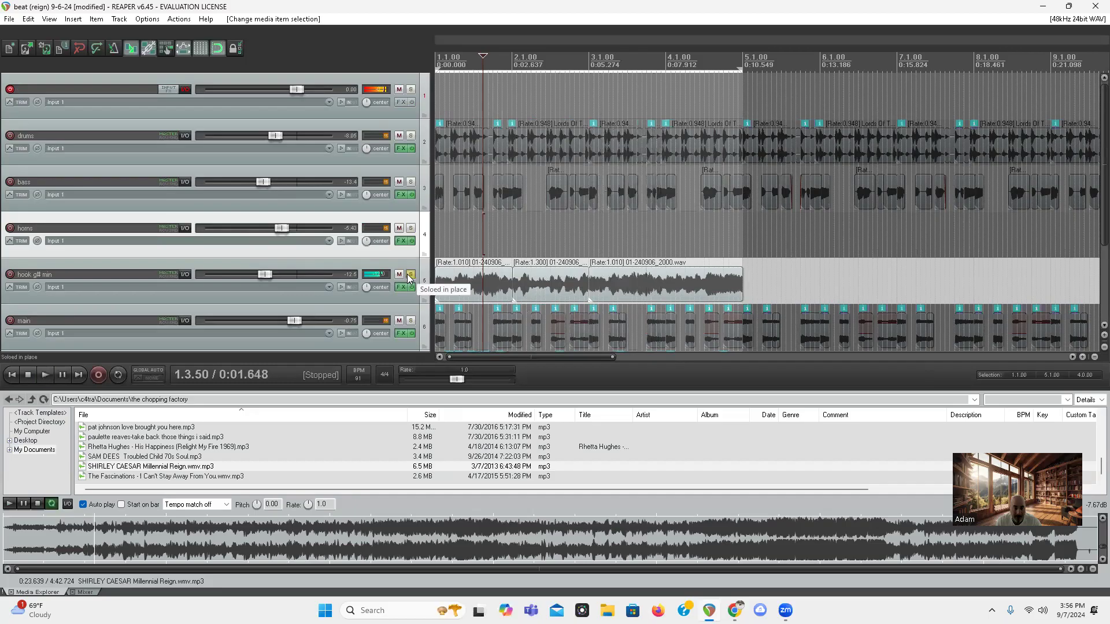
Unsolo the hook g# min track and play the full mix from the project start
click(410, 274)
key(Home)
key(space)
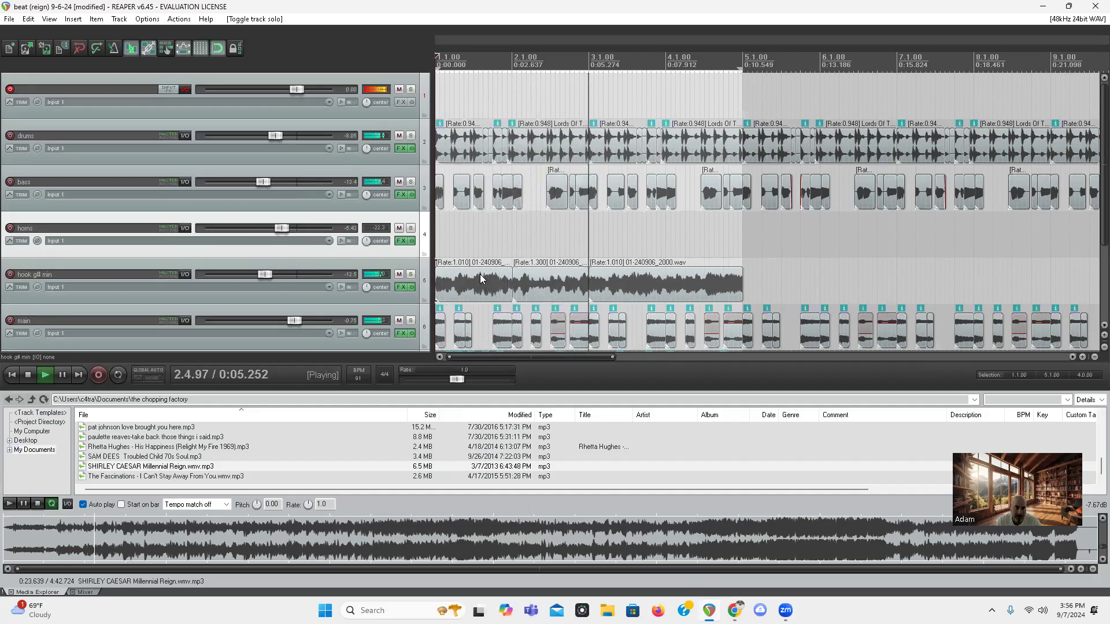
scroll(569, 277, down, 2)
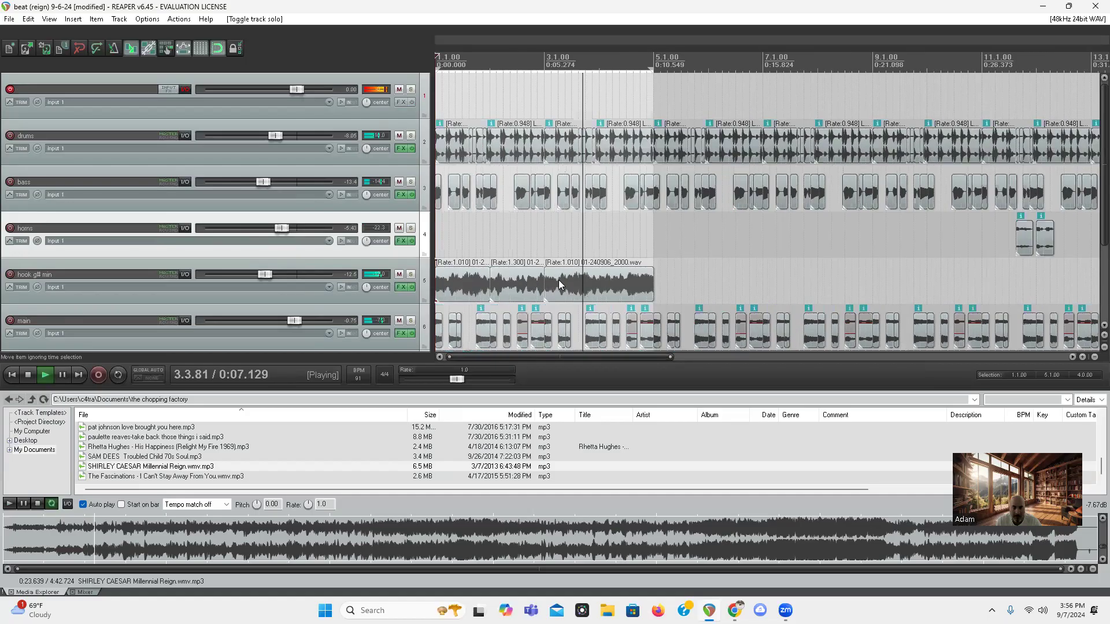
scroll(557, 279, down, 2)
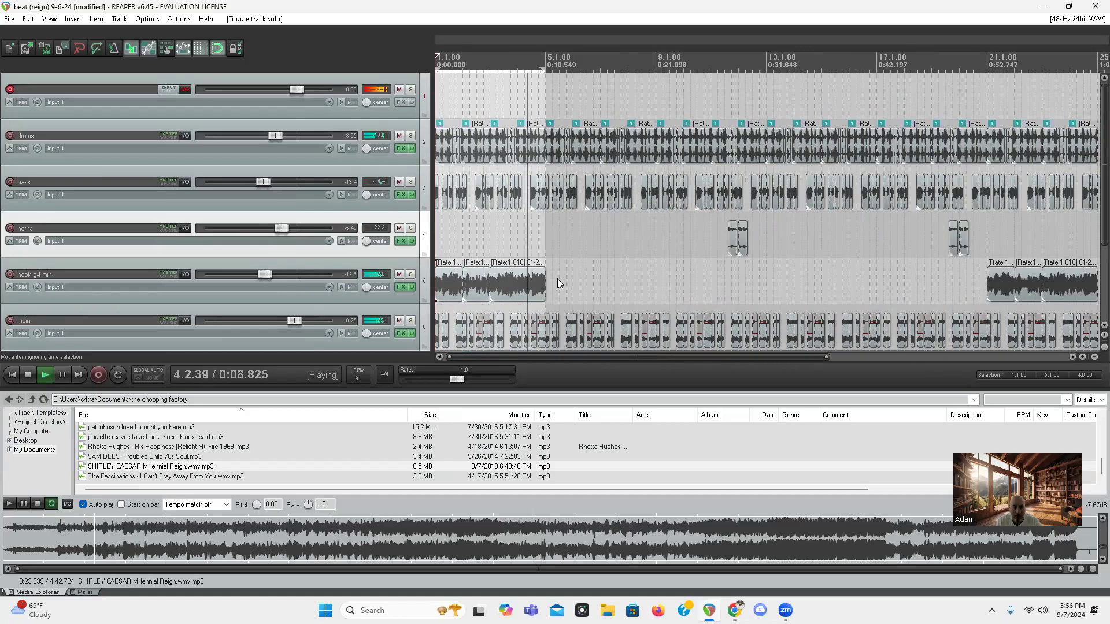
Stop playback and browse the media files to G:\OS\Documents\rap science acapellas\ALL ACAPELLAS, selecting 3rd Bass - Derelict Of Dialect (Acapella).mp3
scroll(107, 231, down, 3)
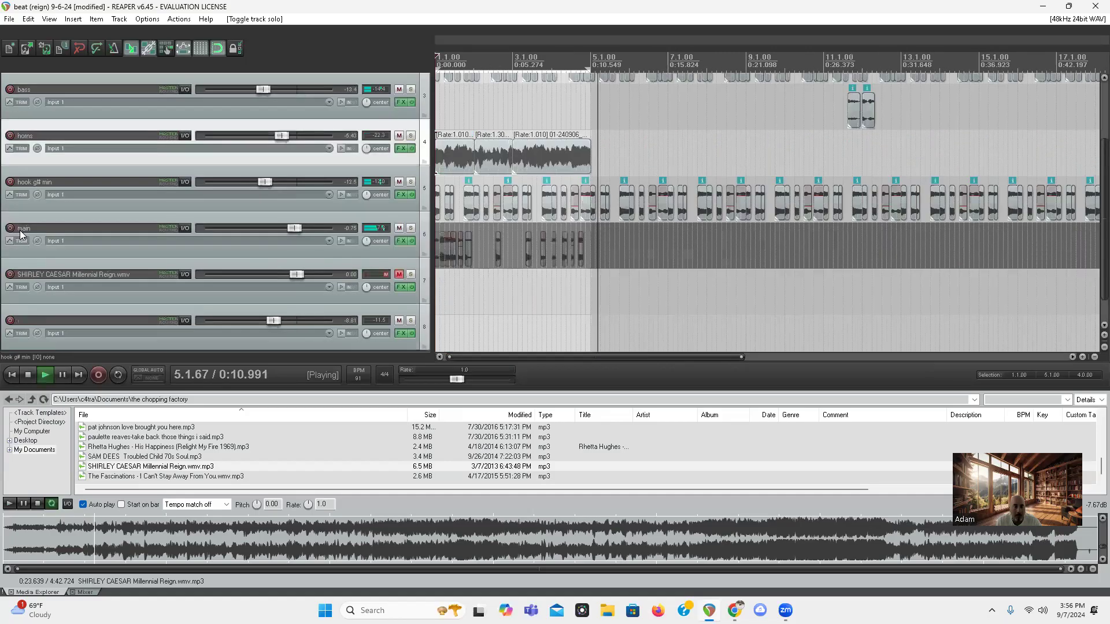
key(space)
click(10, 400)
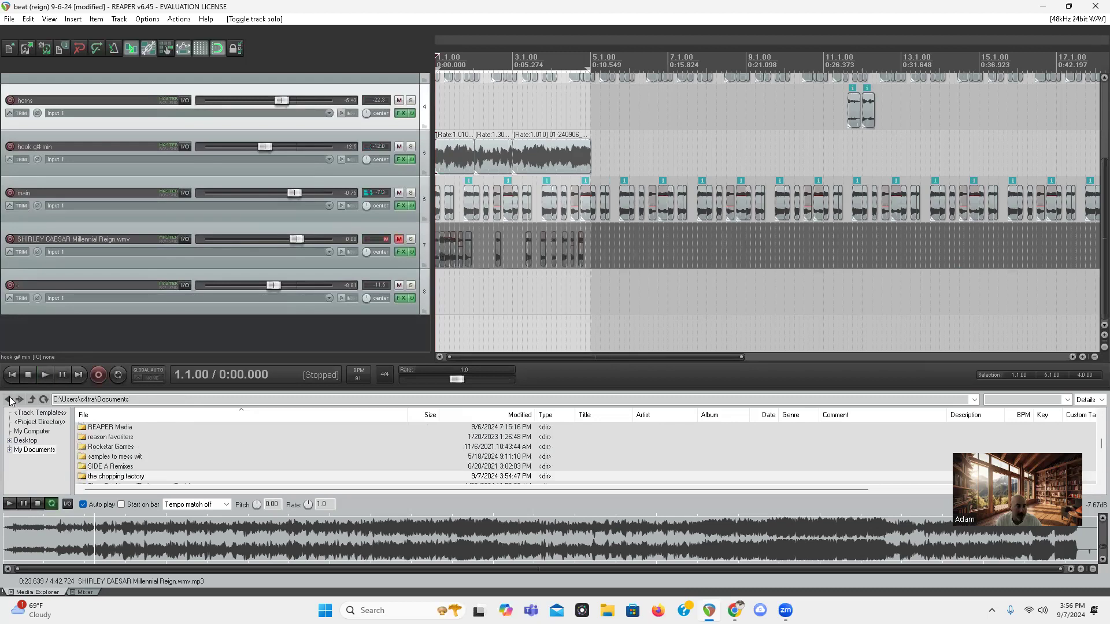
click(10, 400)
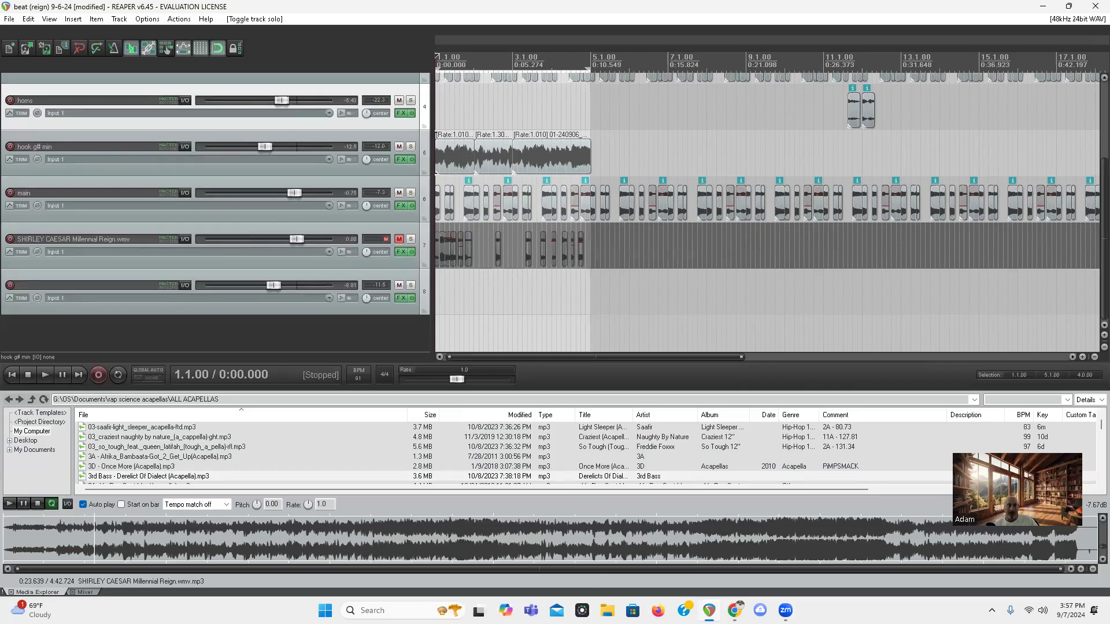
Switch to Moises in Chrome, start choosing a local file to separate, and browse to the ALL ACAPELLAS folder on Elements (G:)
key(alt+Tab)
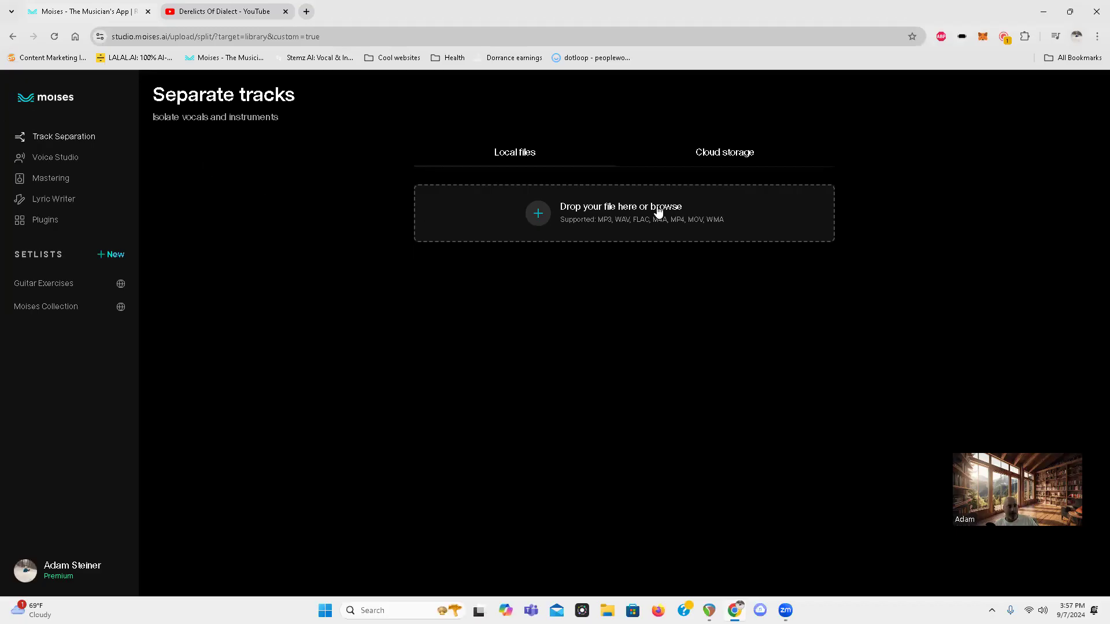
click(536, 214)
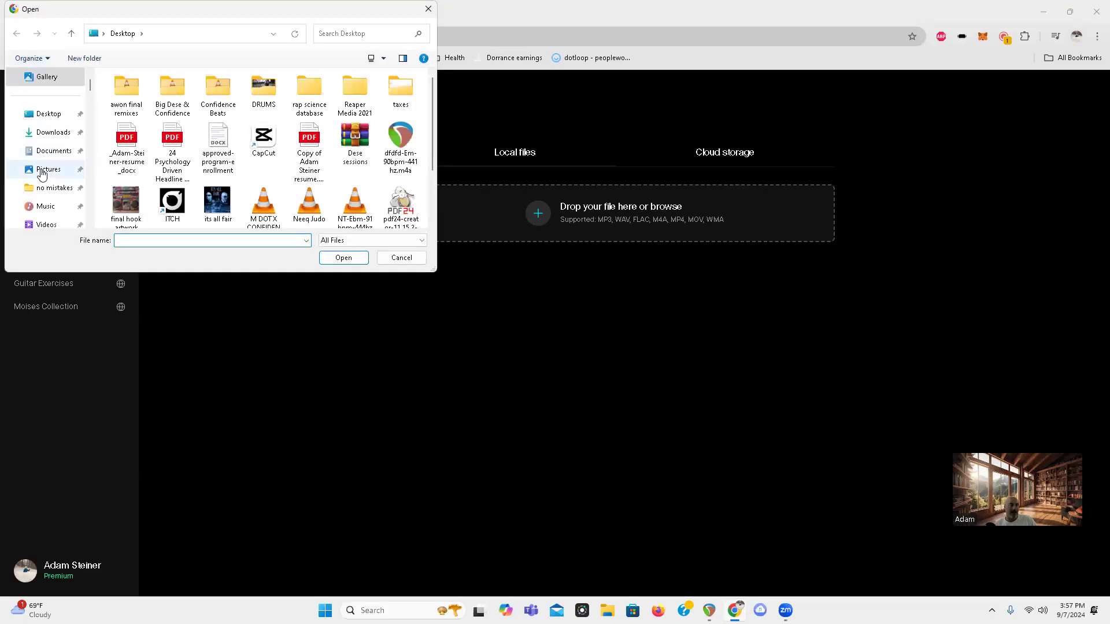
click(47, 152)
scroll(217, 160, down, 5)
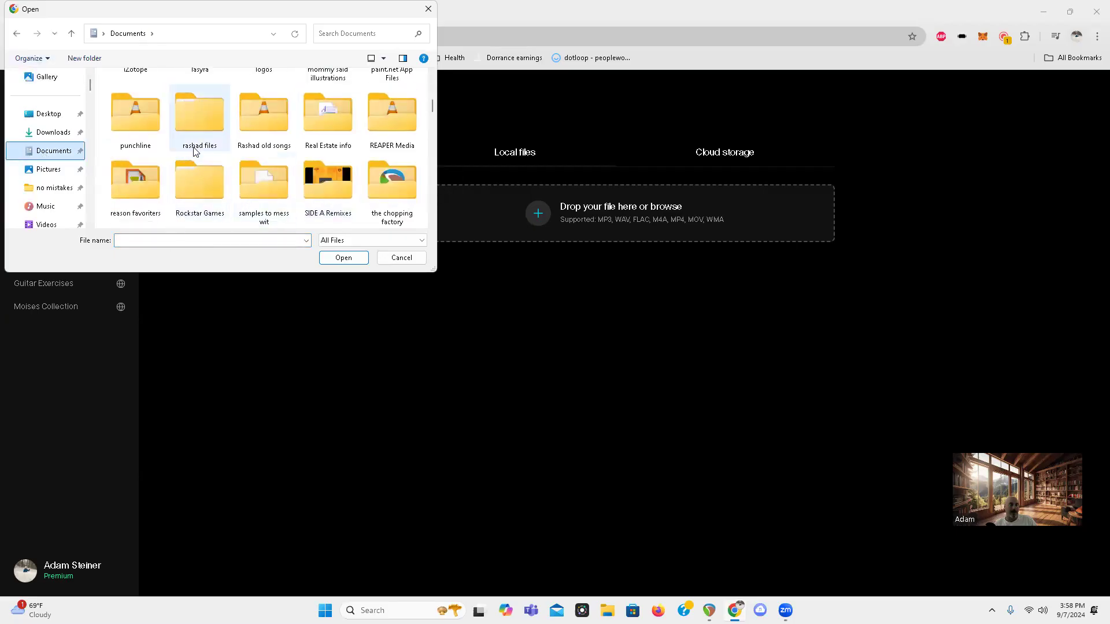
scroll(52, 191, down, 5)
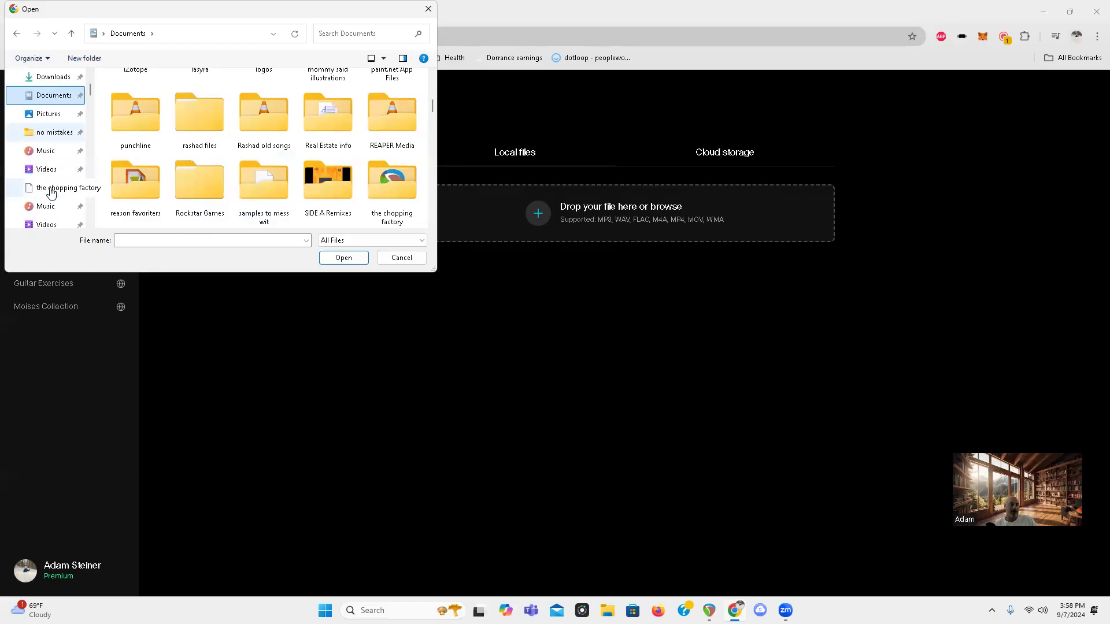
scroll(53, 196, up, 3)
scroll(46, 191, down, 3)
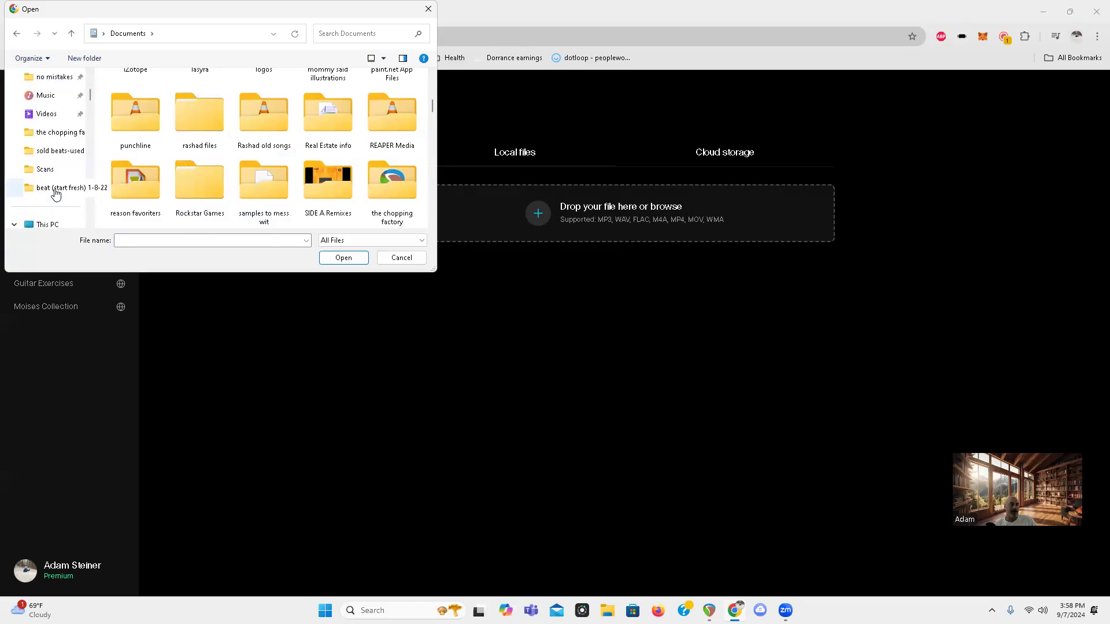
click(57, 224)
scroll(196, 165, down, 8)
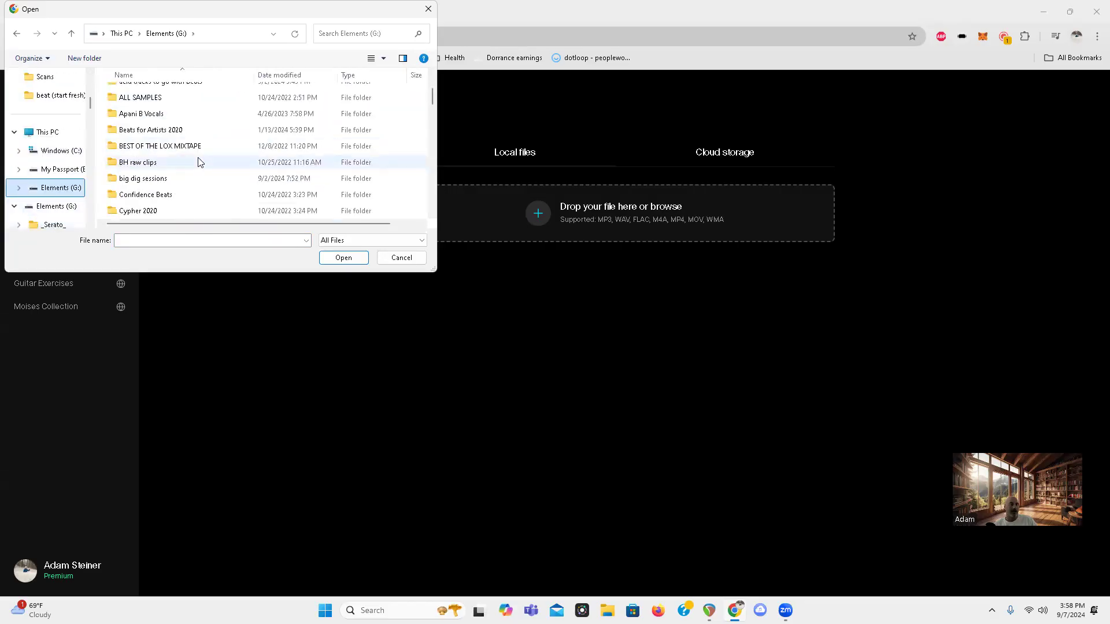
double_click(151, 178)
double_click(148, 110)
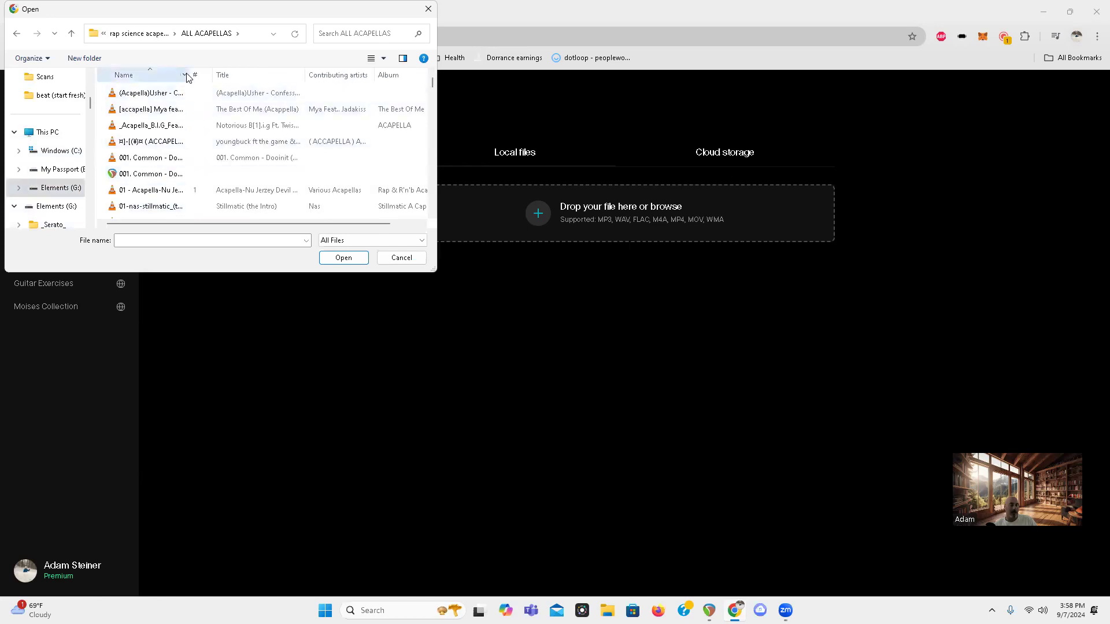
Search the ALL ACAPELLAS folder for 3rd and load 3rd Bass - Derelict Of Dialect (Acapella).mp3 for separation
drag(191, 75, 305, 78)
scroll(228, 168, down, 10)
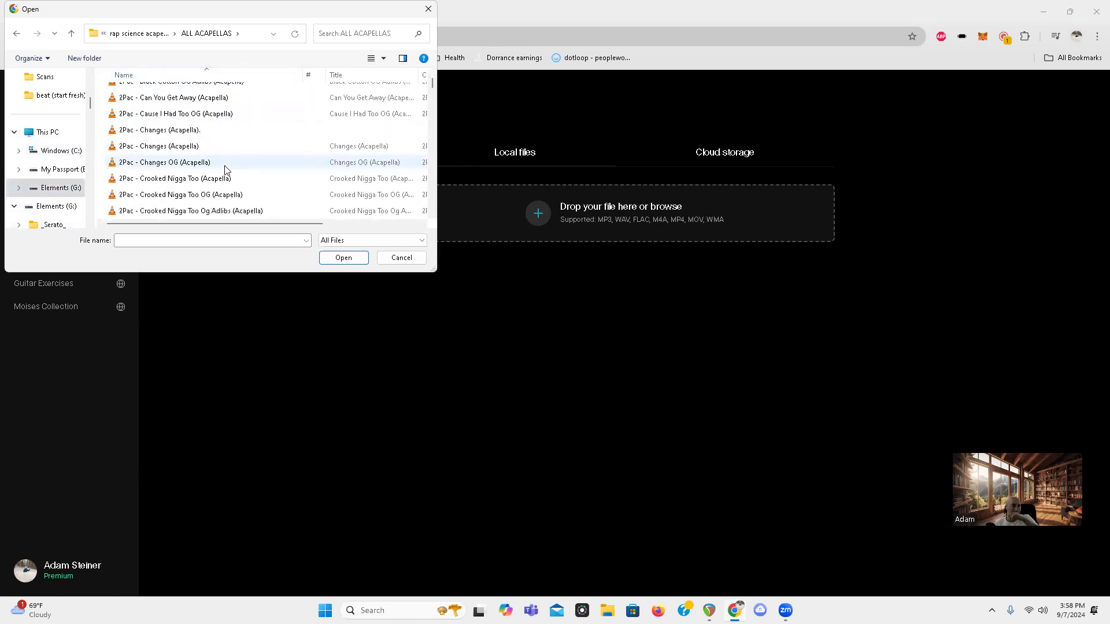
click(333, 34)
text(3rd)
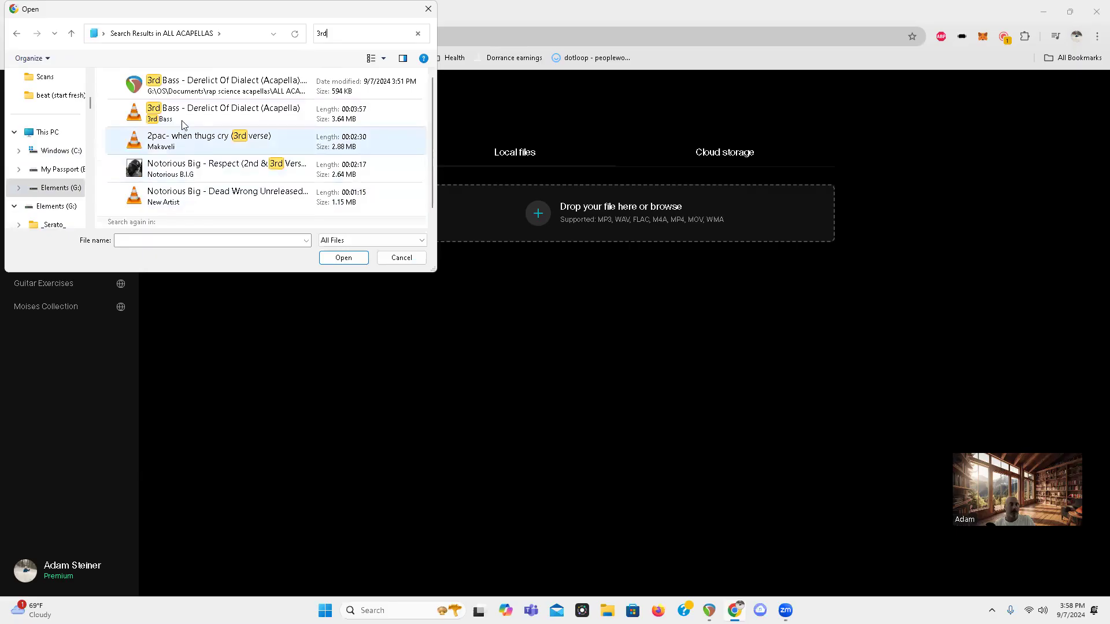
double_click(181, 119)
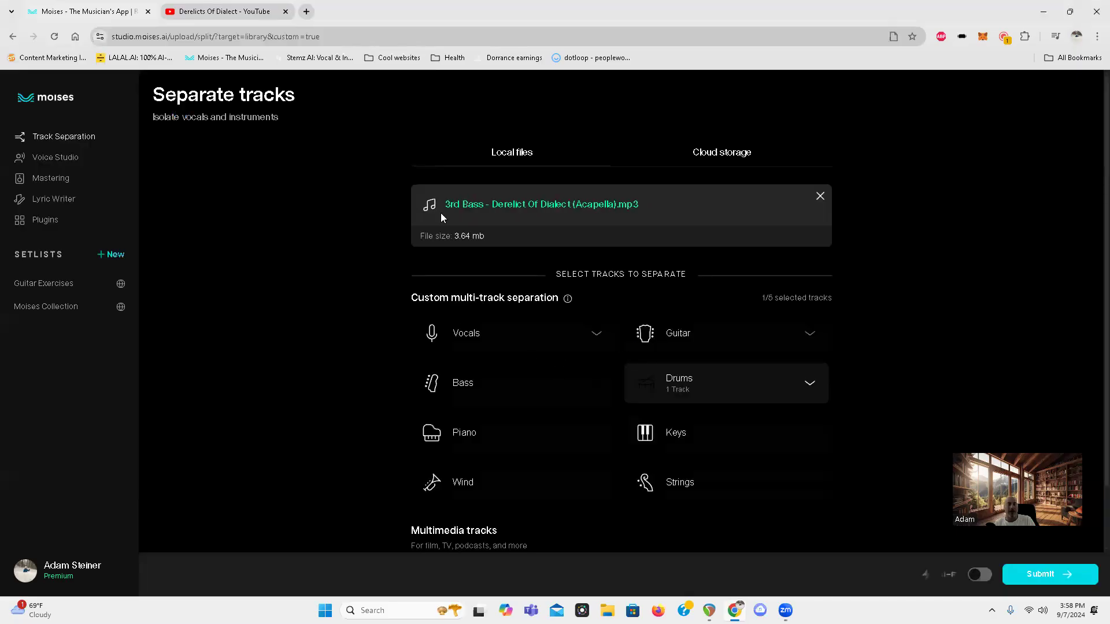
Submit the 3rd Bass acapella for drums separation and open its library entry to read the detected tempo
scroll(344, 257, down, 1)
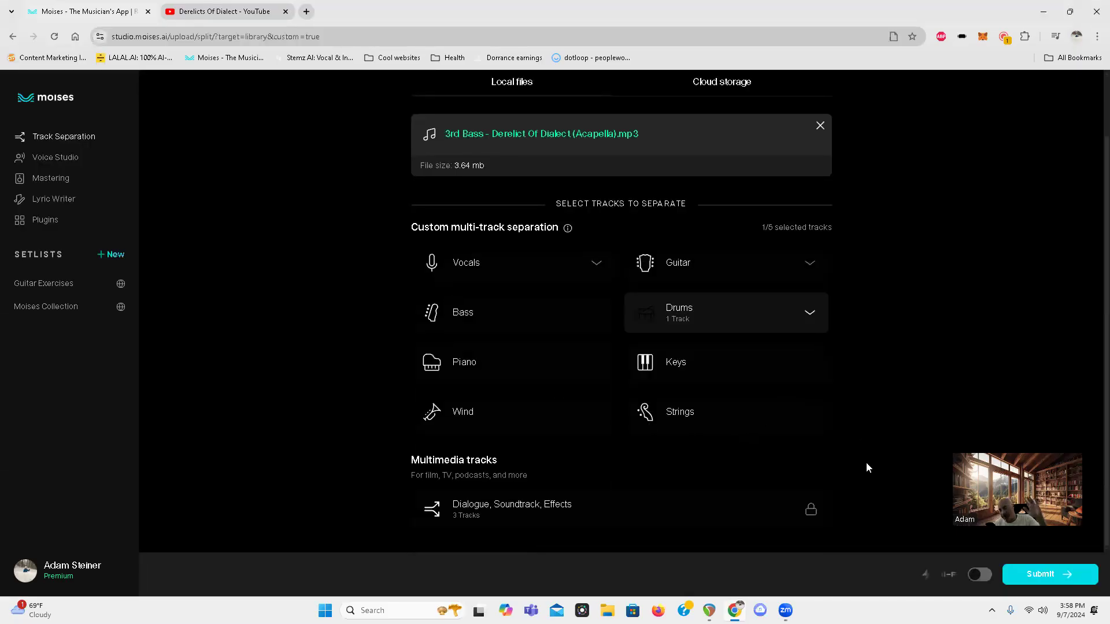
click(1040, 574)
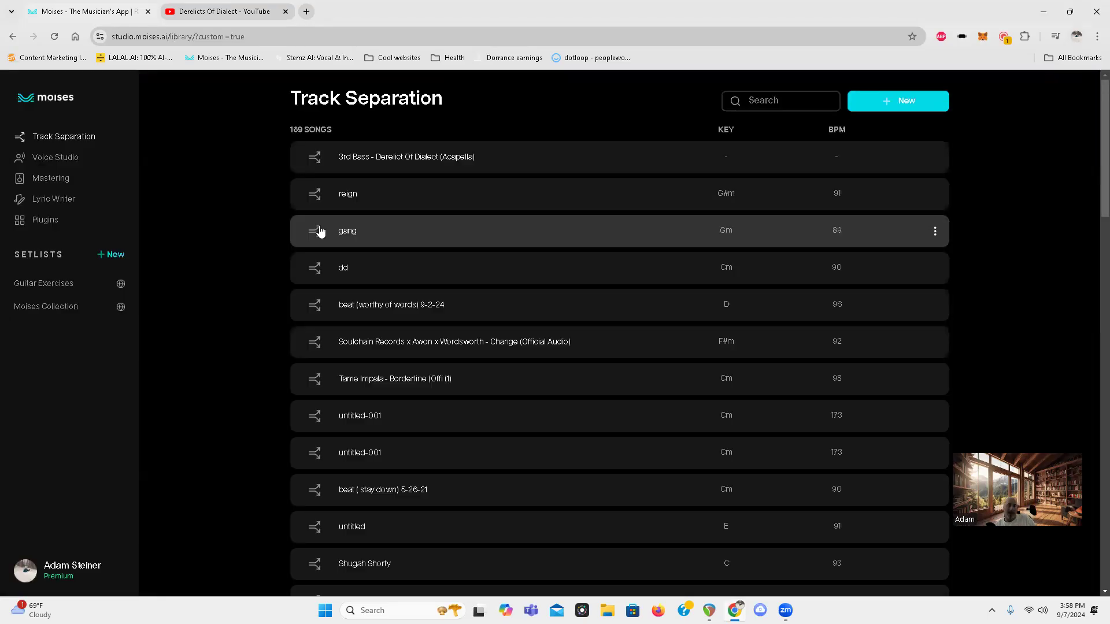
click(395, 163)
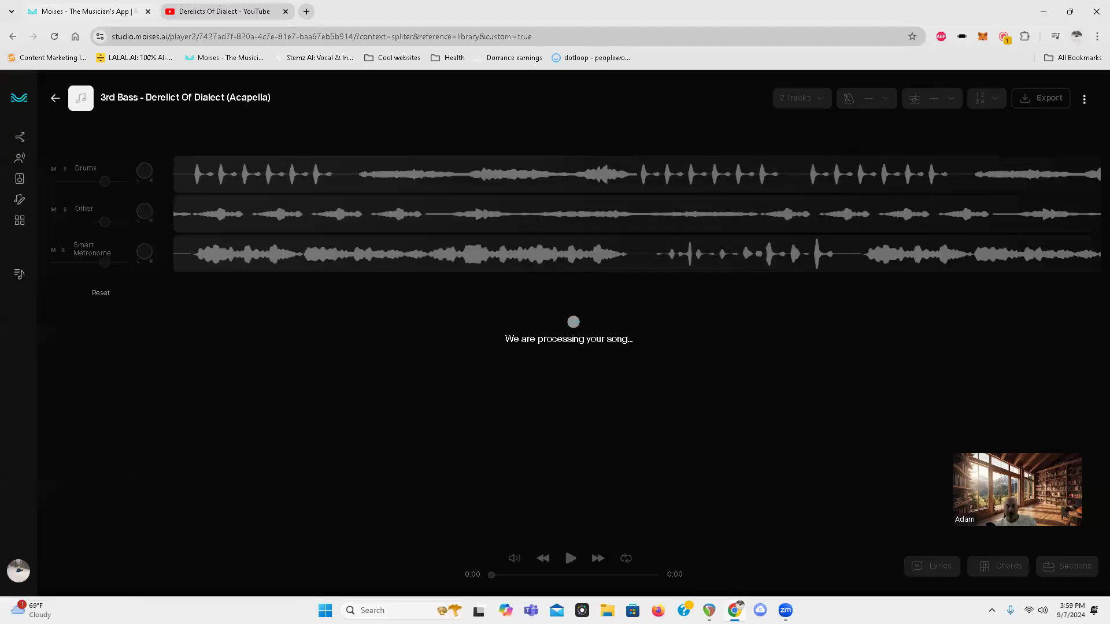
key(alt+Tab)
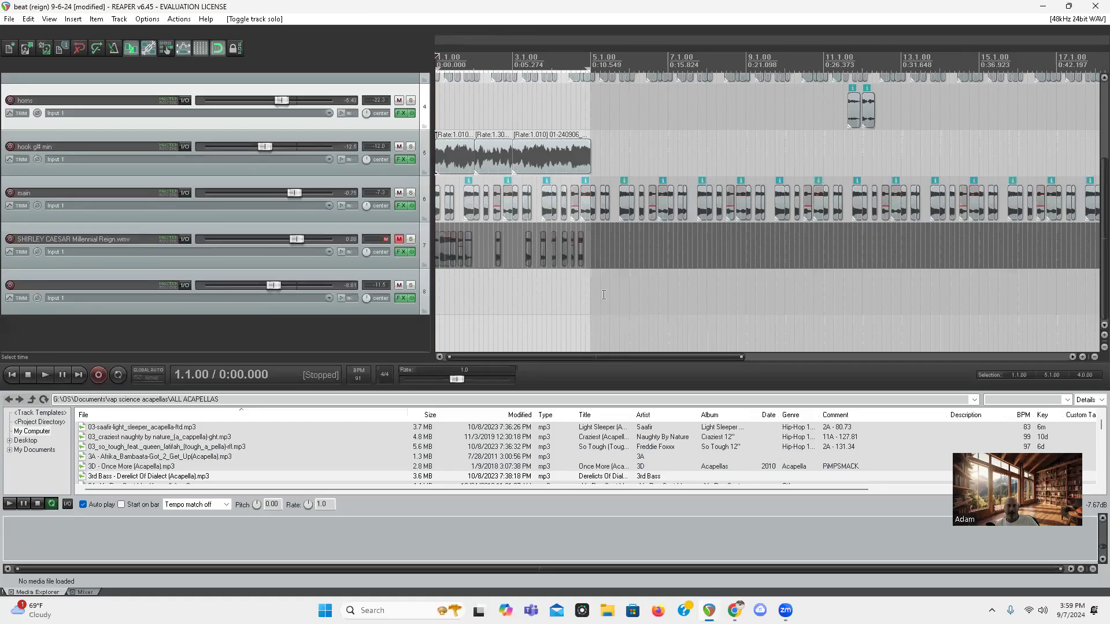
scroll(642, 299, down, 2)
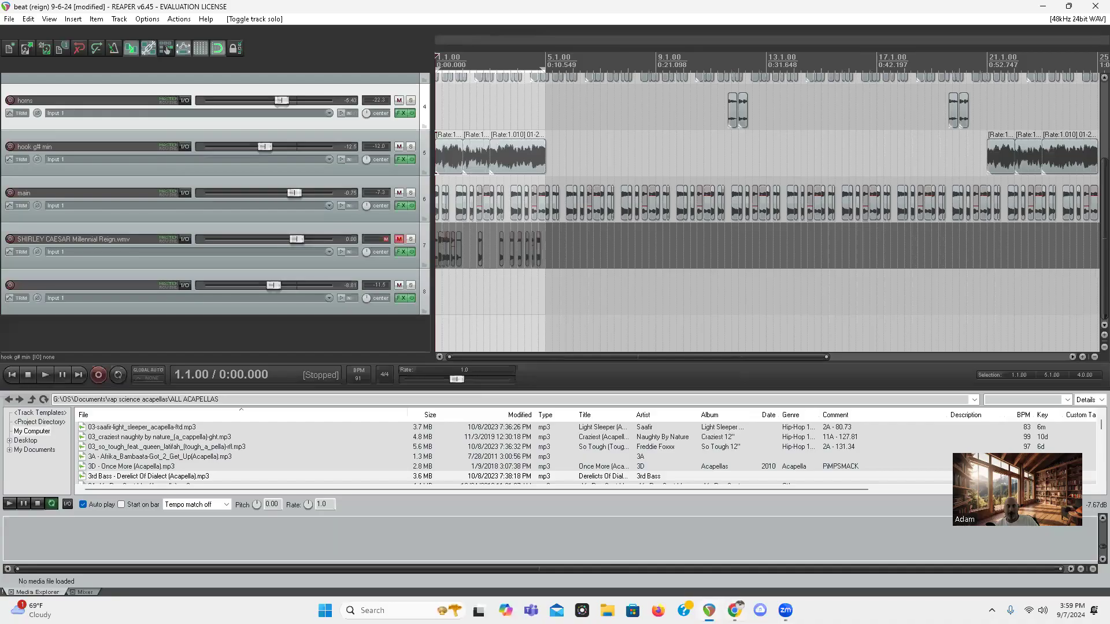
click(731, 604)
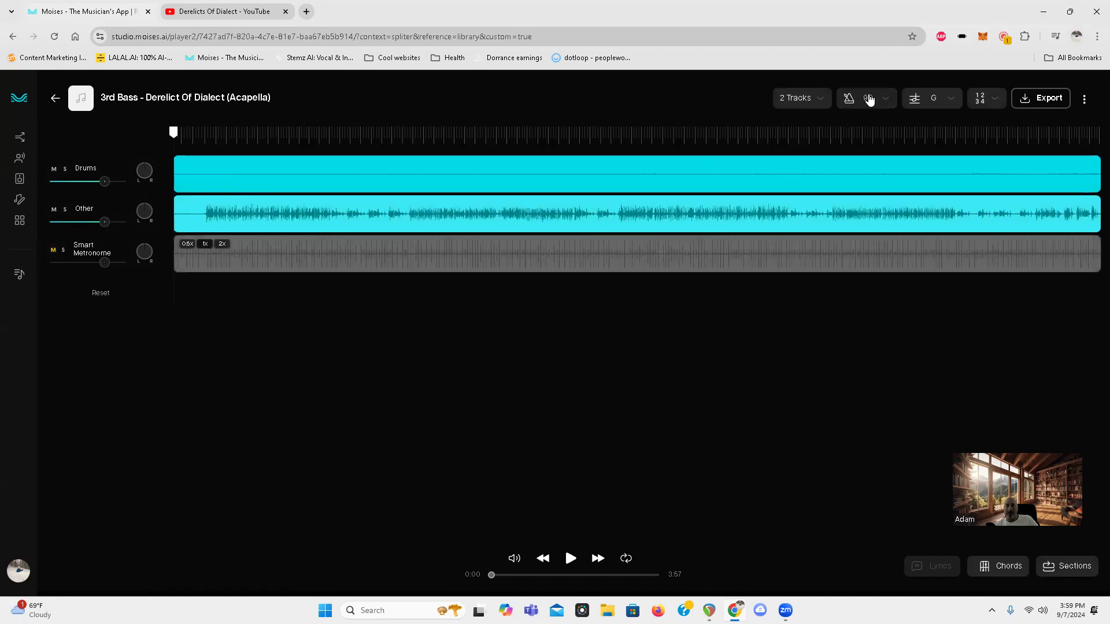
In REAPER, set the project tempo to 90 BPM and place the 3rd Bass acapella on the empty last track near bar 4
key(alt+Tab)
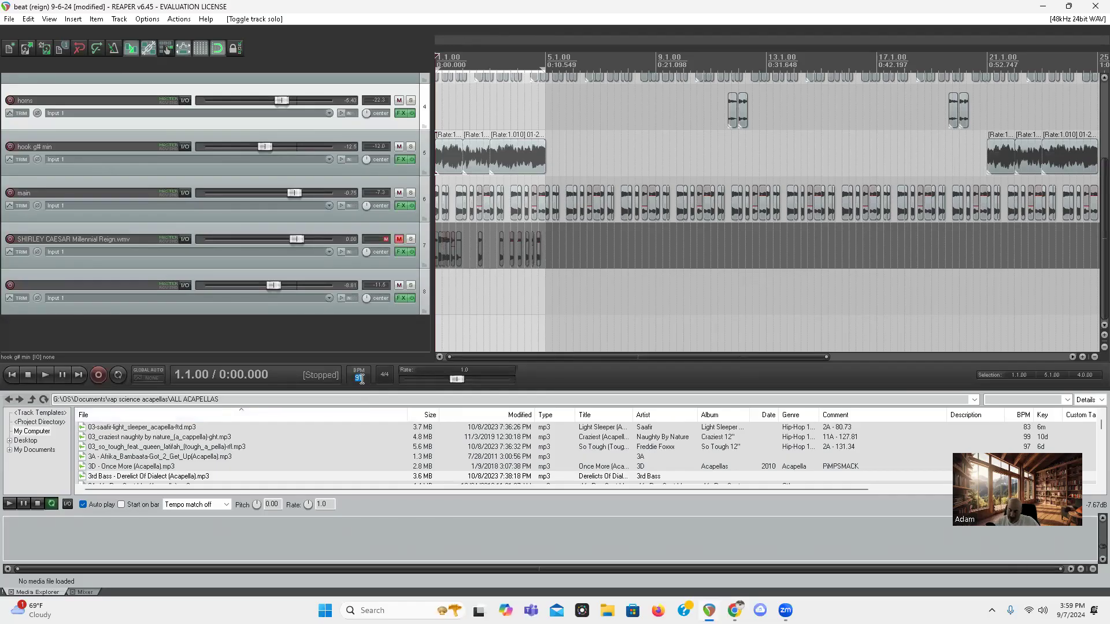
key(Return)
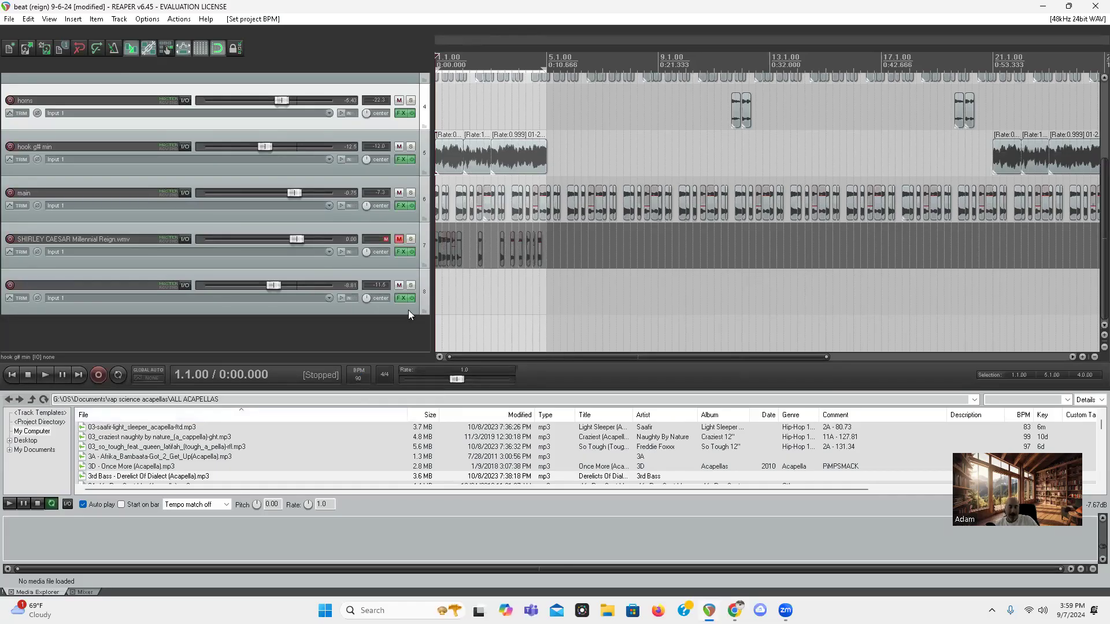
drag(137, 476, 527, 306)
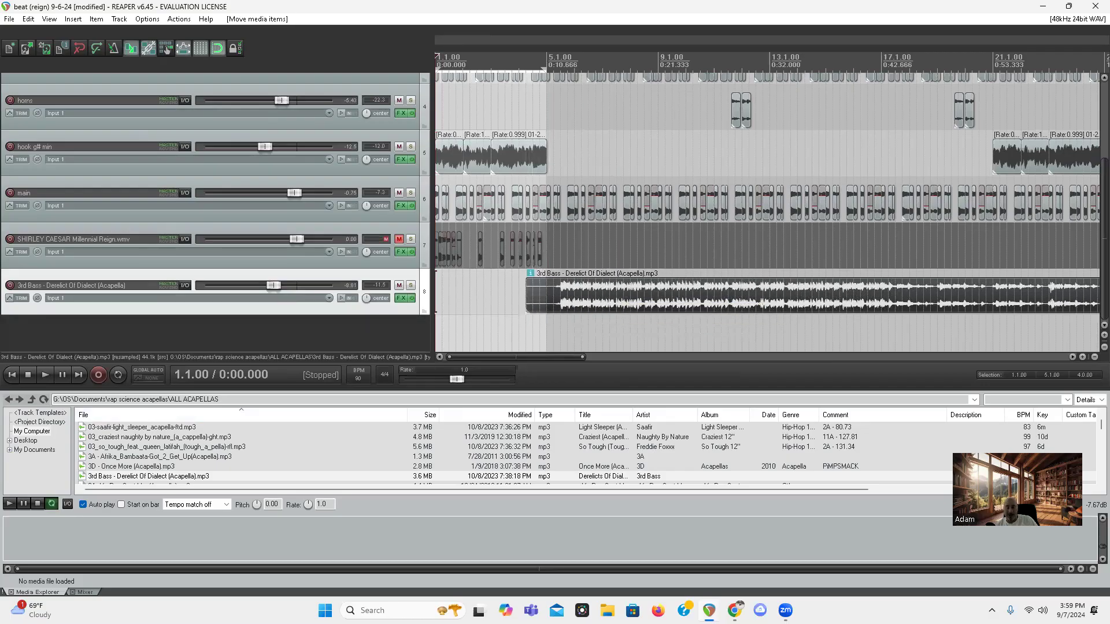
Switch to the Derelicts Of Dialect video on YouTube, play its opening, replay it from 0:12, and pause
click(734, 610)
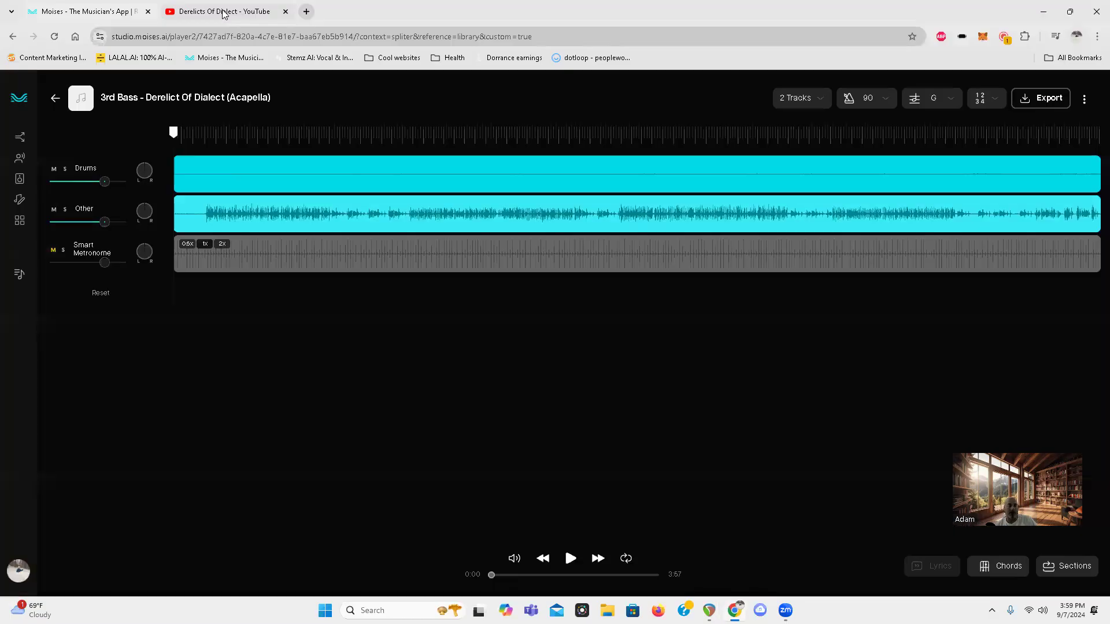
key(ctrl+Tab)
click(91, 495)
click(108, 477)
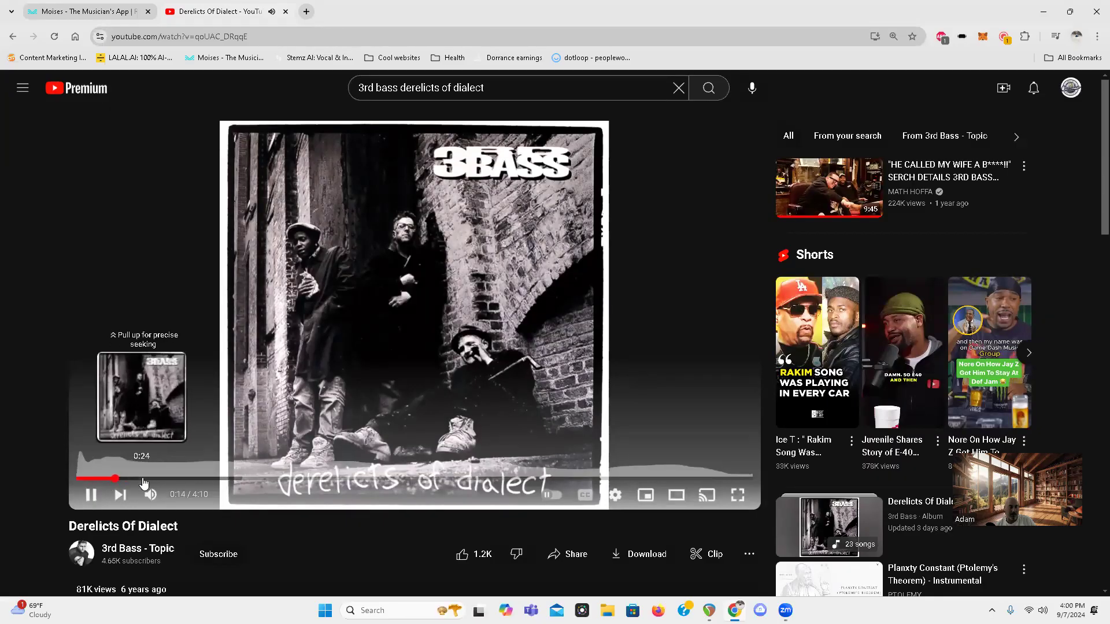
click(87, 495)
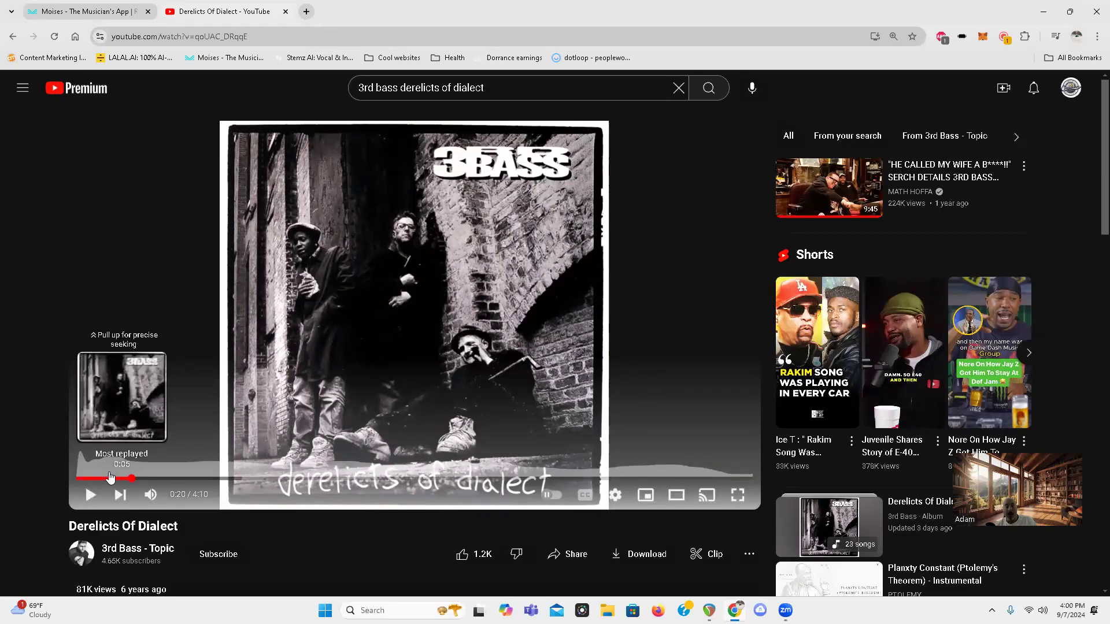
click(109, 478)
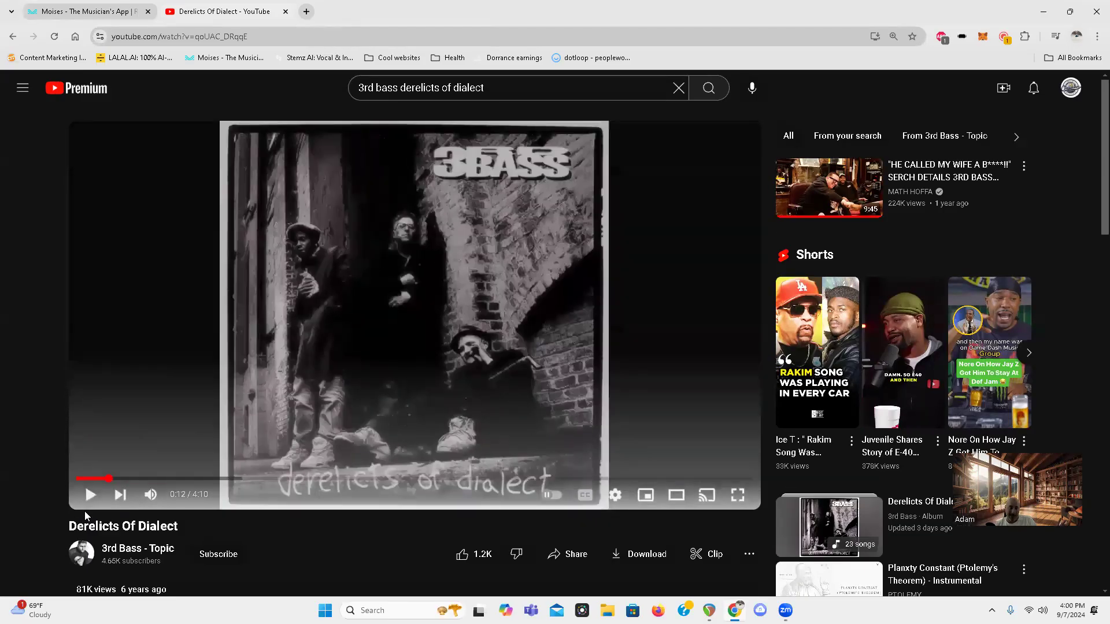
click(89, 497)
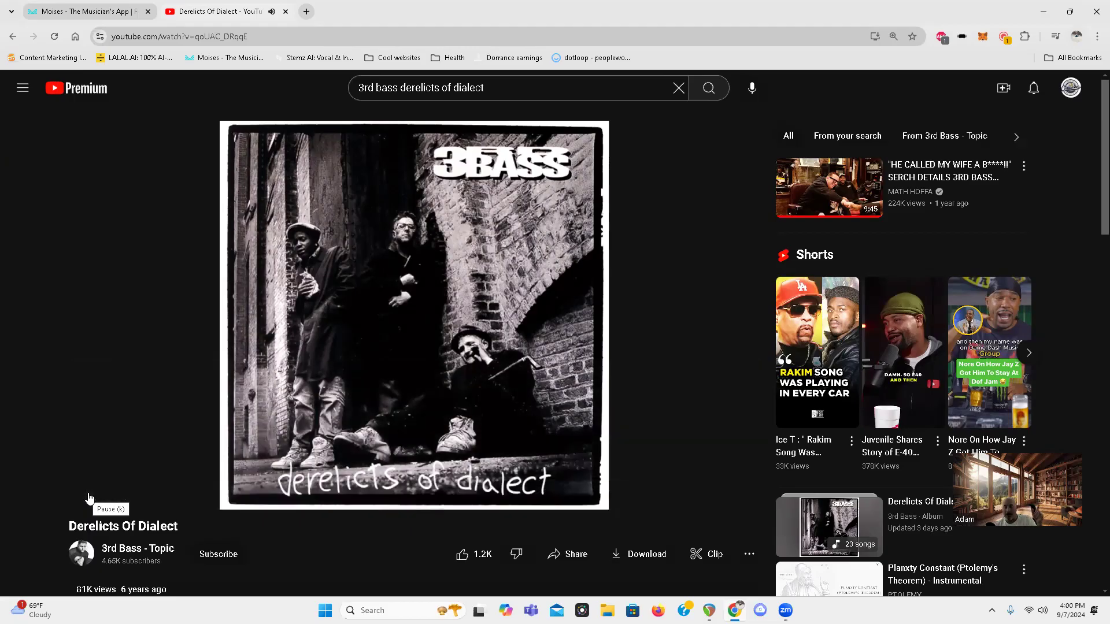
click(89, 497)
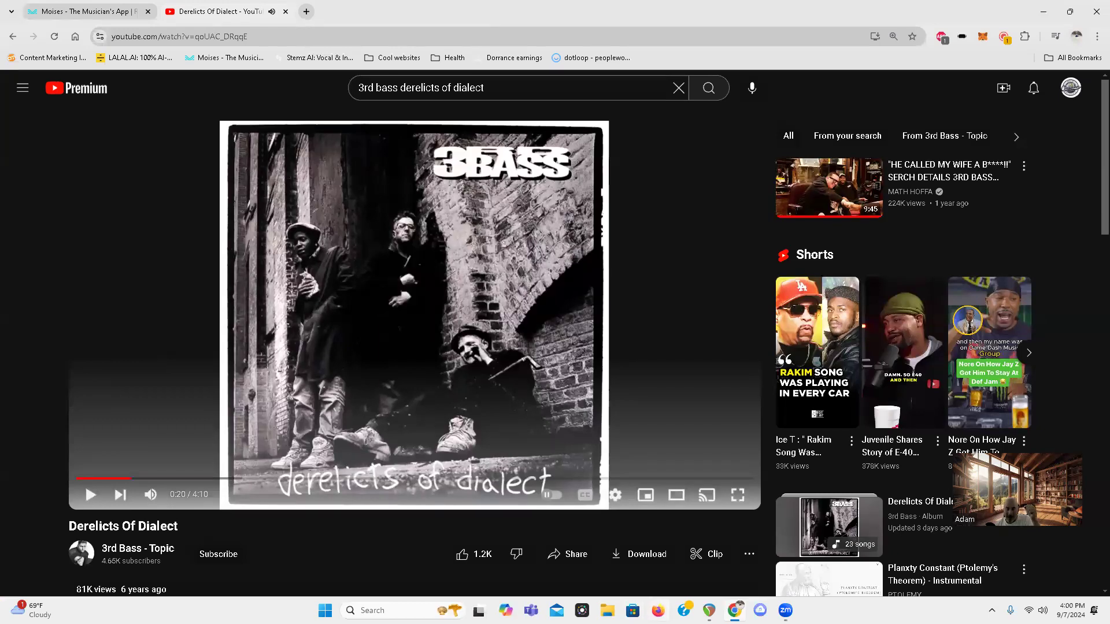
Switch back to REAPER, solo the 3rd Bass acapella track, play its first vocal from 5.3.00, and stop
key(alt+Tab)
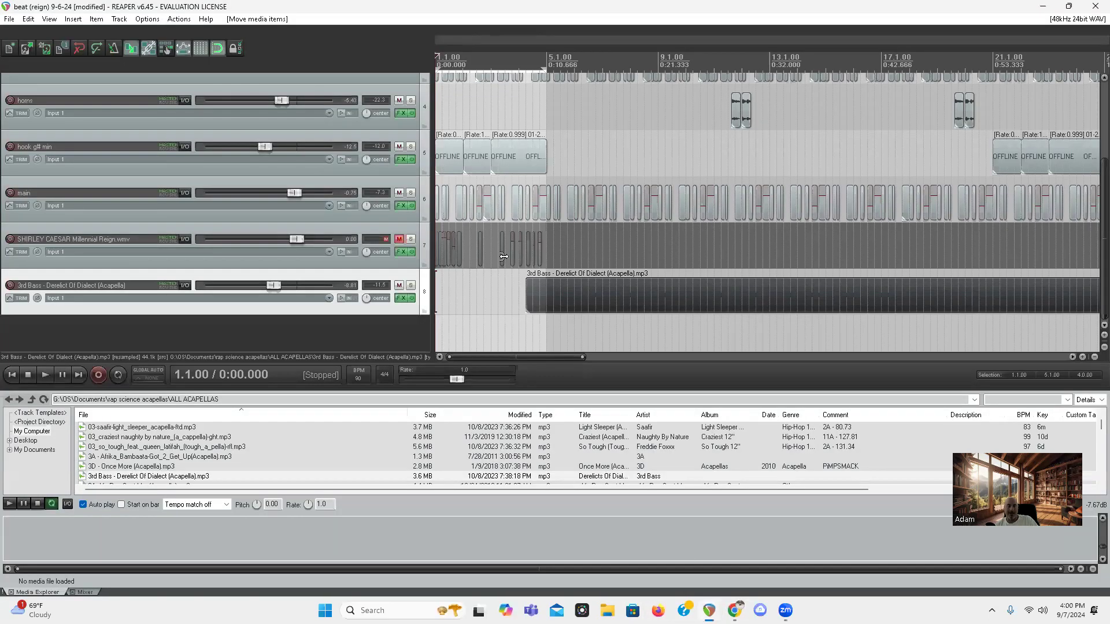
click(561, 298)
scroll(561, 298, up, 6)
click(410, 286)
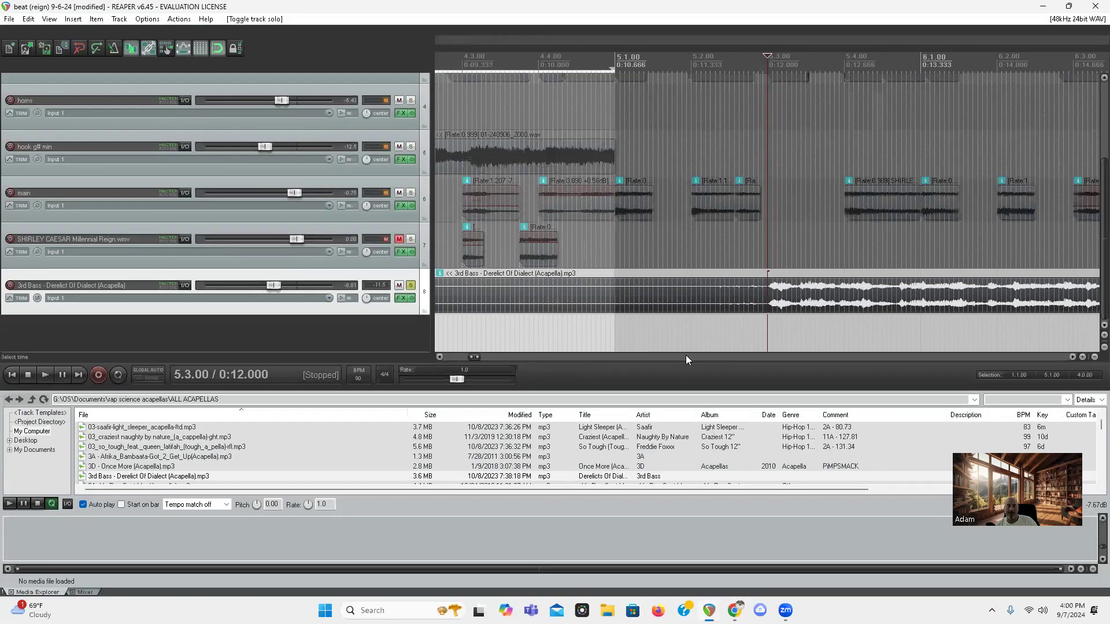
key(space)
key(space)
Cut off the acapella's intro before 5.3.00 and move the remaining clip to start at 5.1.00
click(721, 290)
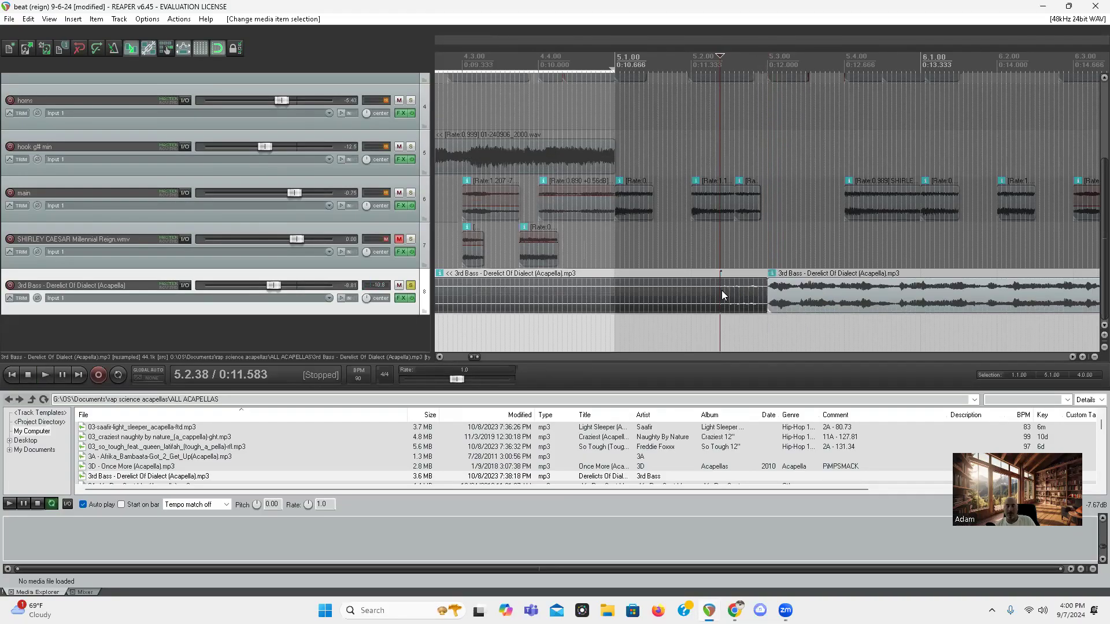
scroll(722, 290, down, 4)
drag(732, 306, 705, 308)
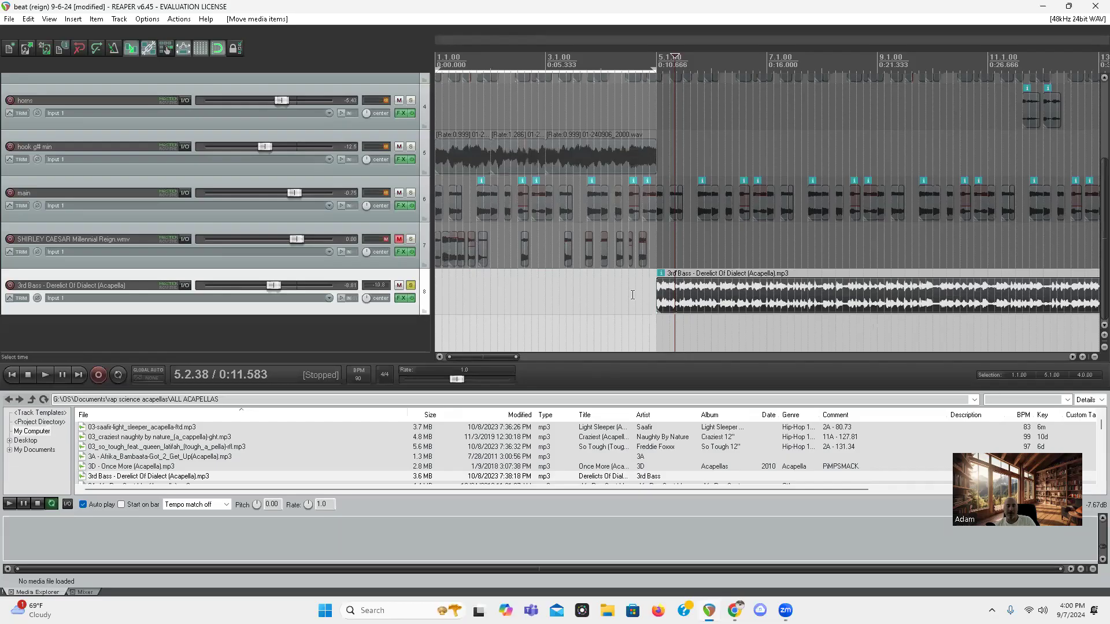
Unsolo the acapella track, play it with the full mix from 5.1.00, and stop with the edit cursor at 17.2.00
click(664, 292)
key(space)
scroll(621, 296, down, 5)
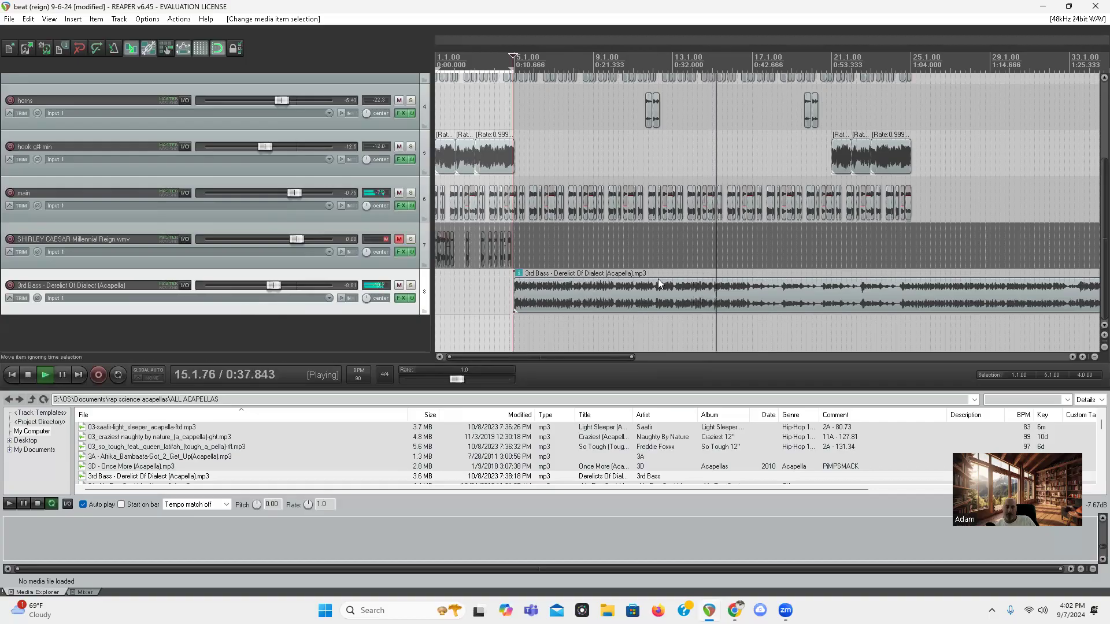
scroll(754, 299, up, 8)
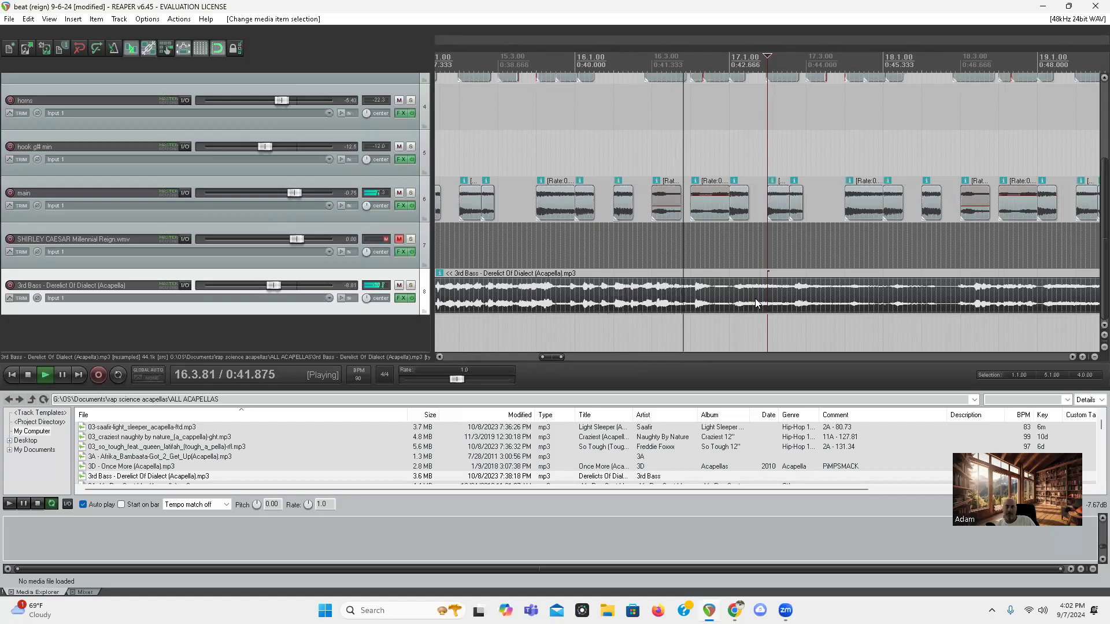
key(space)
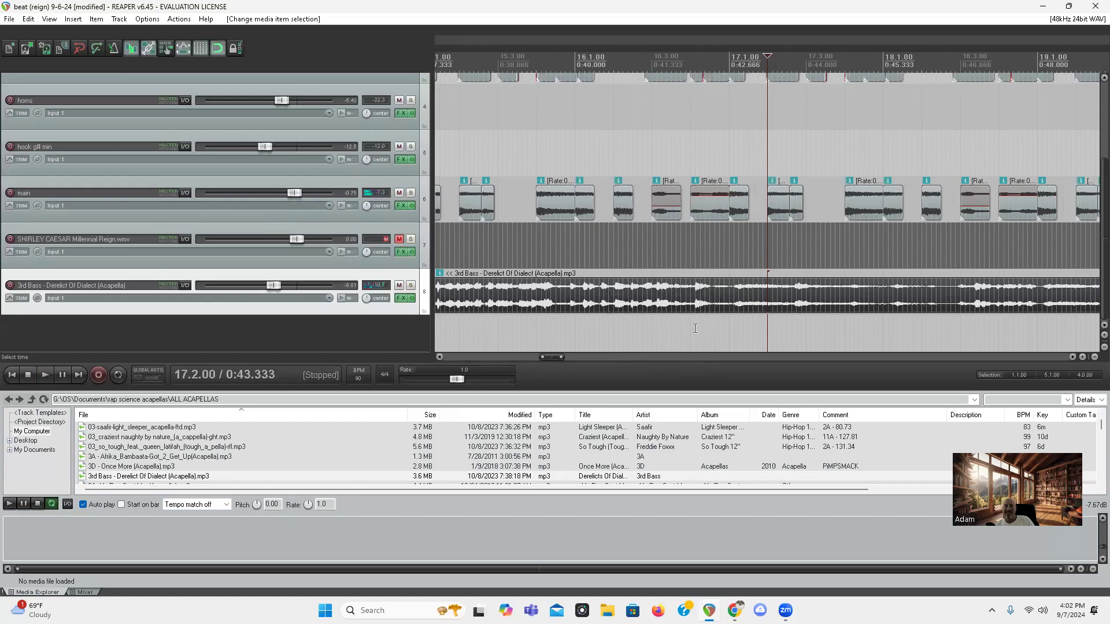
Play the mix leading into bar 17, replay it from 16.3.88, and stop
click(694, 328)
key(space)
click(672, 325)
click(671, 325)
click(685, 325)
key(space)
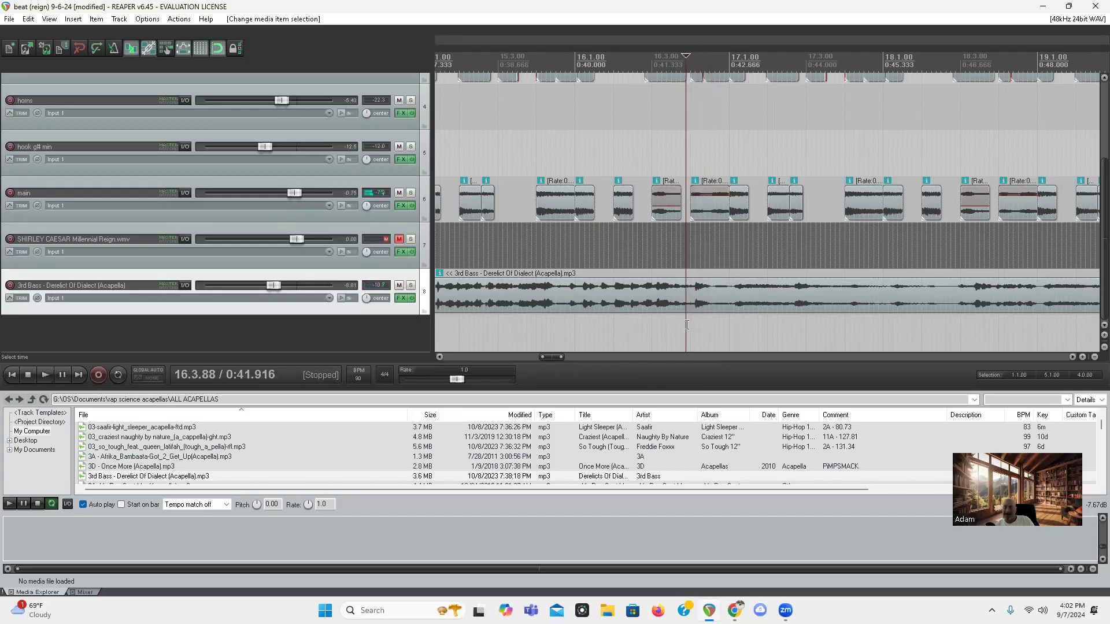
Play the mix from 5.1.00 at 95 and 100 BPM, stop, and set the project tempo to 91 BPM
scroll(745, 180, down, 2)
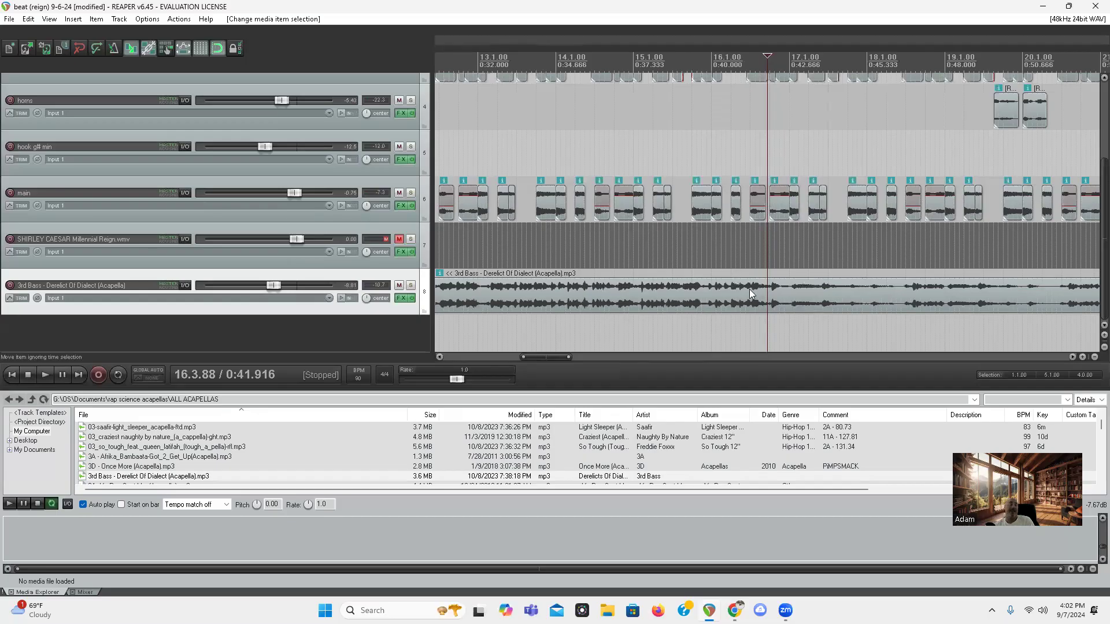
scroll(693, 304, down, 5)
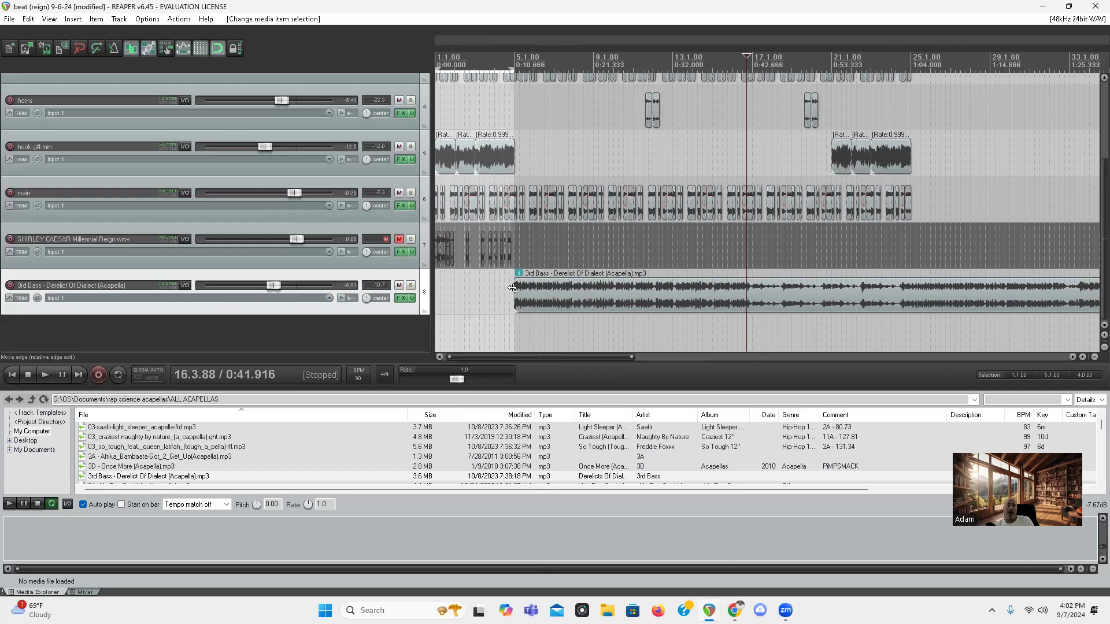
click(592, 295)
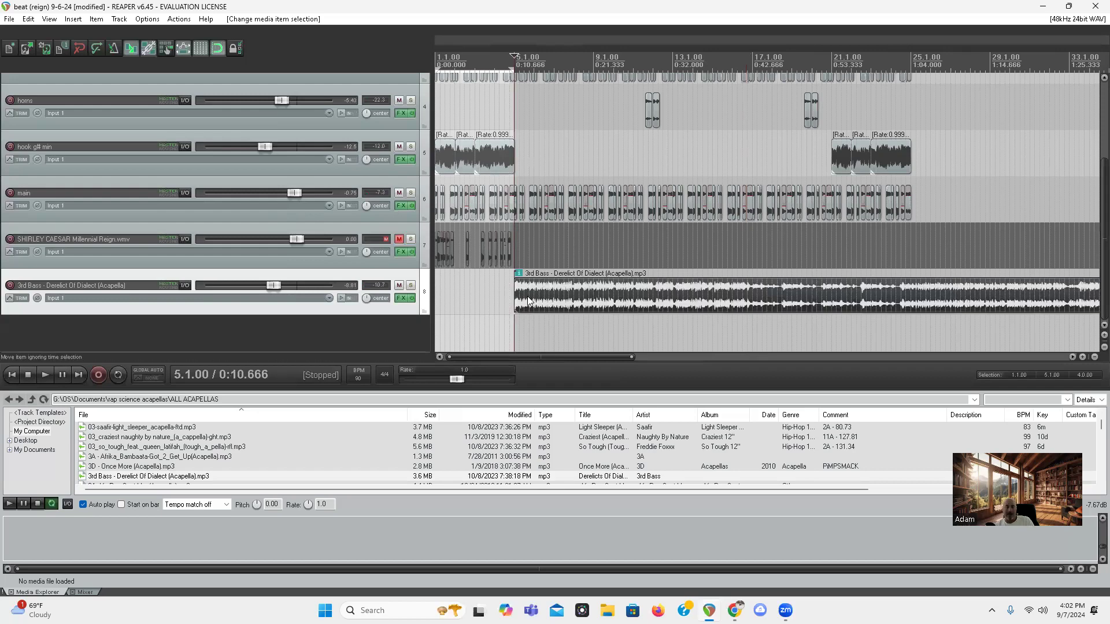
scroll(537, 297, up, 8)
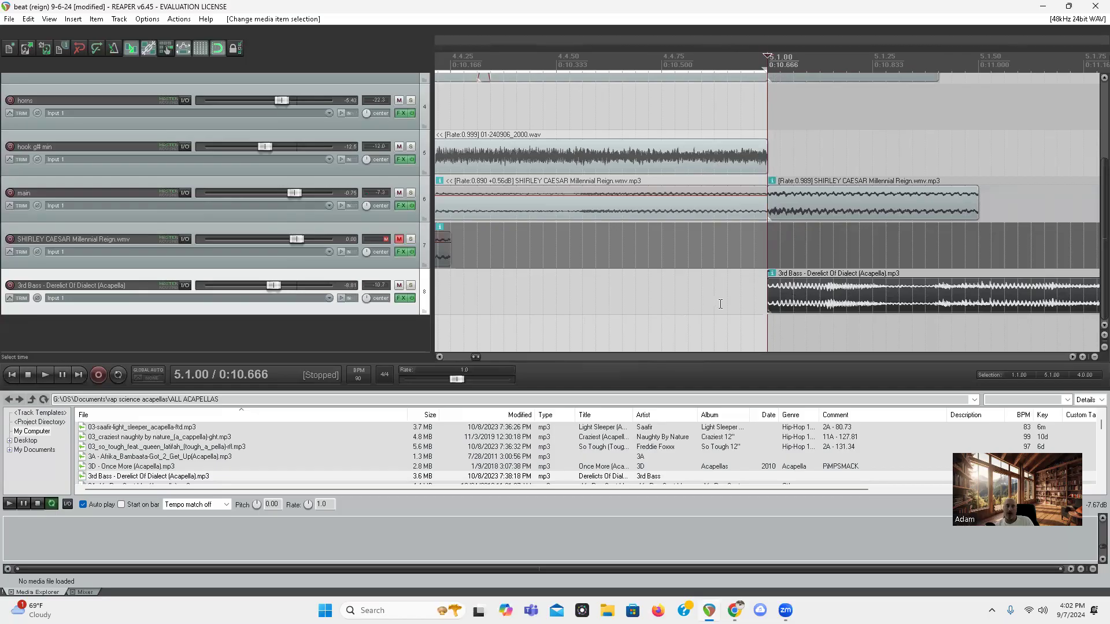
scroll(636, 304, down, 5)
scroll(636, 303, down, 5)
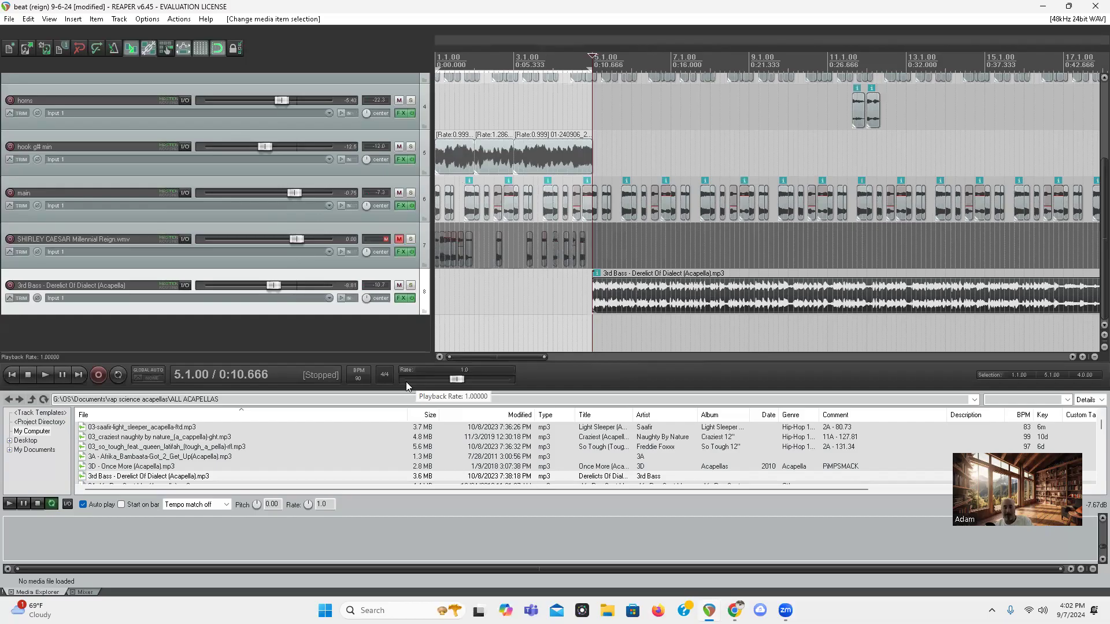
click(356, 378)
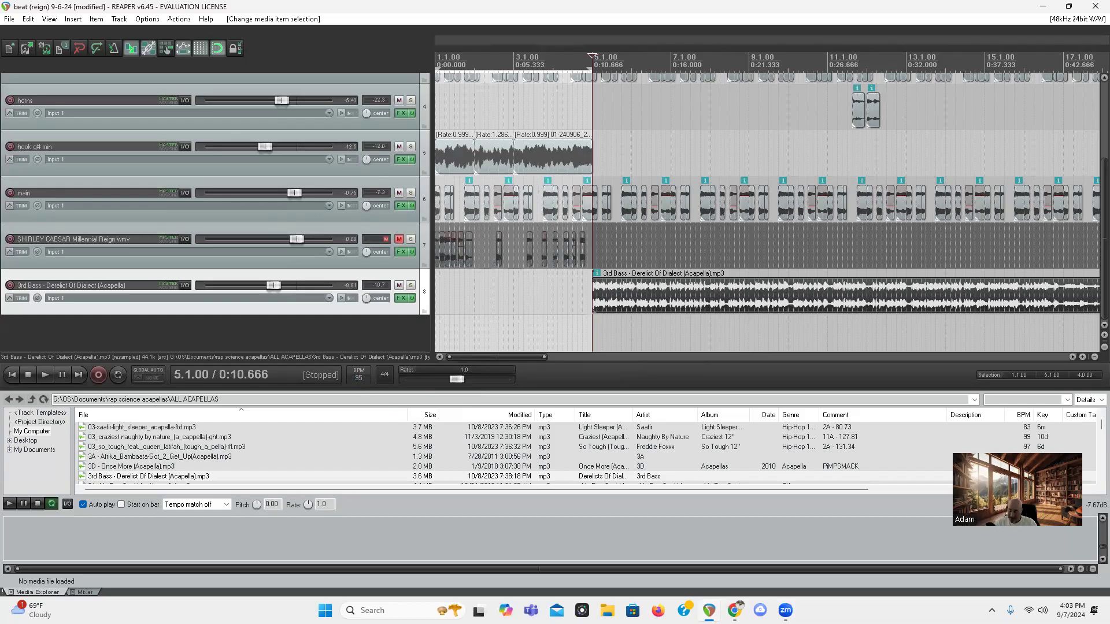
text(95)
key(Return)
key(space)
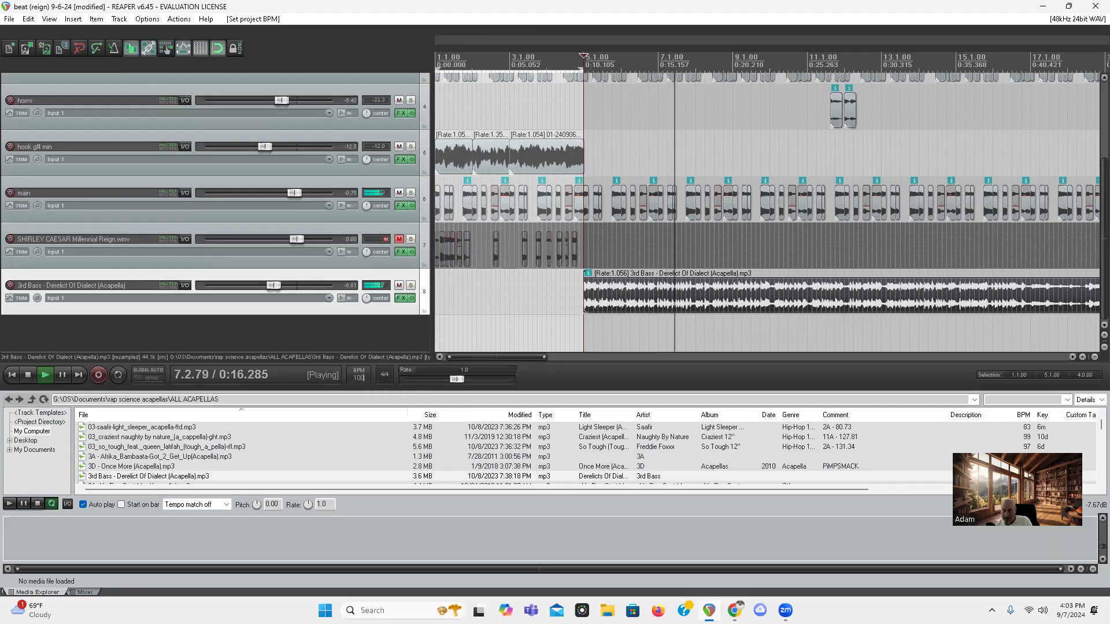
scroll(357, 380, up, 5)
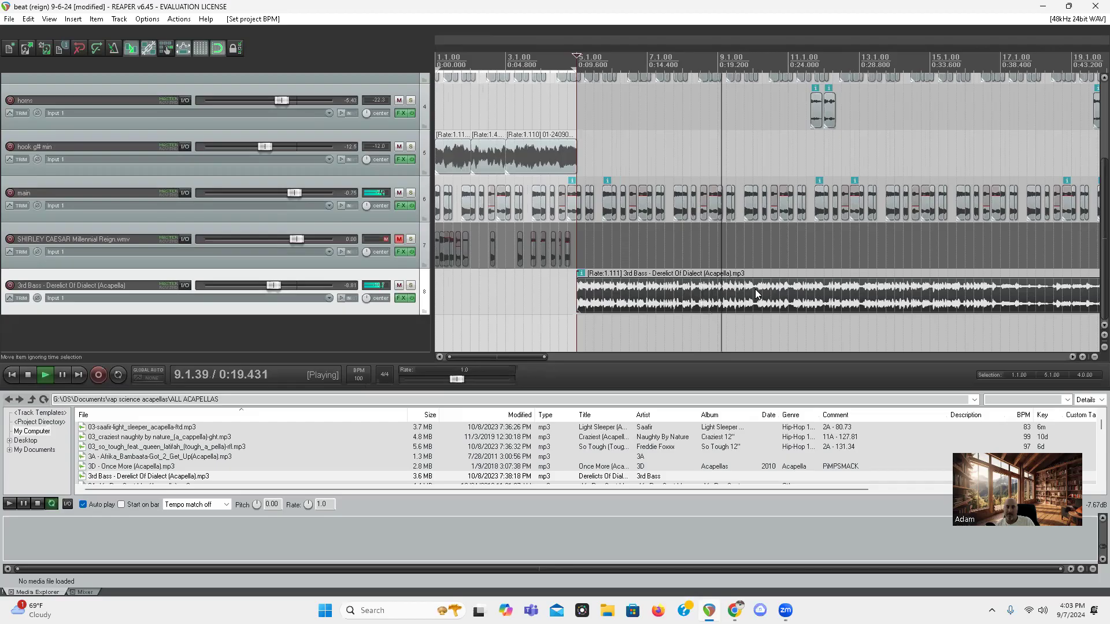
key(space)
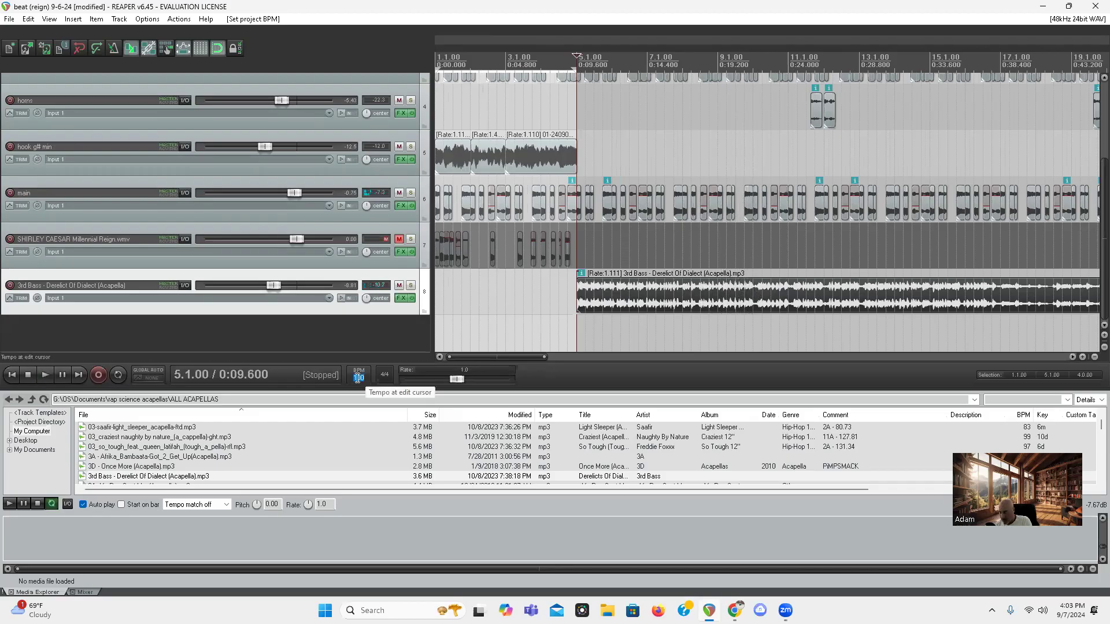
scroll(358, 378, down, 9)
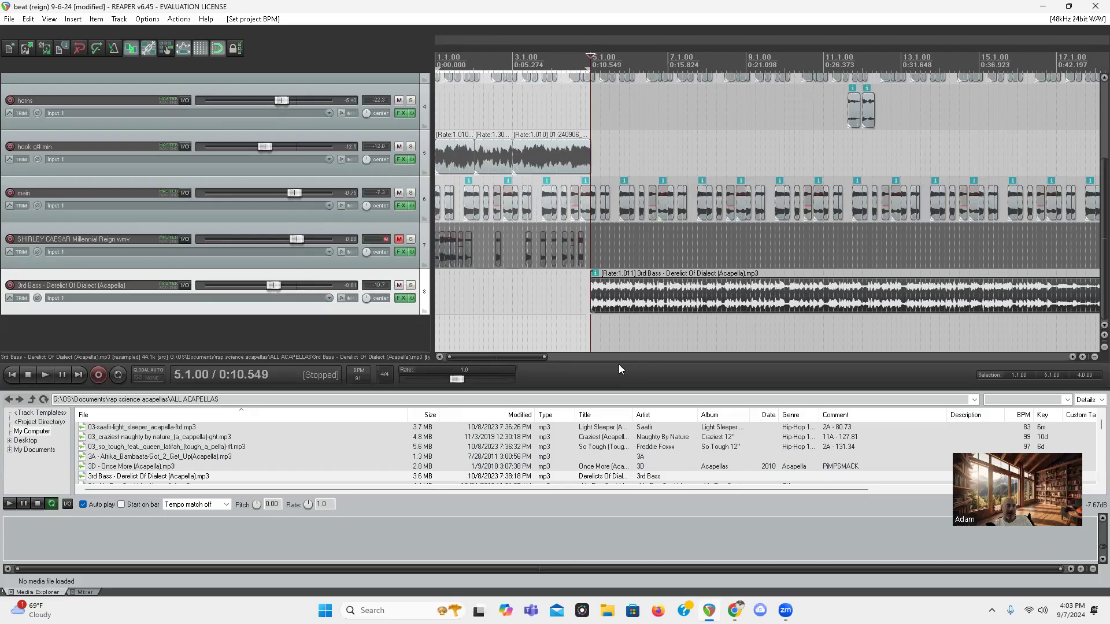
Split the 3rd Bass acapella clip at 24.3.00 and delete everything after the split
scroll(649, 304, down, 4)
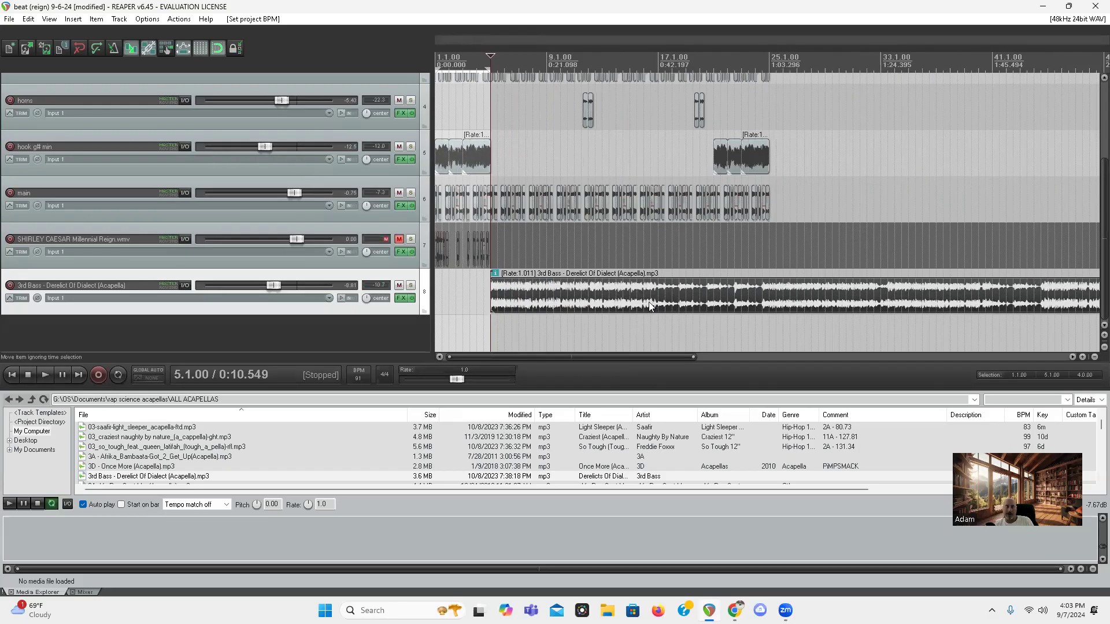
scroll(637, 299, up, 2)
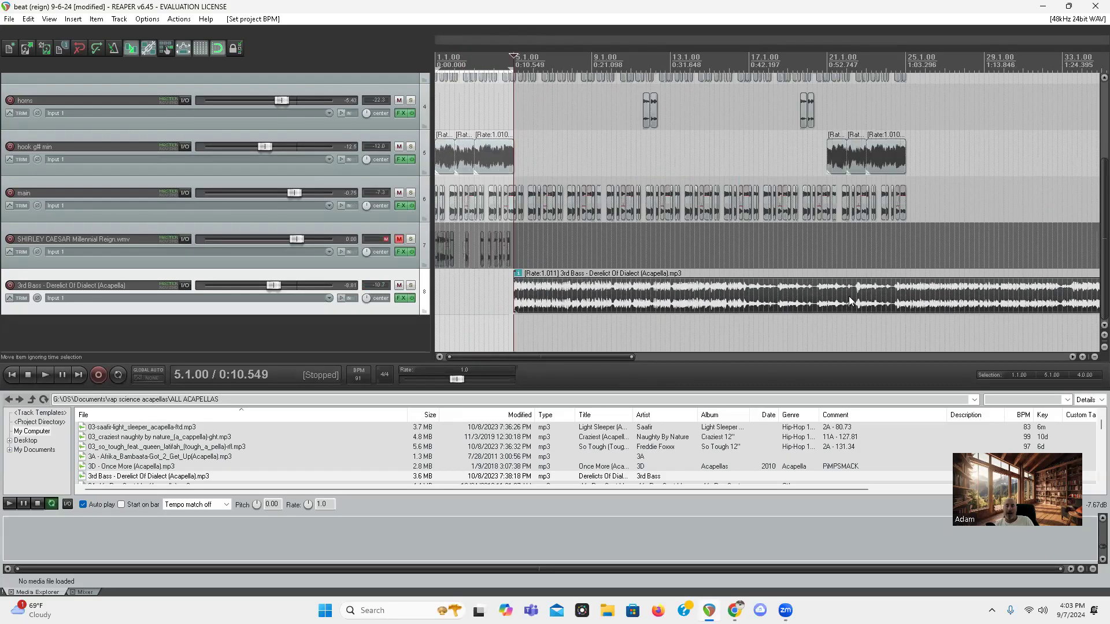
click(893, 292)
key(space)
key(s)
key(space)
key(Delete)
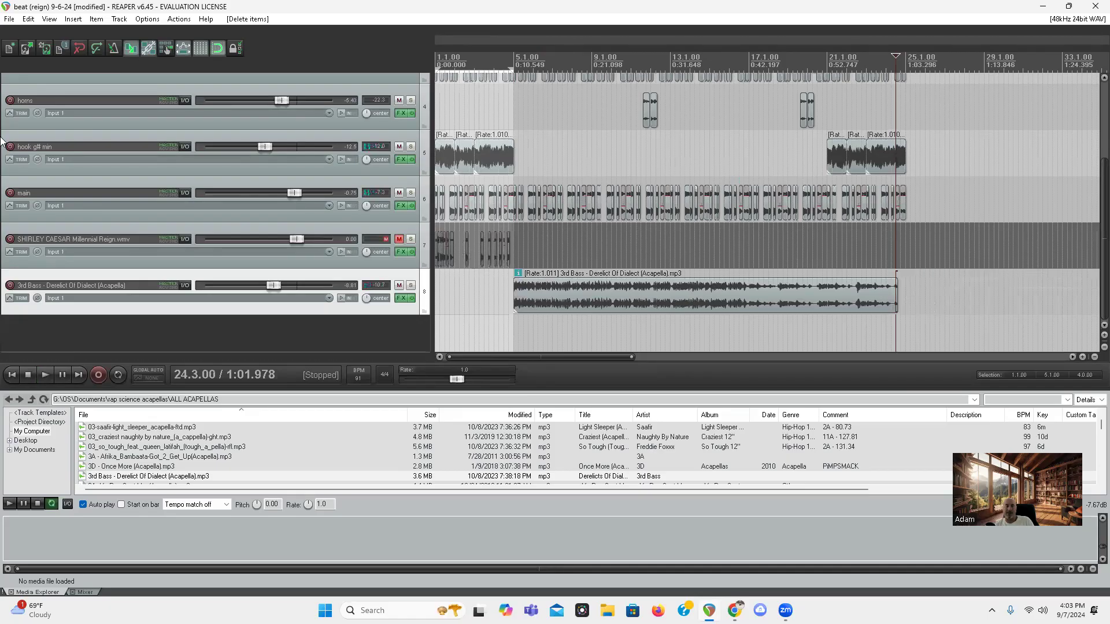
Delete the second pair of horn clips near bar 20 on the horns track
scroll(2, 206, up, 1)
scroll(2, 206, up, 1)
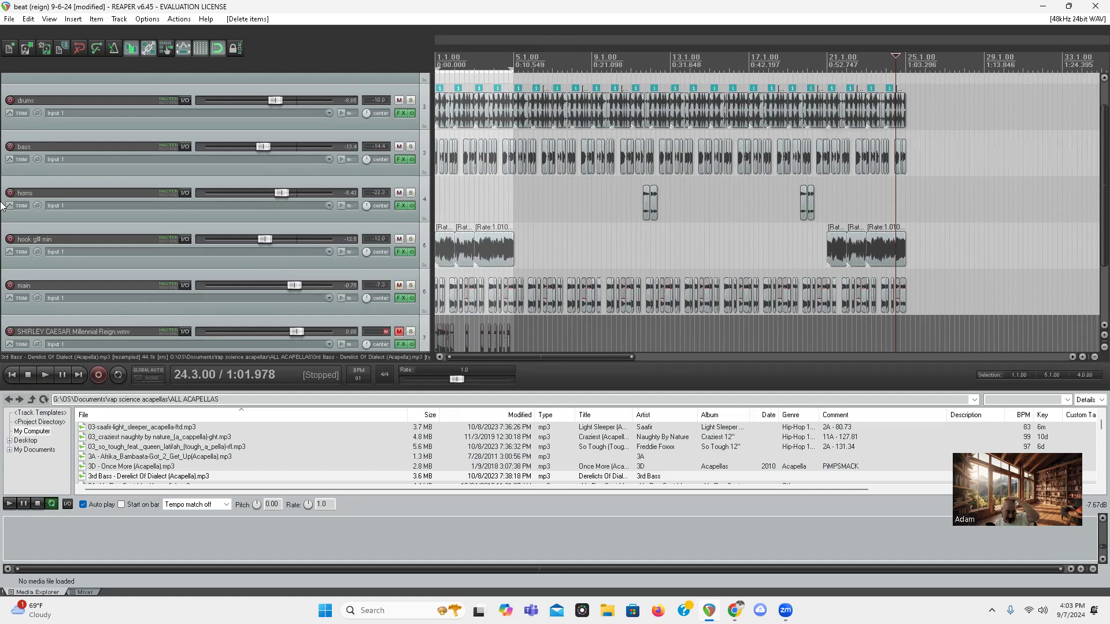
scroll(2, 174, down, 2)
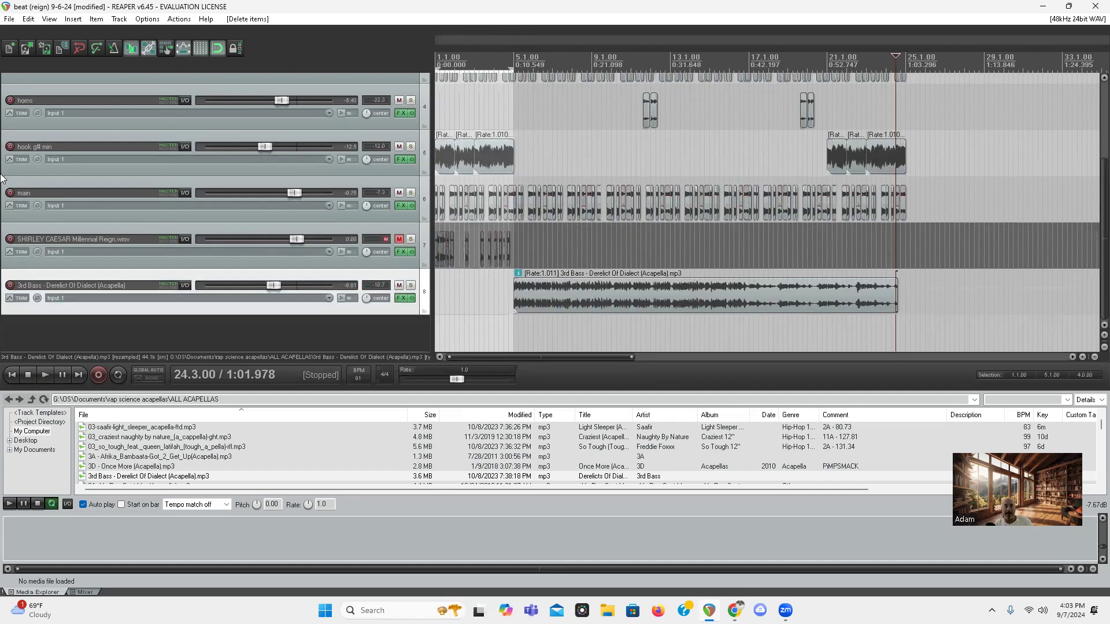
click(804, 107)
key(Delete)
click(813, 109)
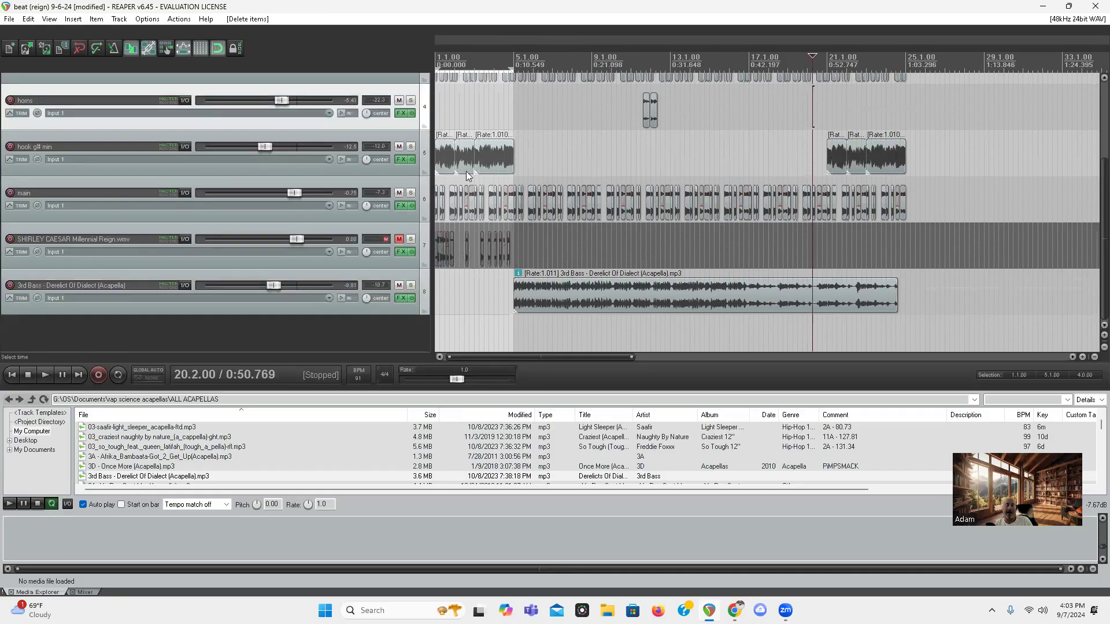
Move the second group of three hook clips from 21.1.00 to start at 17.1.00, and play from just before them
click(842, 156)
click(896, 163)
drag(896, 162, 762, 161)
scroll(763, 160, up, 8)
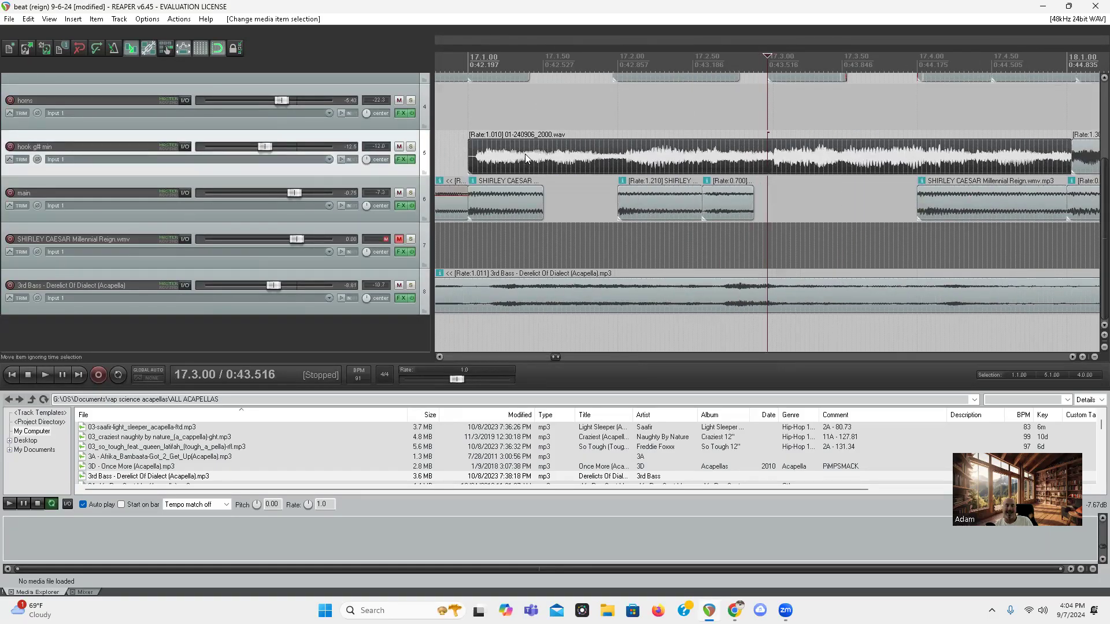
scroll(524, 154, down, 6)
click(677, 151)
key(space)
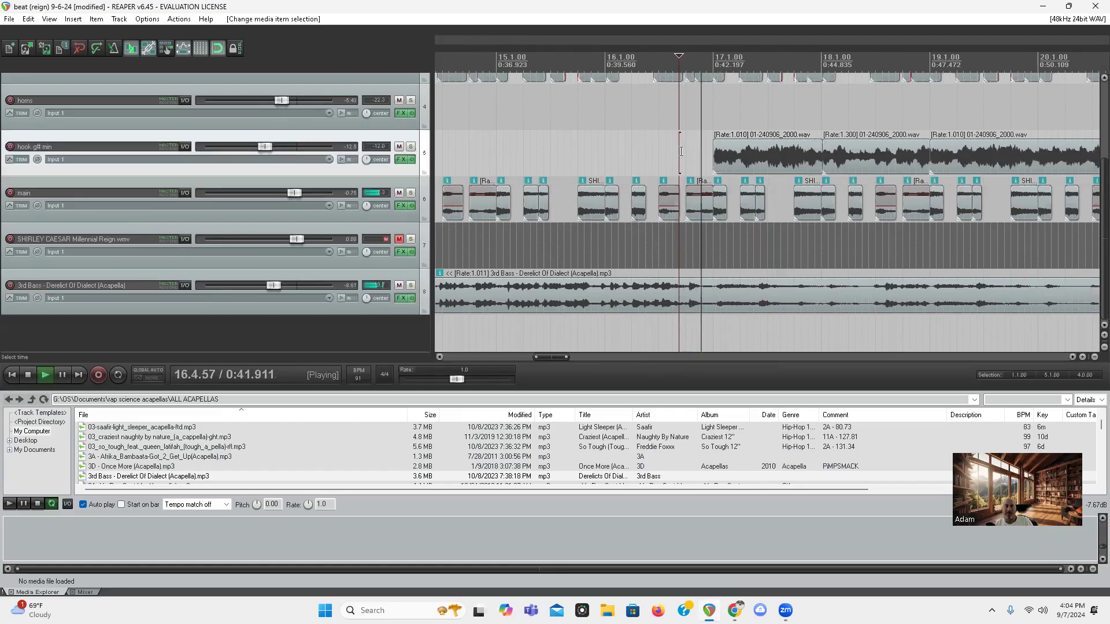
Copy the three hook clips starting at 17.1.00 and paste them at 21.1.00
scroll(821, 206, down, 3)
scroll(820, 206, down, 4)
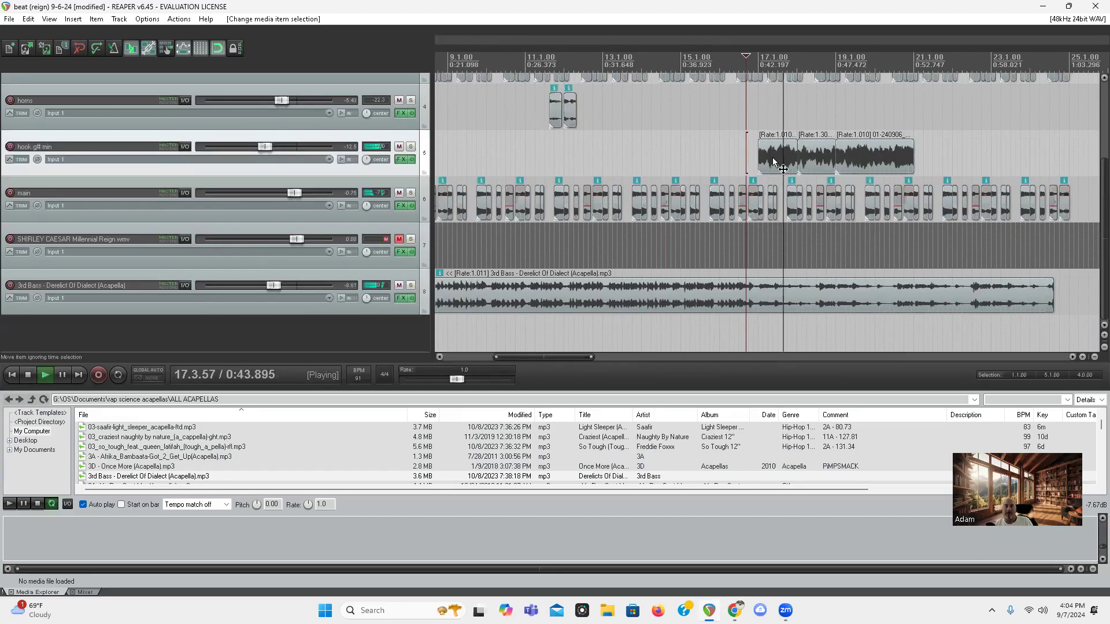
click(906, 162)
key(ctrl+c)
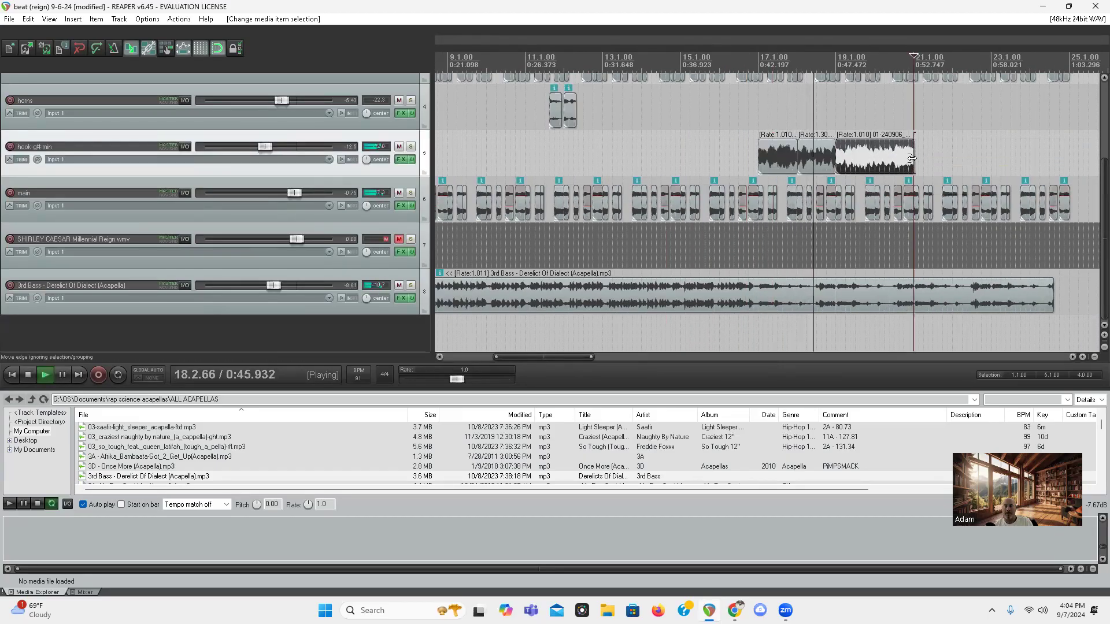
key(ctrl+v)
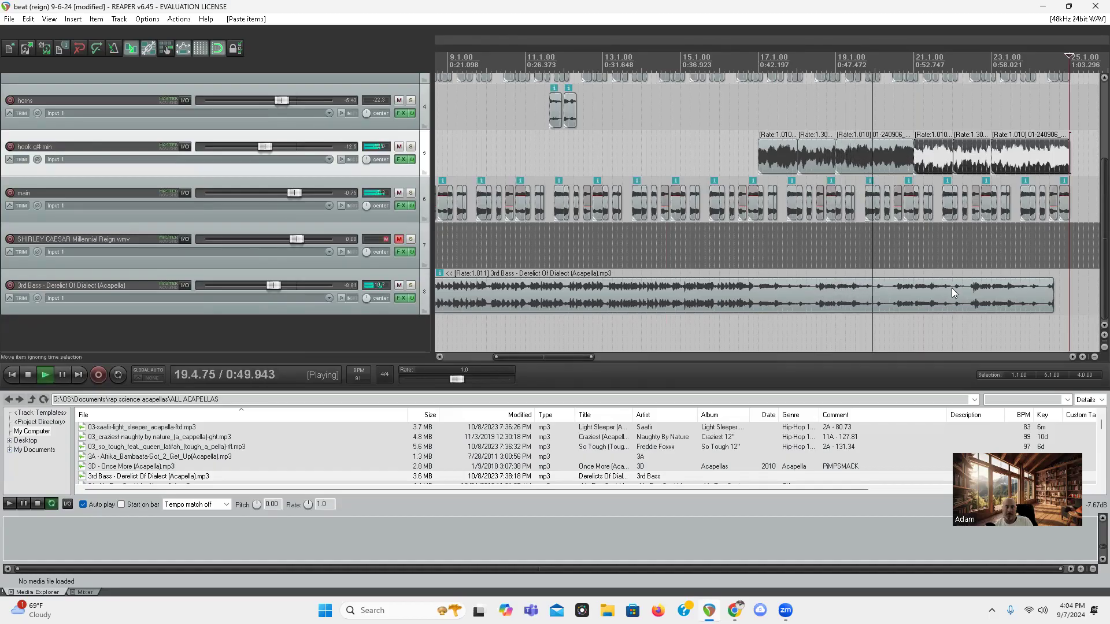
Extend the acapella clip's end slightly past 25.1.00, listen to it, and trim the clip to end at 25.1.00
scroll(951, 287, down, 3)
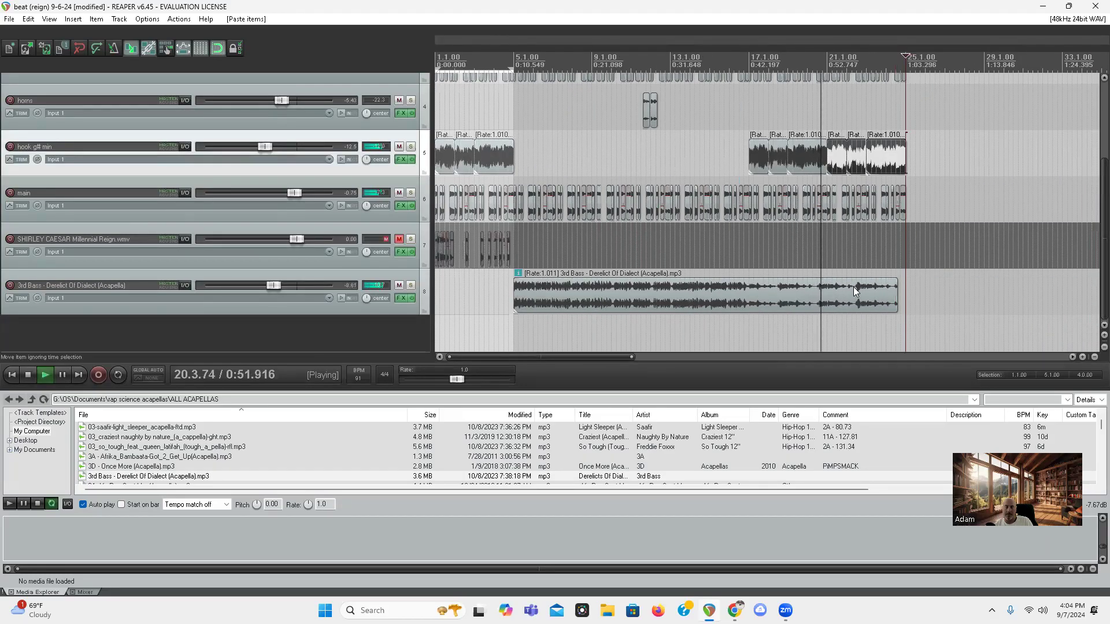
scroll(883, 307, up, 2)
scroll(883, 307, up, 2)
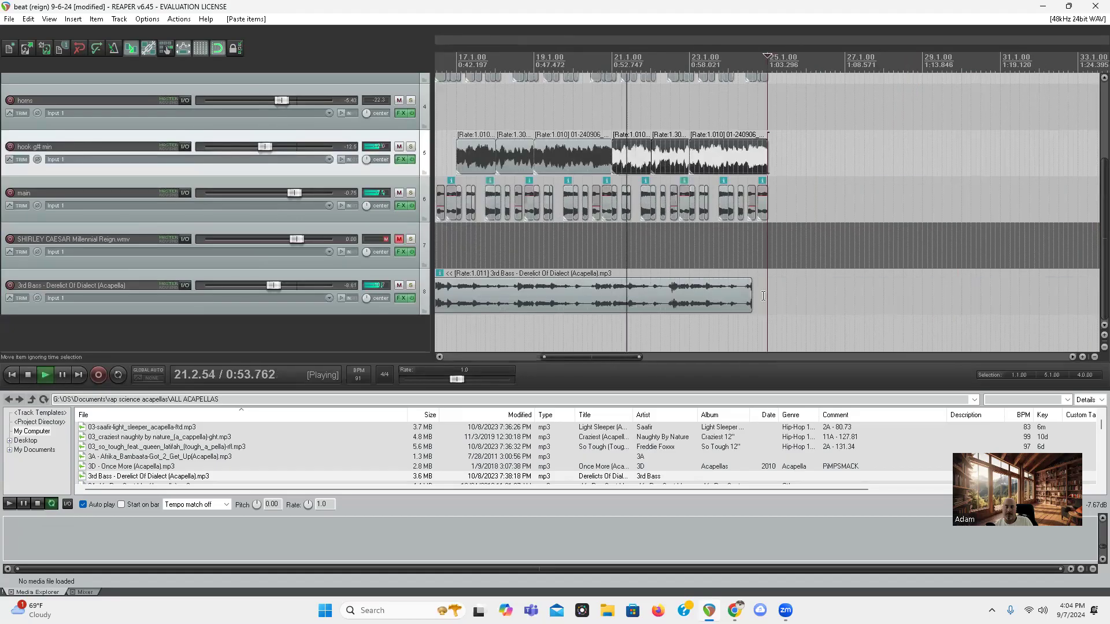
drag(767, 306, 777, 326)
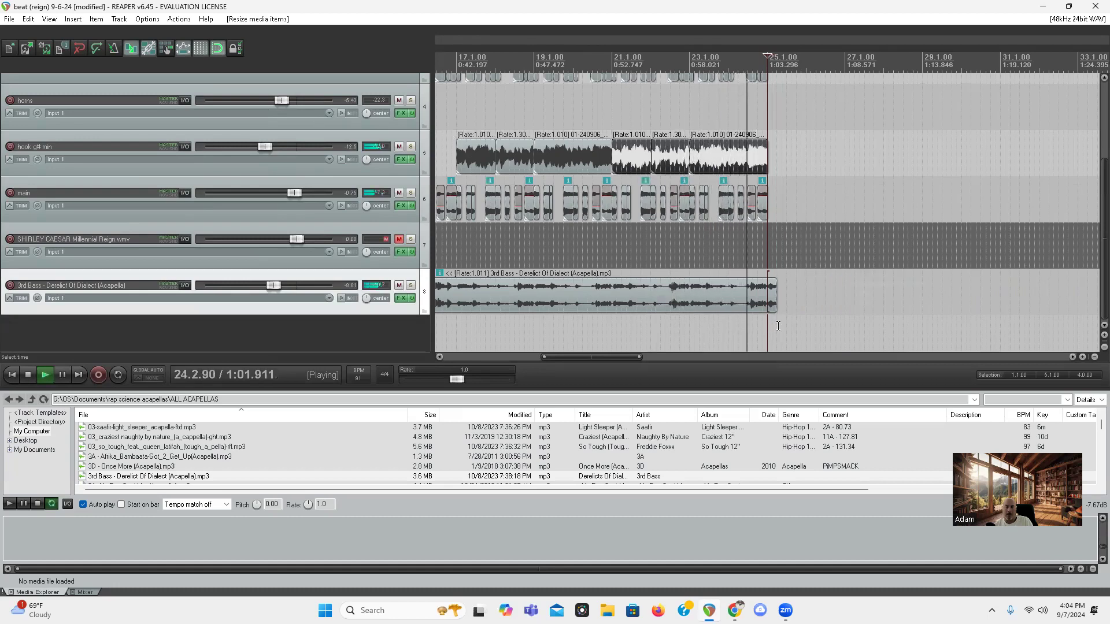
key(space)
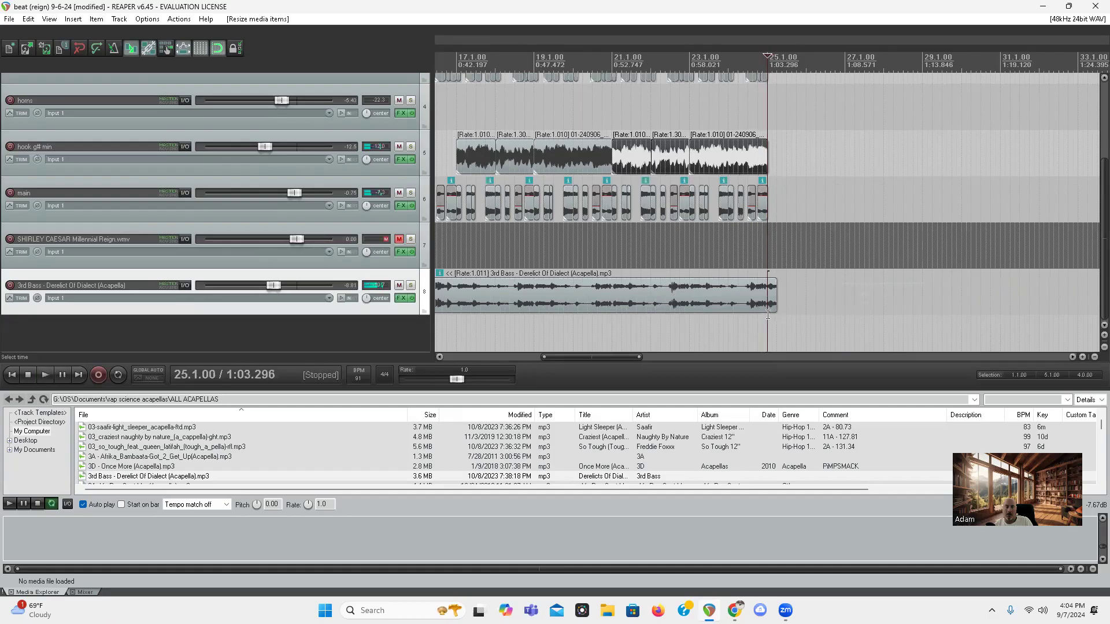
drag(768, 296, 763, 304)
scroll(645, 262, down, 5)
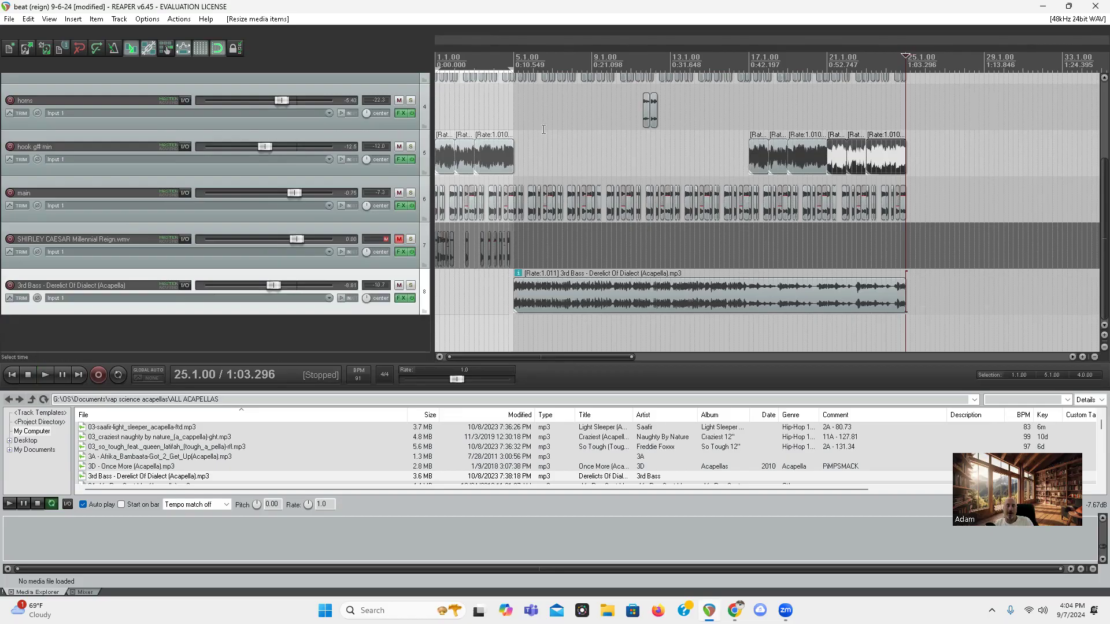
Select the horn clip at 12.1.00 and raise the horns track's volume to -2.27 dB
click(516, 207)
scroll(516, 206, up, 3)
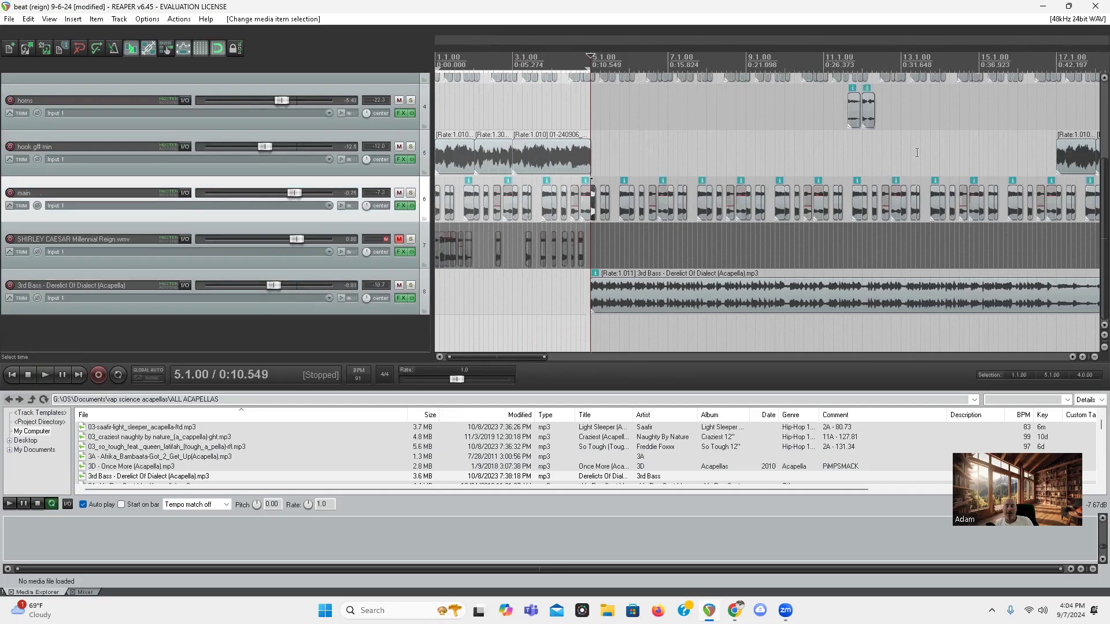
click(861, 119)
scroll(860, 120, up, 2)
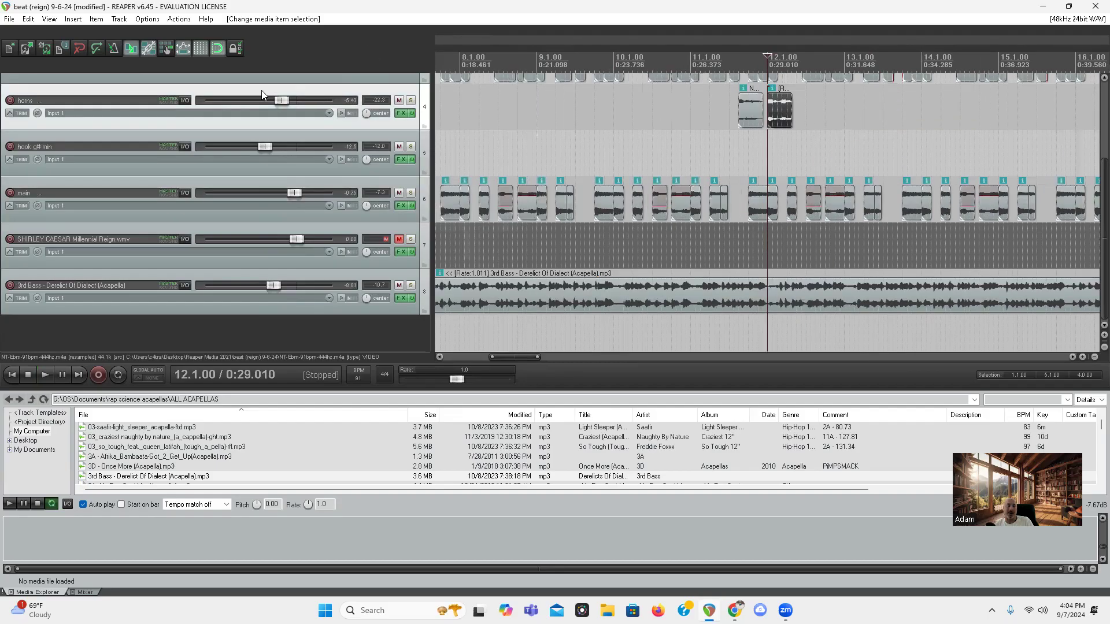
drag(275, 99, 278, 100)
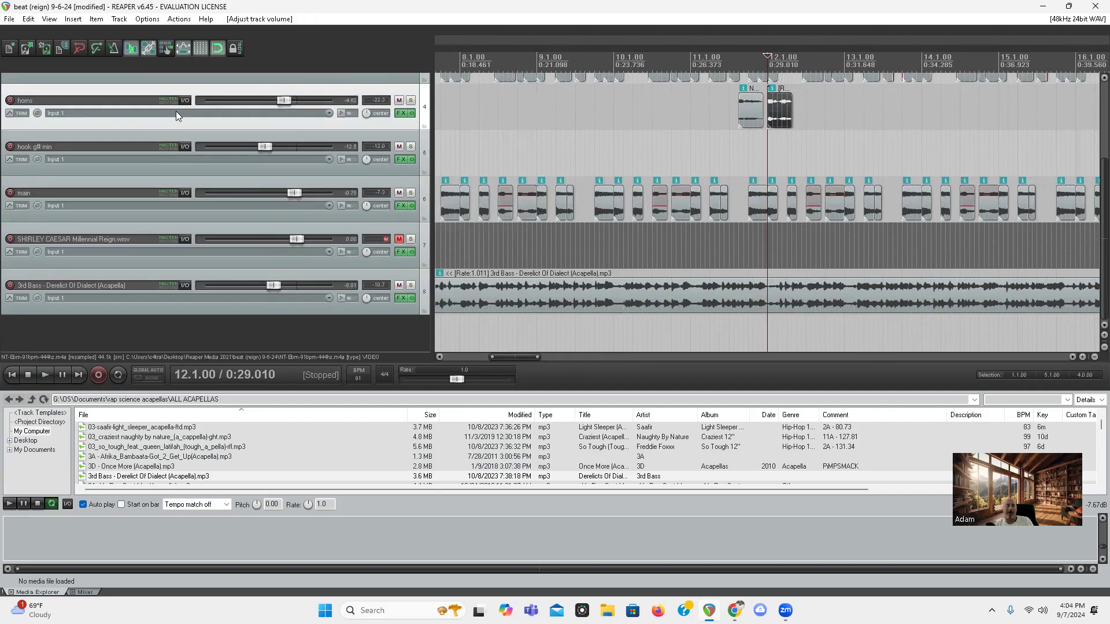
drag(283, 102, 290, 102)
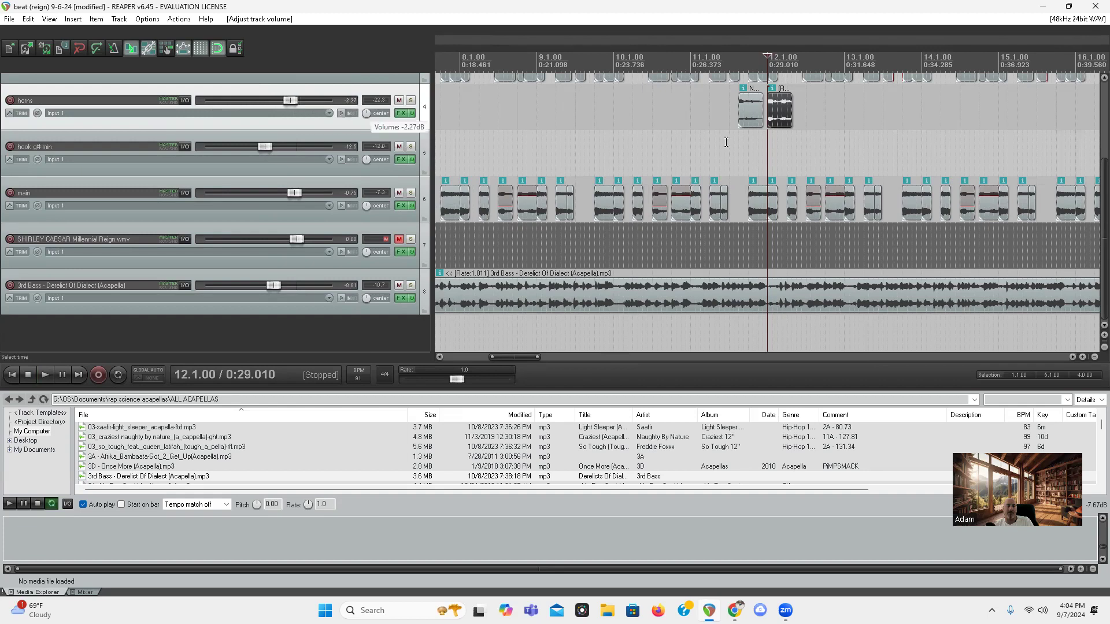
Play the mix from bar 11 and reset the horns track's volume to 0.00 dB
click(696, 129)
key(space)
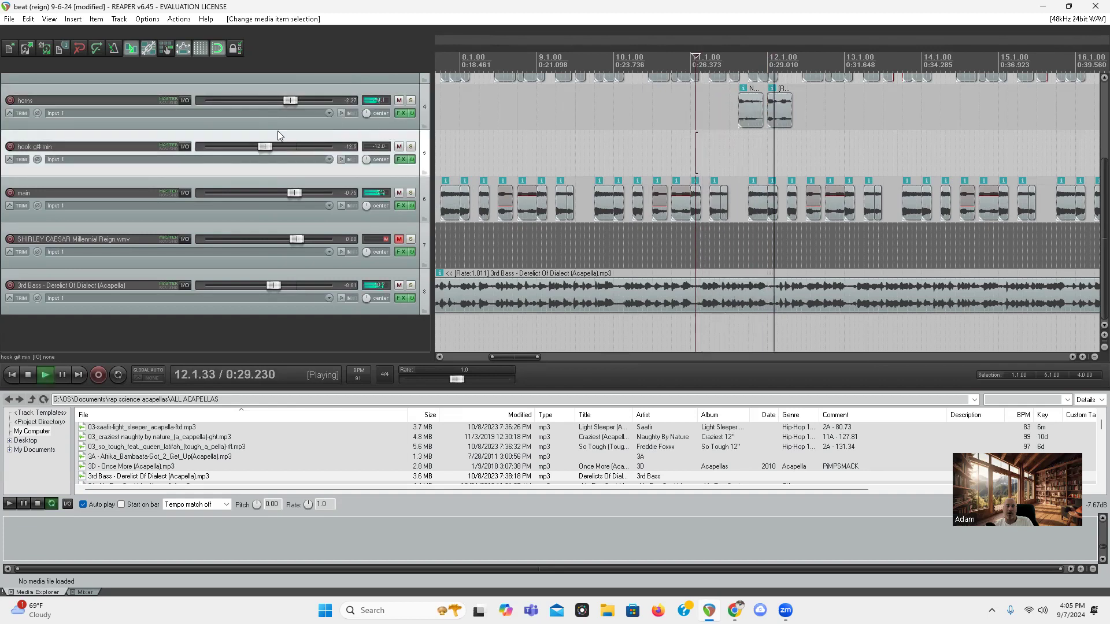
double_click(286, 99)
Replay the horns from bar 11, shorten the second horn clip to end at about 12.1.50, and play the result
click(715, 119)
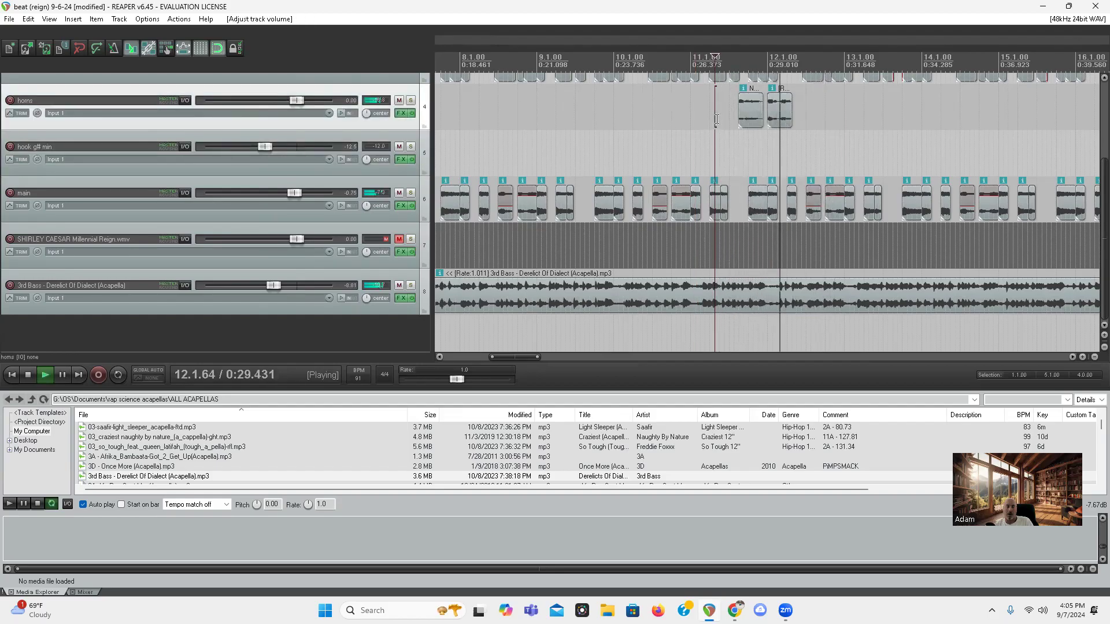
key(space)
scroll(815, 145, up, 3)
drag(981, 119, 942, 120)
key(space)
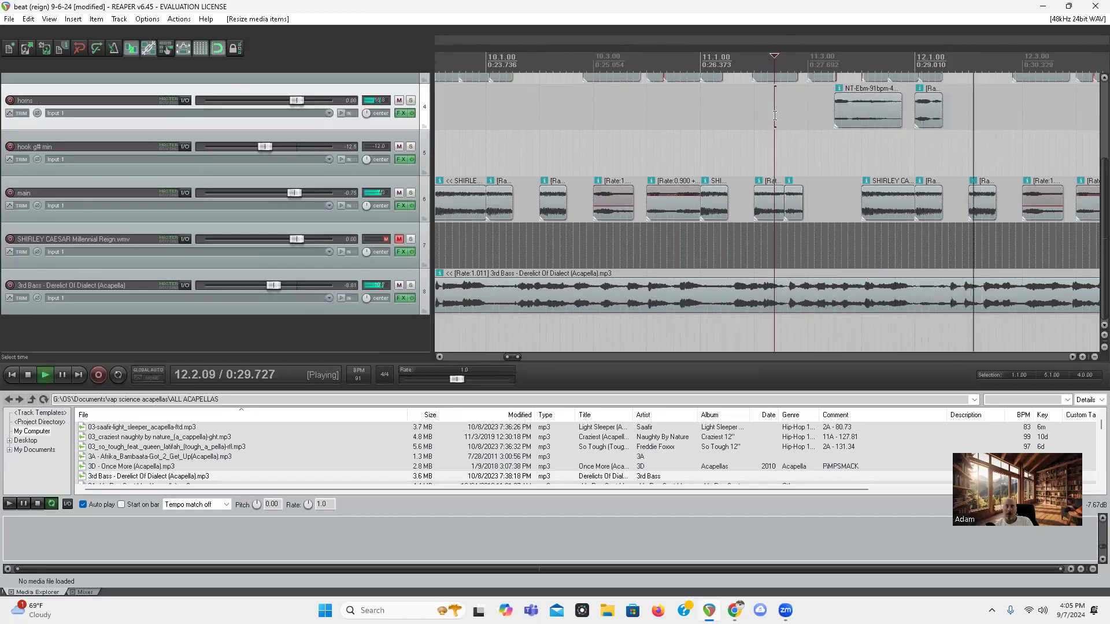
scroll(675, 131, down, 2)
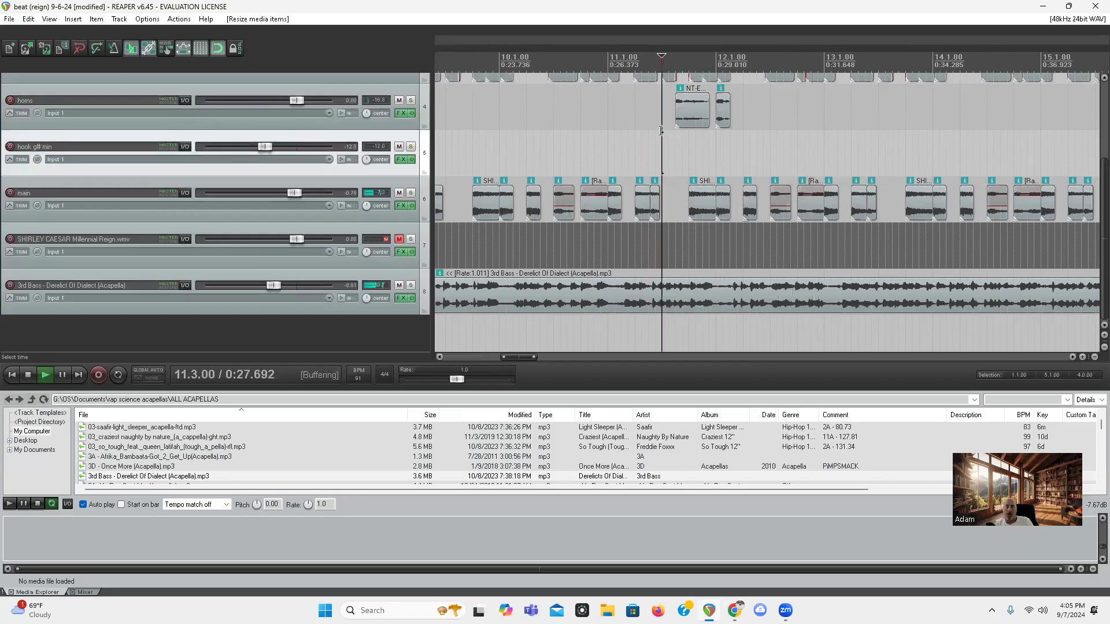
Stop playback, select the first horn clip in bar 11 and save the project
scroll(771, 151, down, 1)
scroll(771, 151, down, 1)
key(space)
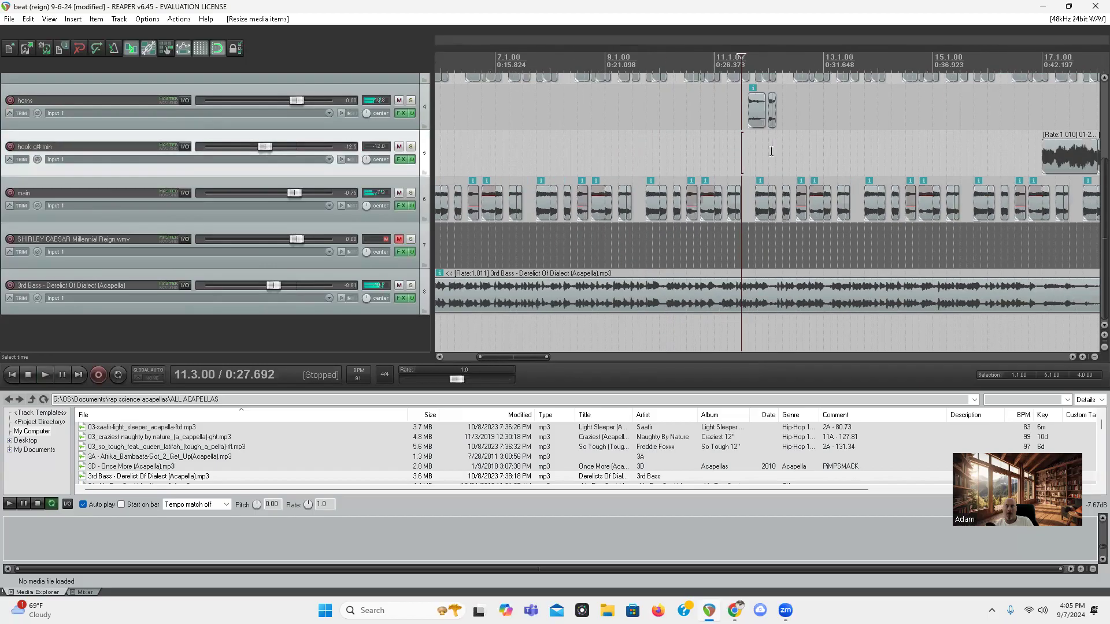
click(746, 126)
scroll(714, 146, down, 2)
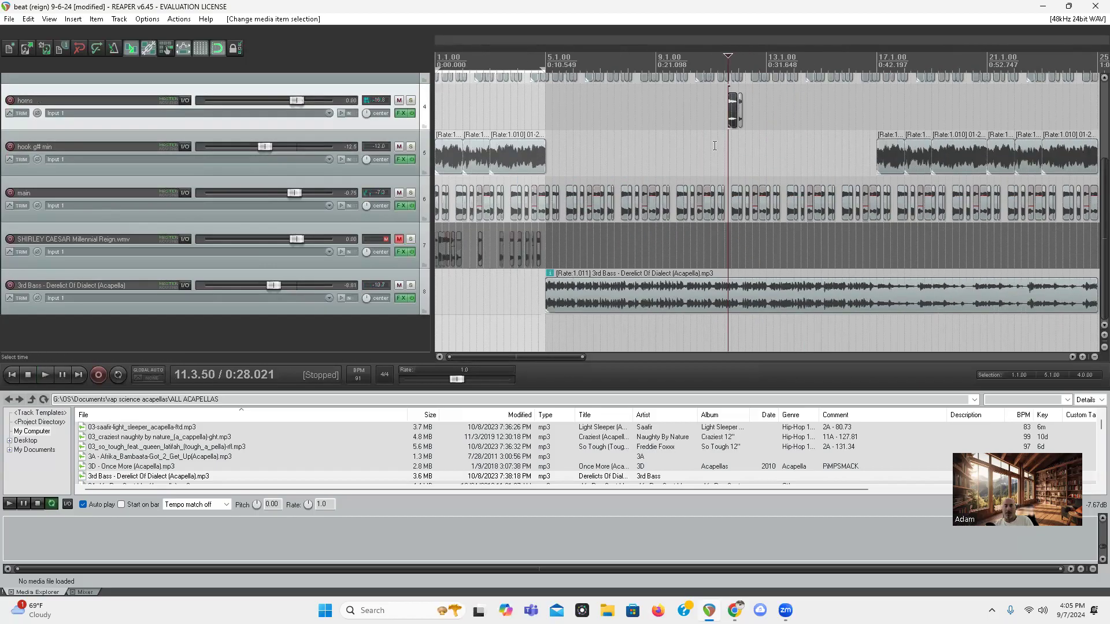
scroll(714, 145, up, 3)
key(ctrl+s)
Trim the start of the drum clip at 5.1.00 to about 5.2.00, leaving a one-beat gap after the hook
click(497, 118)
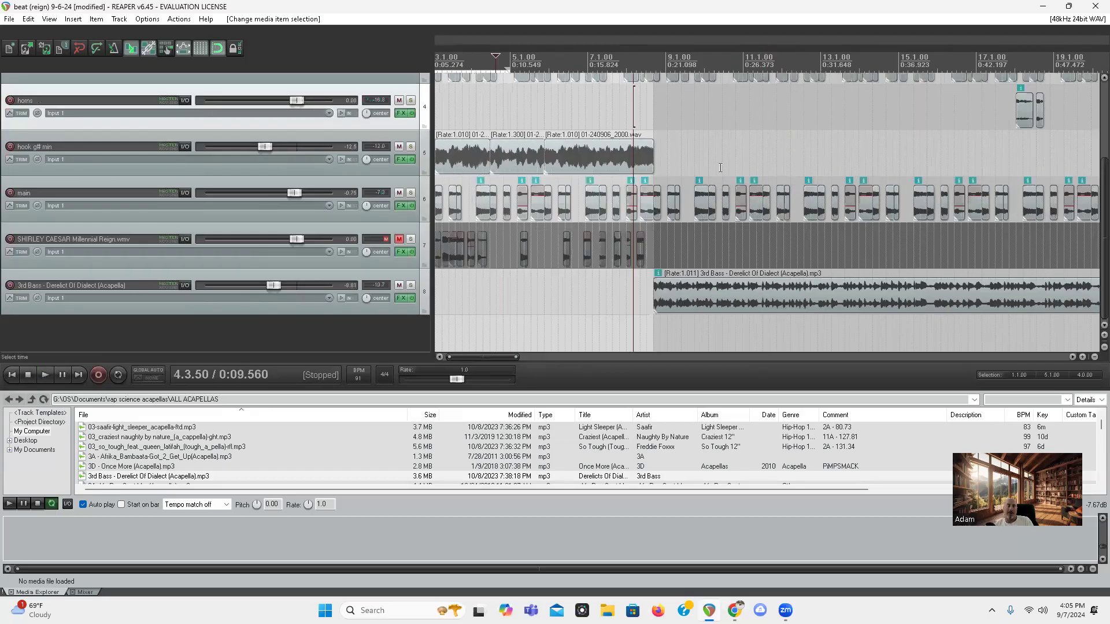
scroll(607, 144, left, 3)
scroll(720, 172, down, 1)
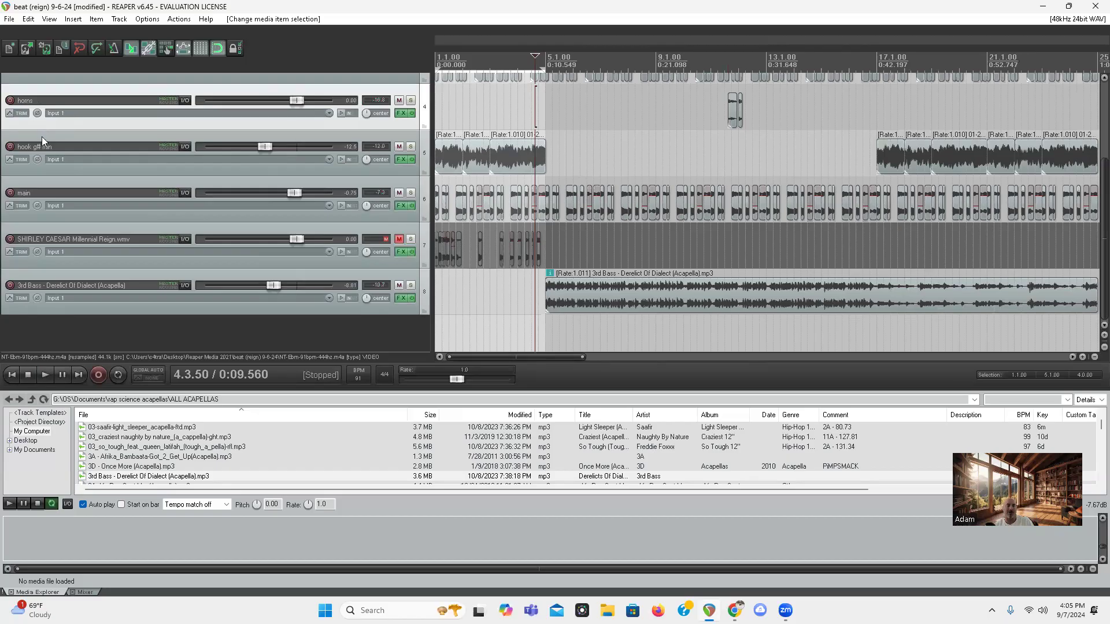
scroll(801, 157, up, 3)
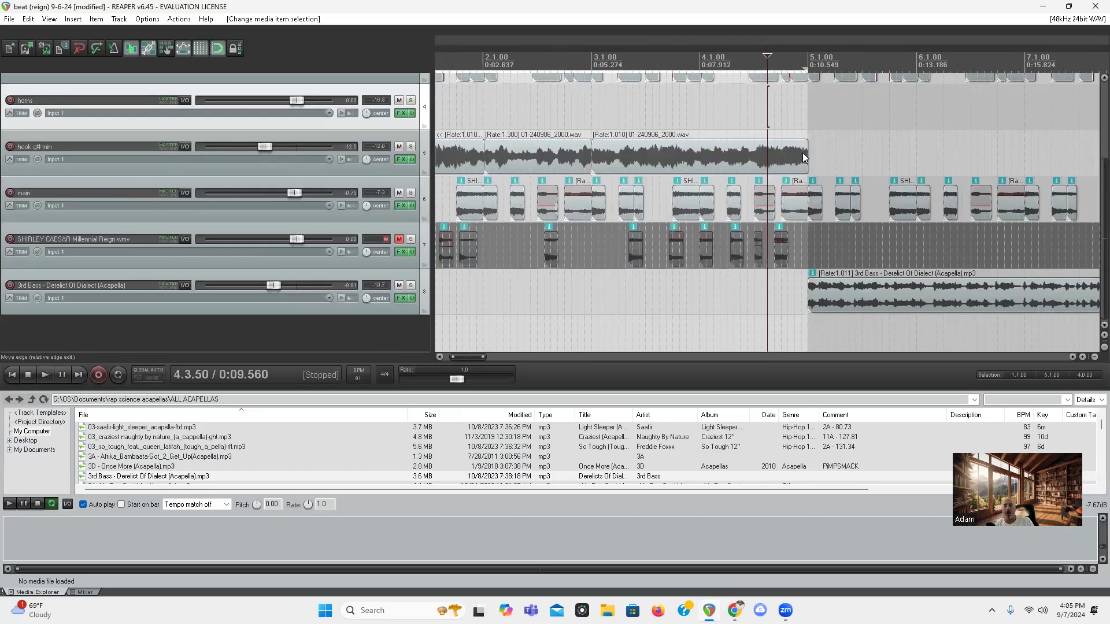
click(808, 161)
scroll(807, 161, up, 2)
scroll(3, 237, up, 2)
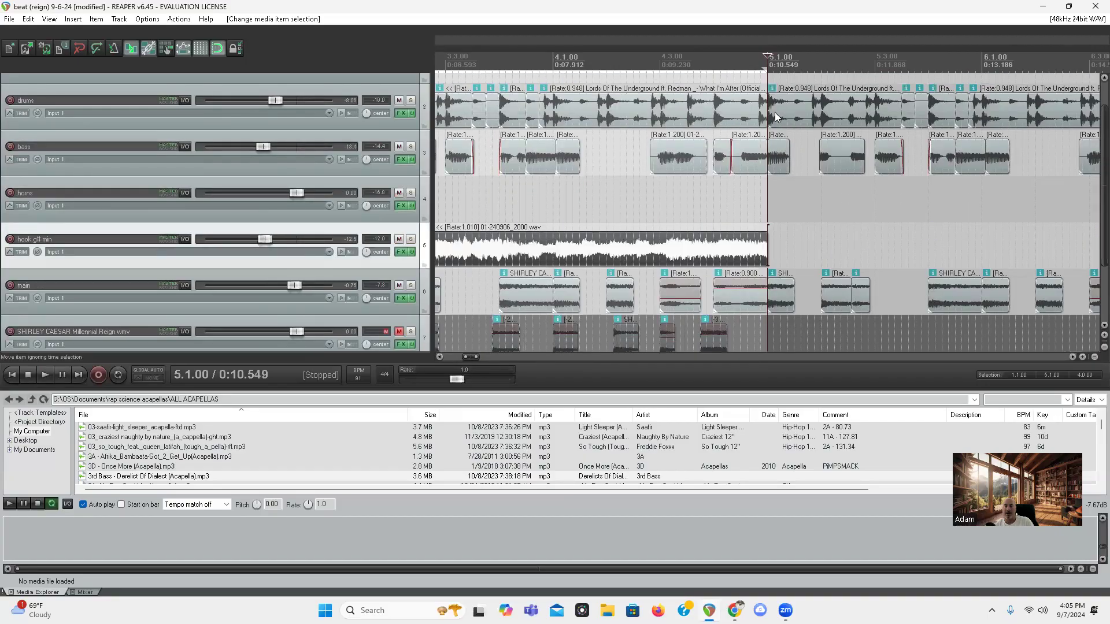
drag(769, 113, 820, 112)
Delete the bass clip and the main-track clip that start at 5.1.00
click(786, 166)
key(Delete)
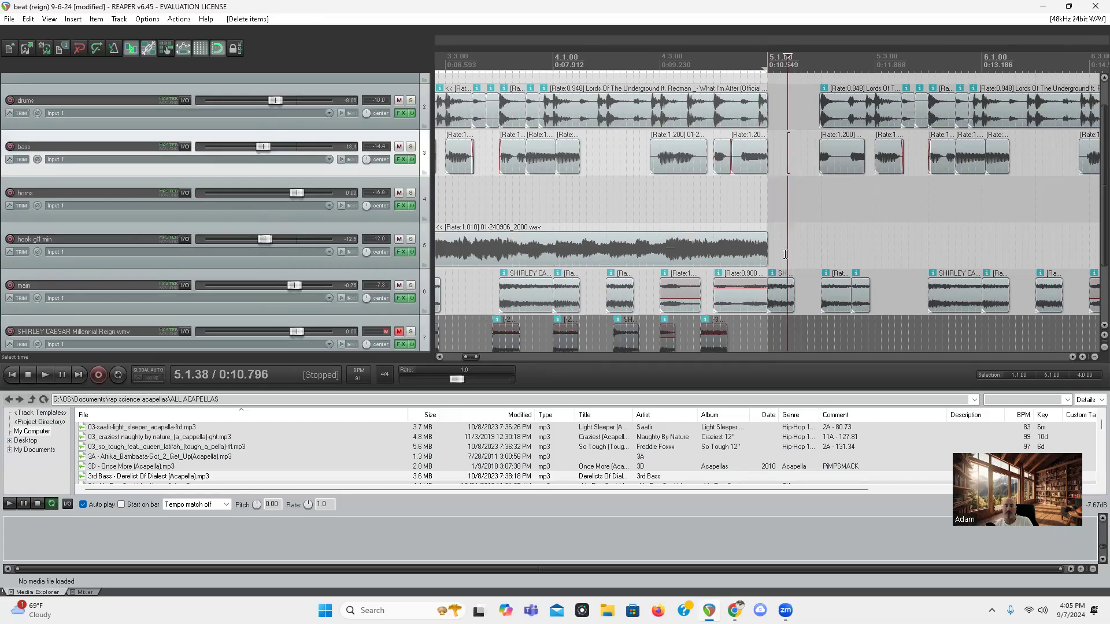
click(775, 299)
key(Delete)
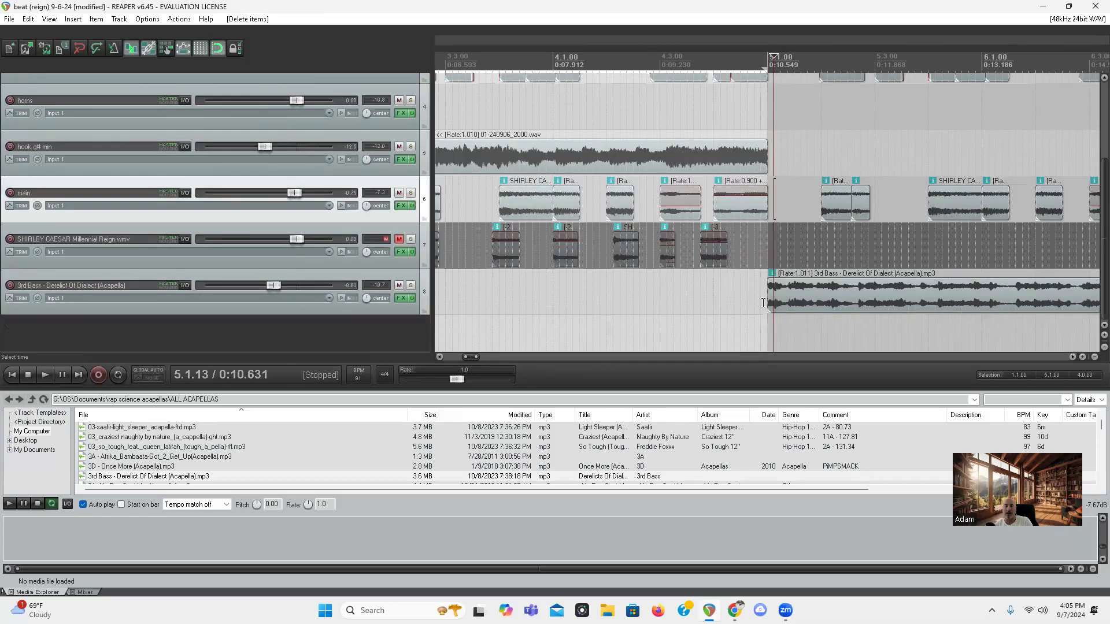
Trim the acapella clip's start to about 5.2.00 and play the mix from 4.1.75
drag(766, 300, 816, 316)
scroll(2, 194, up, 3)
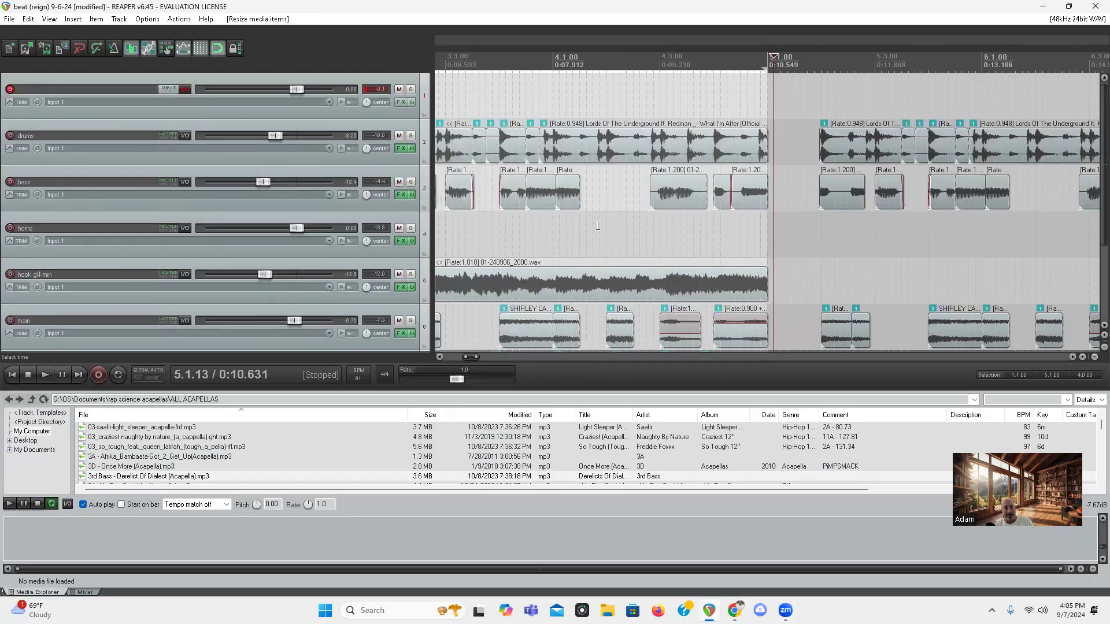
click(596, 225)
key(space)
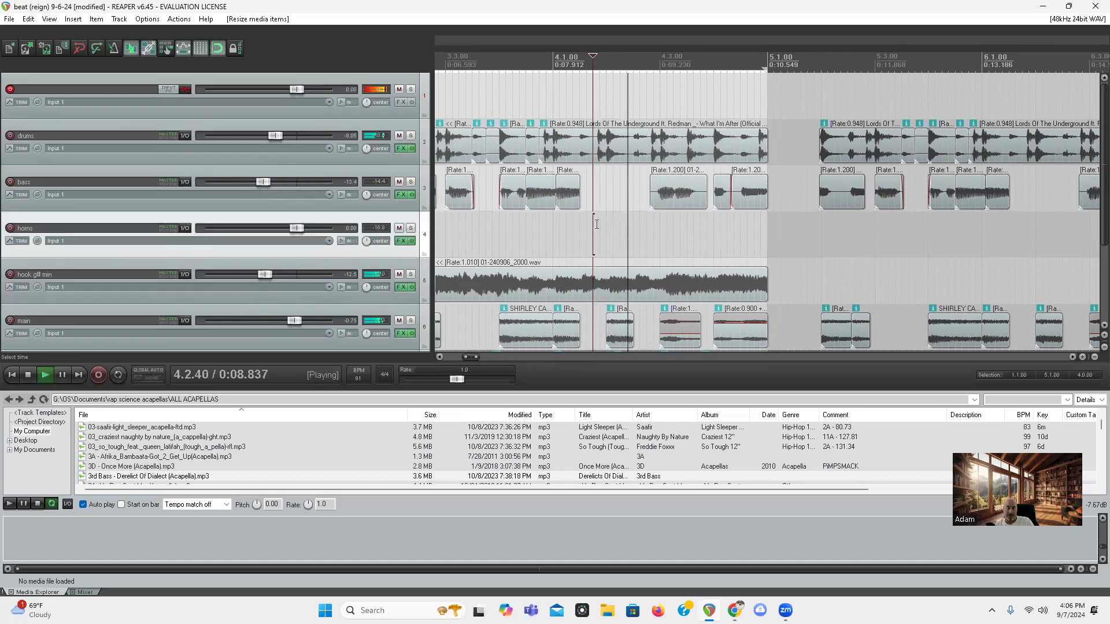
key(space)
Extend the acapella clip's start back to about 4.4.00, ahead of the drop at bar 5
scroll(1, 230, down, 3)
scroll(886, 249, down, 4)
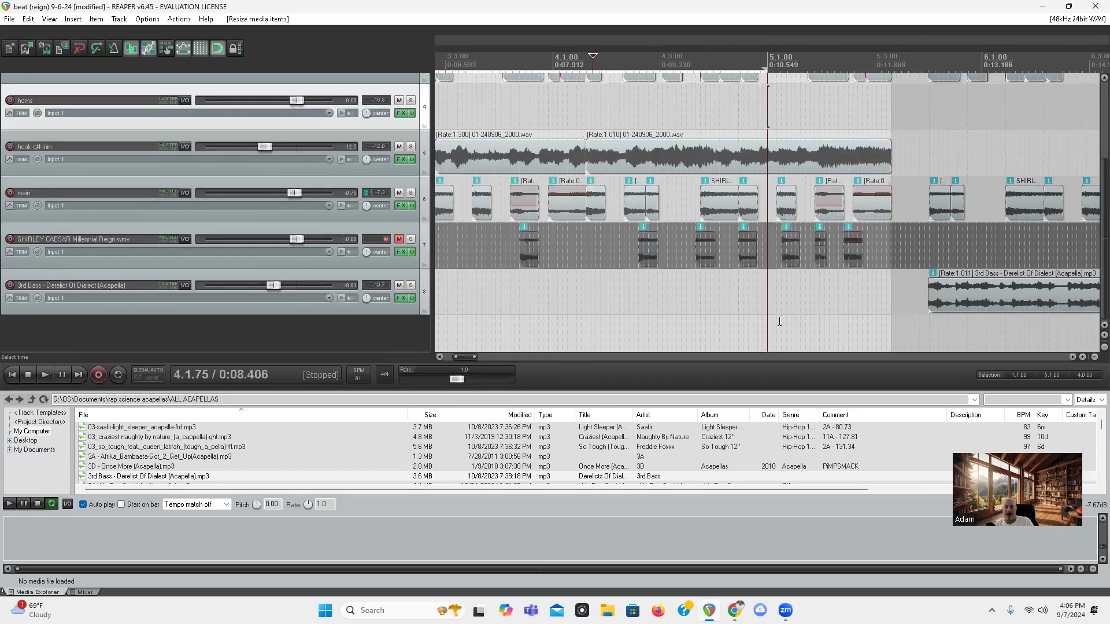
drag(668, 299, 639, 317)
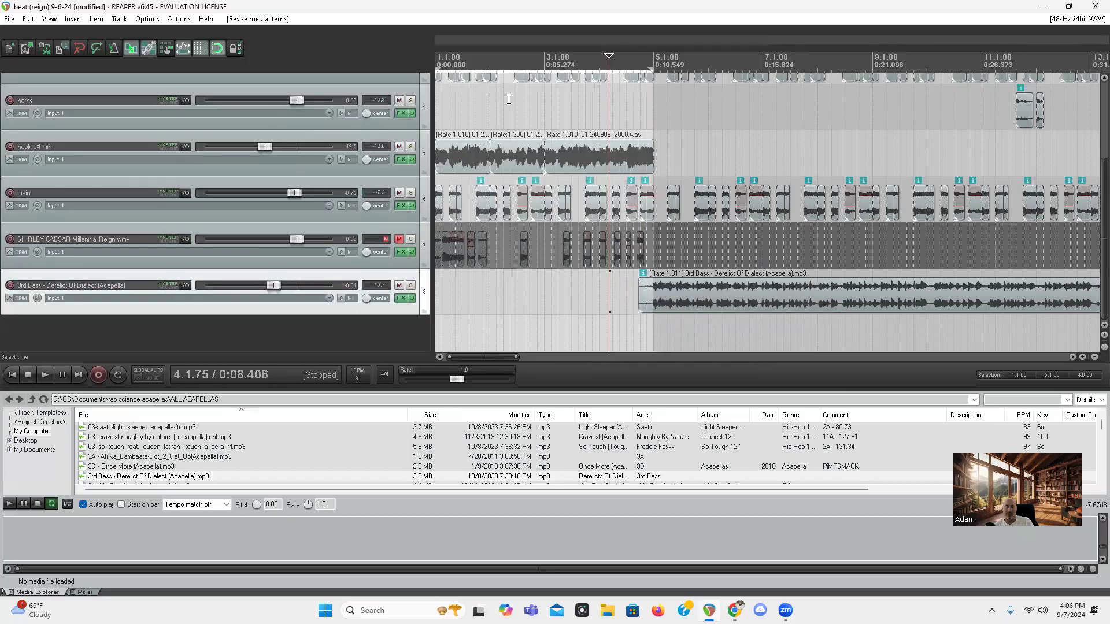
Play the mix from 3.2.00 into bar 5 and save the project
click(559, 117)
key(space)
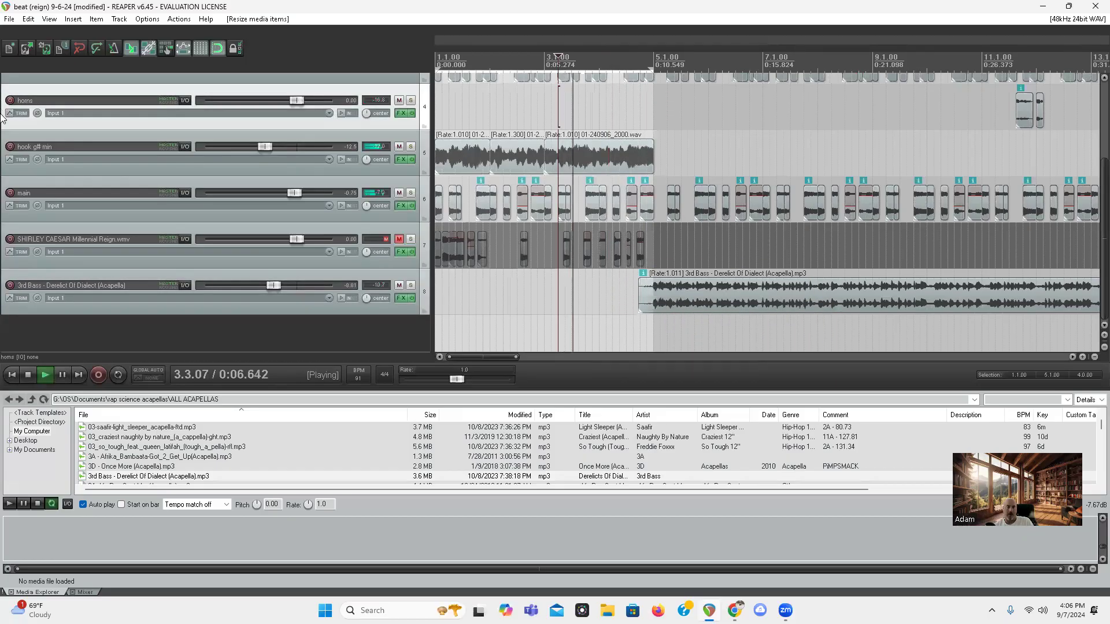
scroll(2, 142, up, 2)
key(ctrl+s)
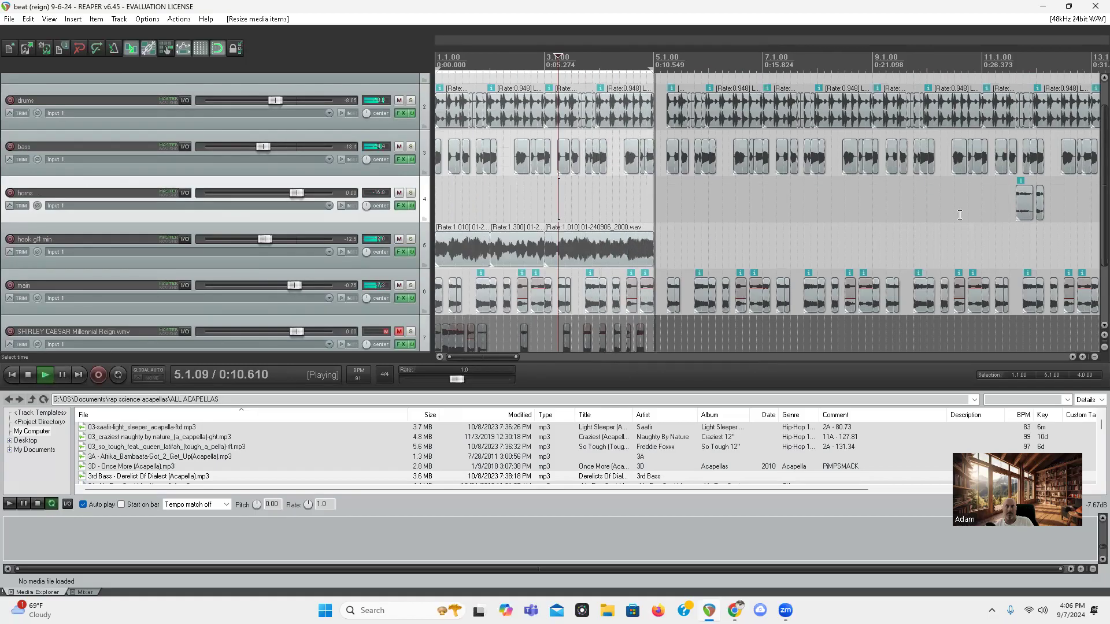
key(space)
Play the transition into bar 5 from 4.1.75 to check the beat drop and vocal entry
scroll(931, 216, up, 3)
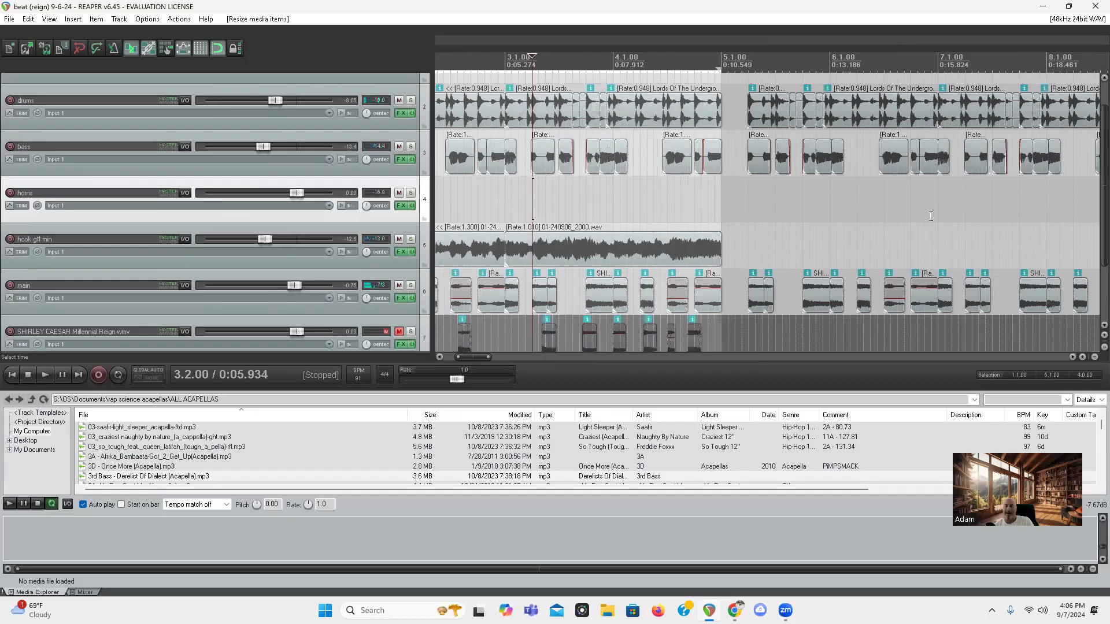
click(632, 194)
key(space)
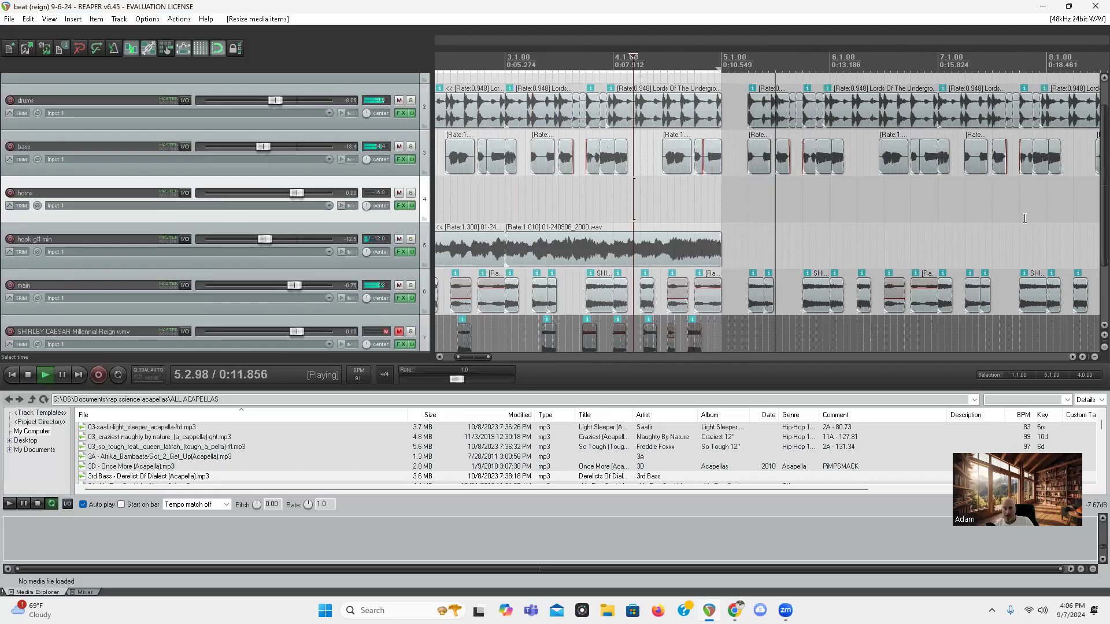
scroll(844, 222, down, 3)
scroll(880, 222, down, 2)
key(space)
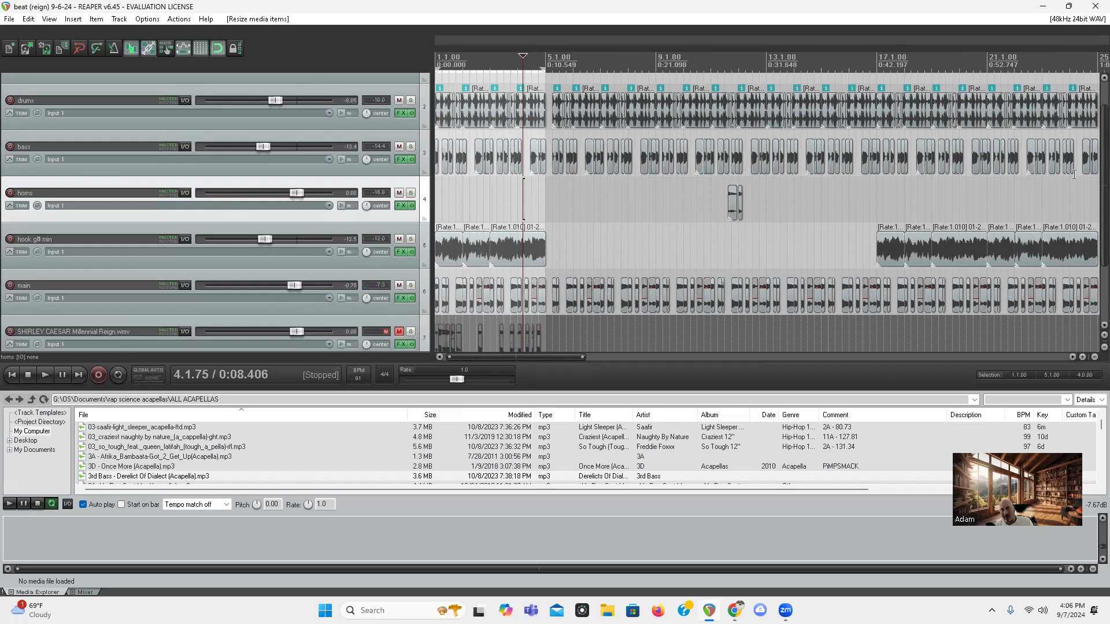
Replay from 4.1.75 and follow the verse through bar 14, checking the drum clips and horns along the way
key(space)
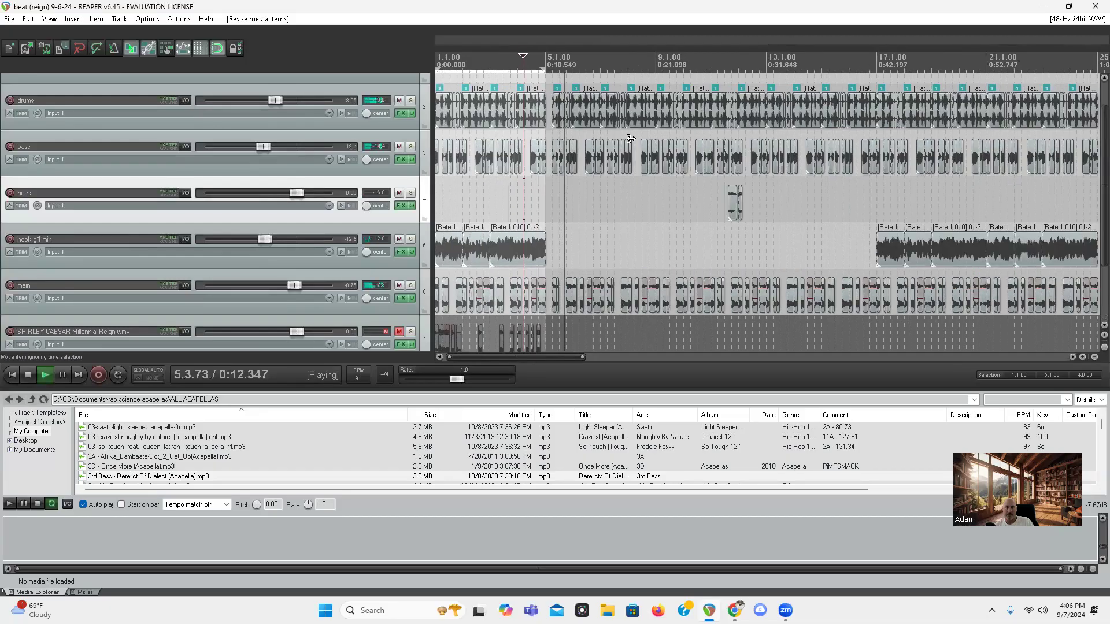
click(670, 122)
scroll(668, 147, up, 5)
scroll(668, 147, down, 2)
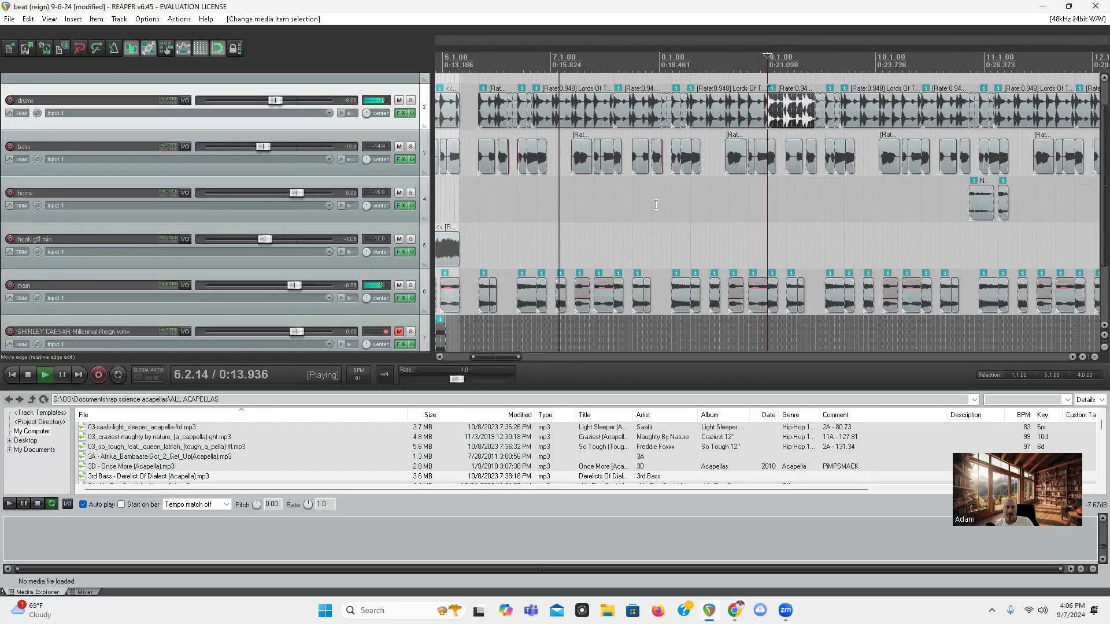
click(716, 118)
scroll(716, 118, up, 6)
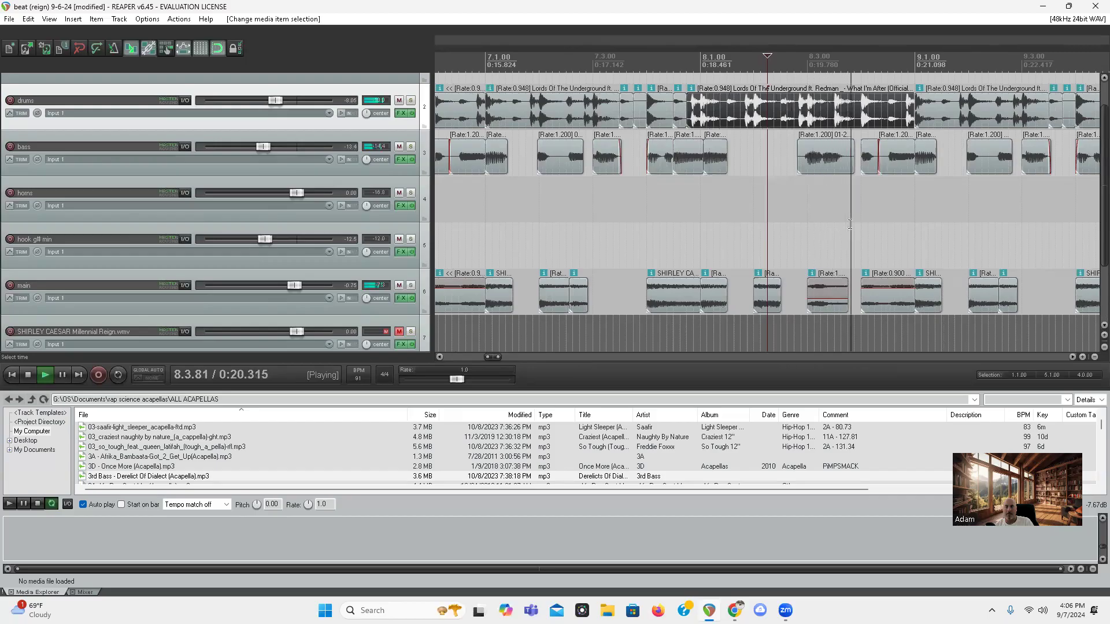
scroll(824, 192, down, 6)
scroll(825, 192, down, 4)
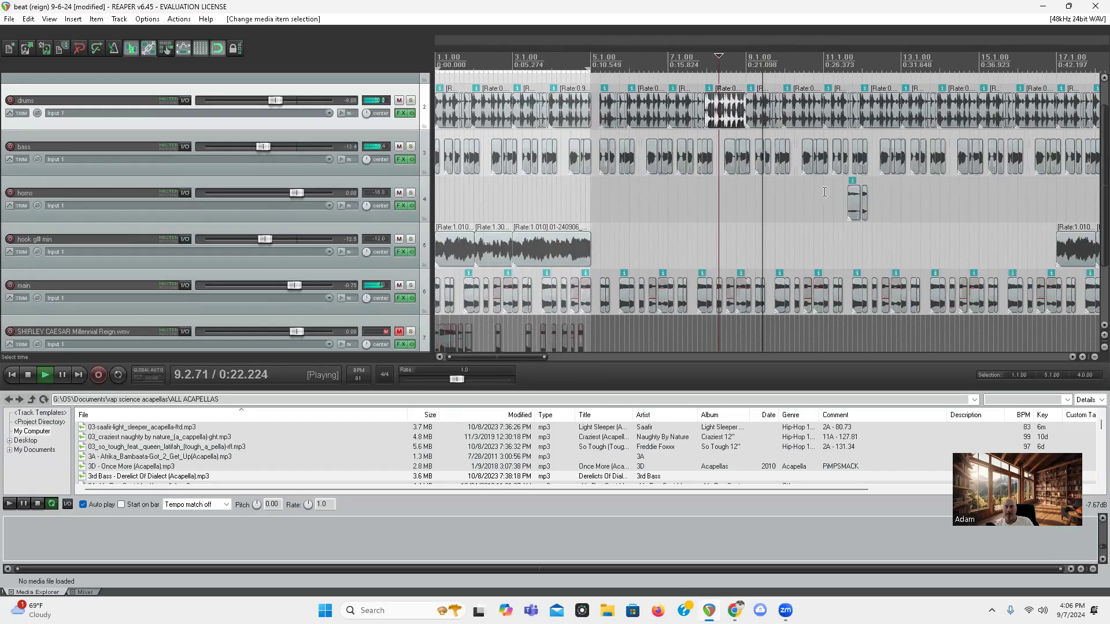
click(821, 99)
scroll(829, 109, up, 6)
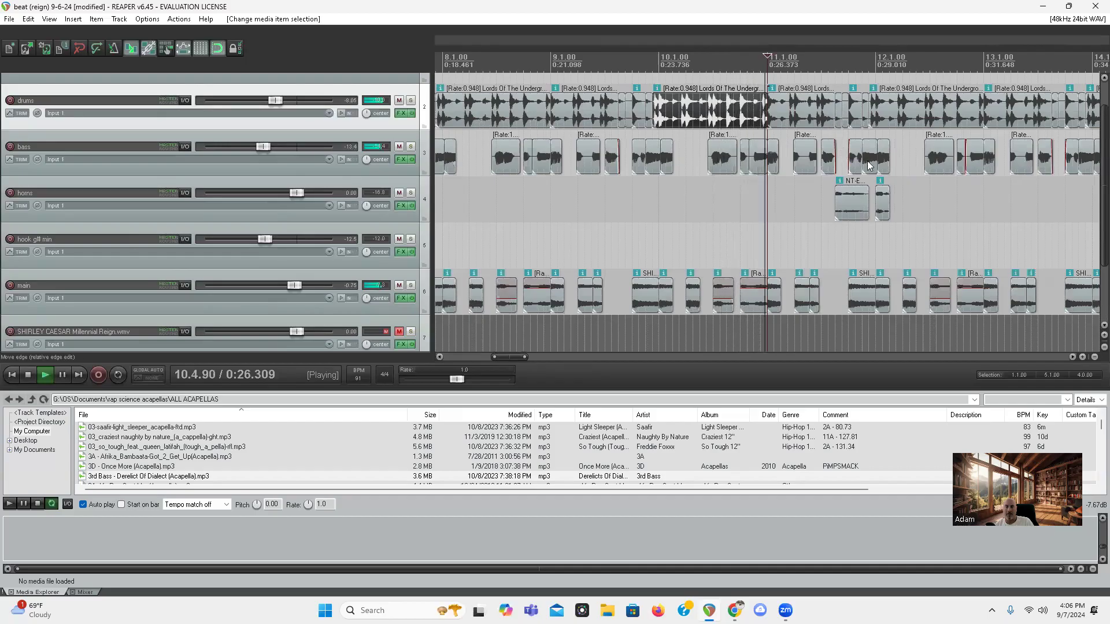
scroll(897, 168, down, 2)
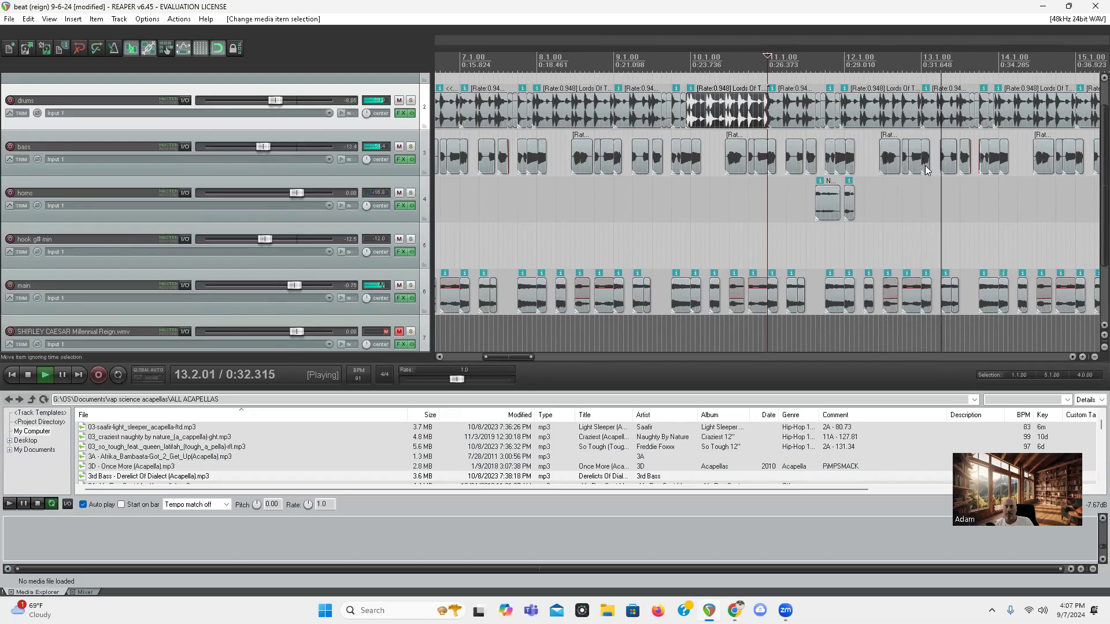
scroll(948, 164, down, 4)
scroll(928, 125, up, 3)
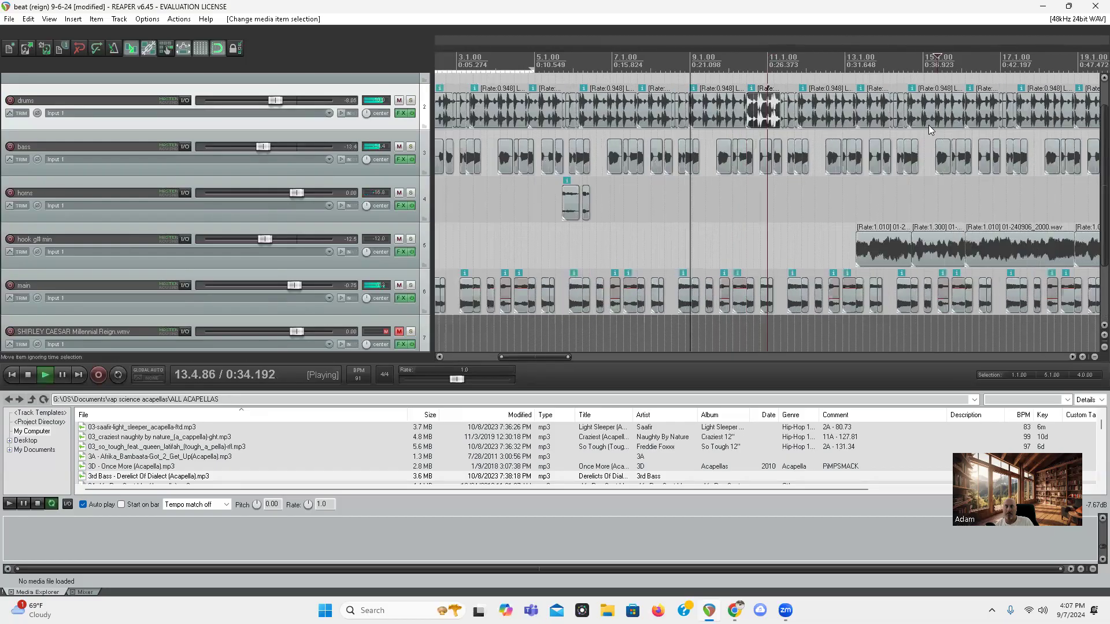
scroll(928, 125, up, 3)
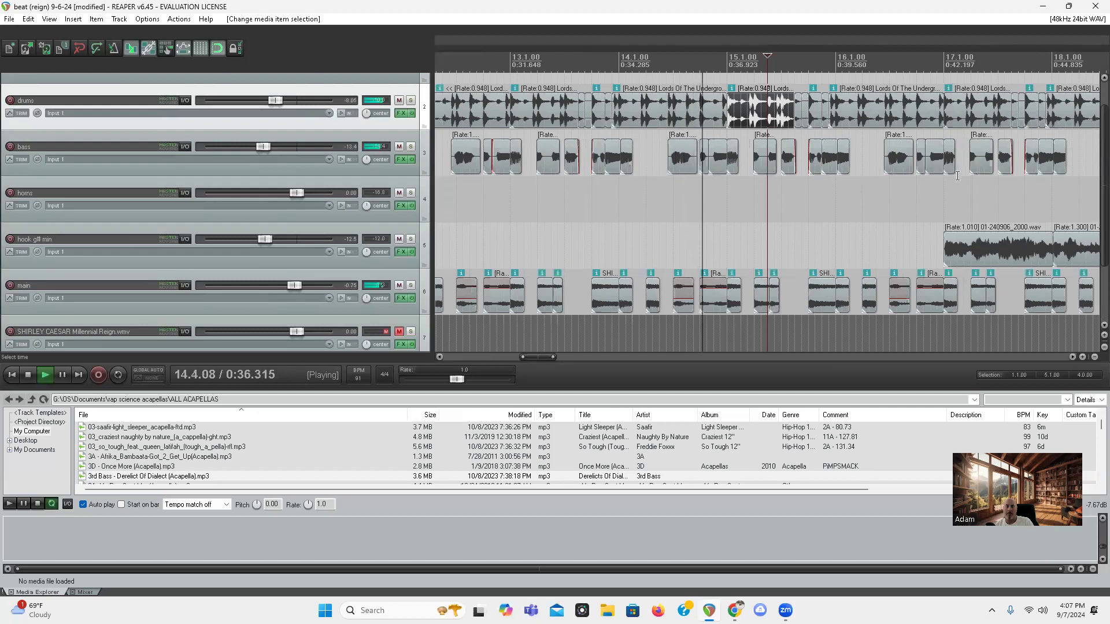
key(space)
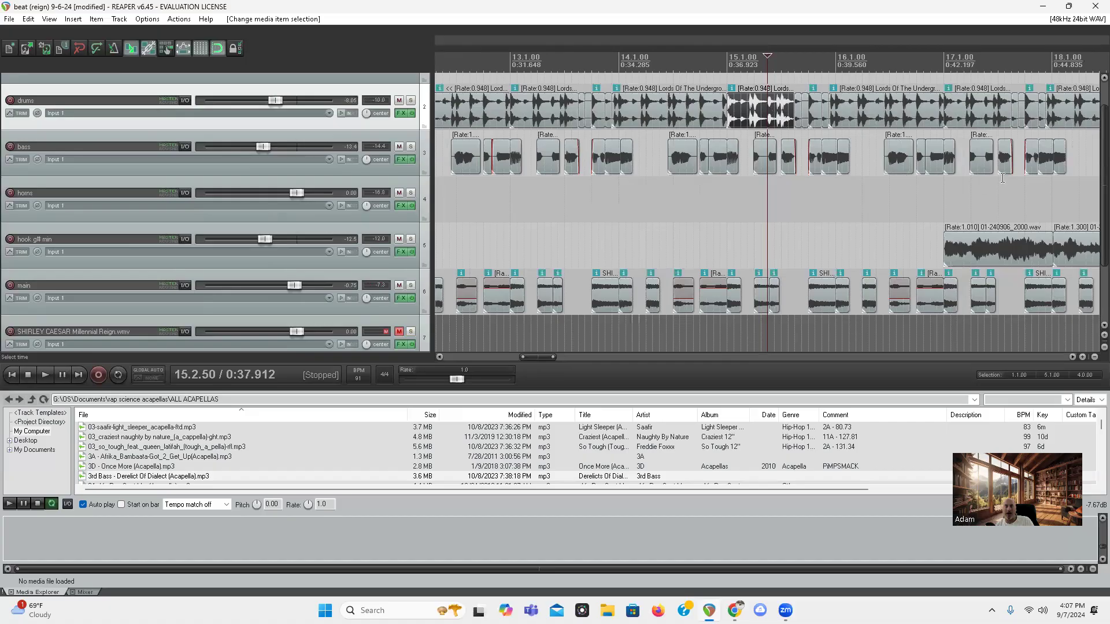
Delete the bass and main-track clips in the second half of bar 16, just before the hook at 17.1.00
click(941, 111)
scroll(759, 154, up, 3)
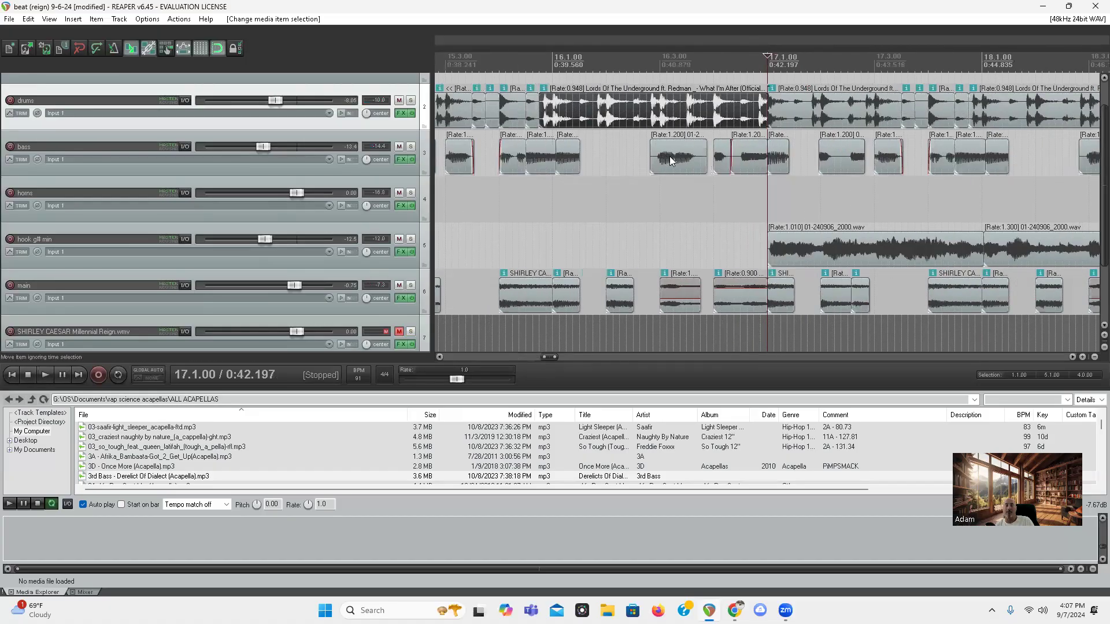
click(668, 161)
ctrl+click(746, 153)
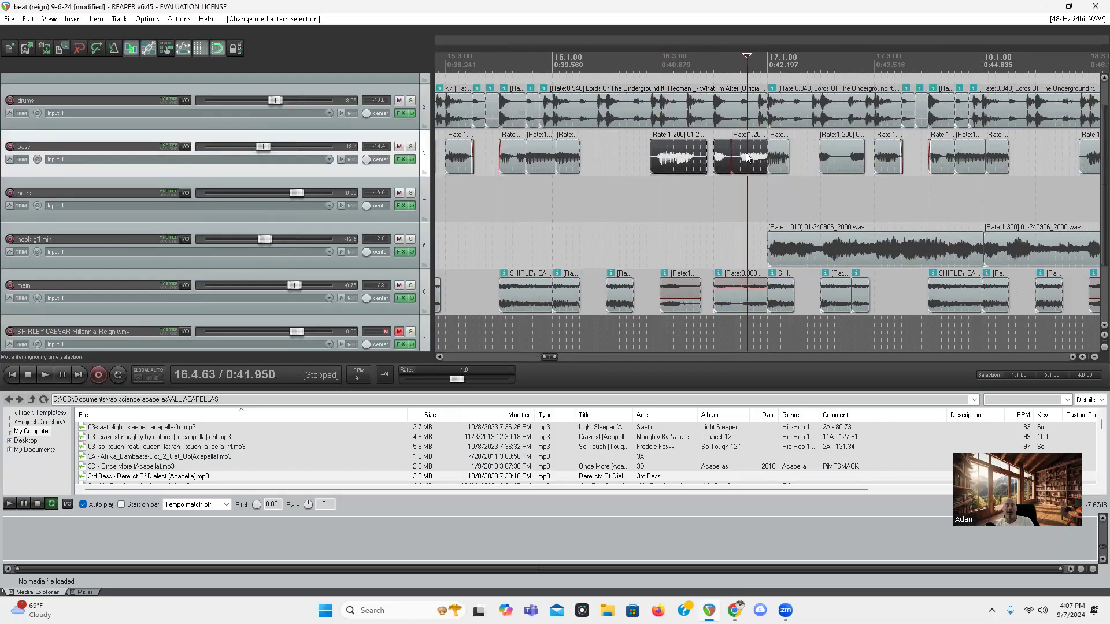
key(Delete)
click(670, 296)
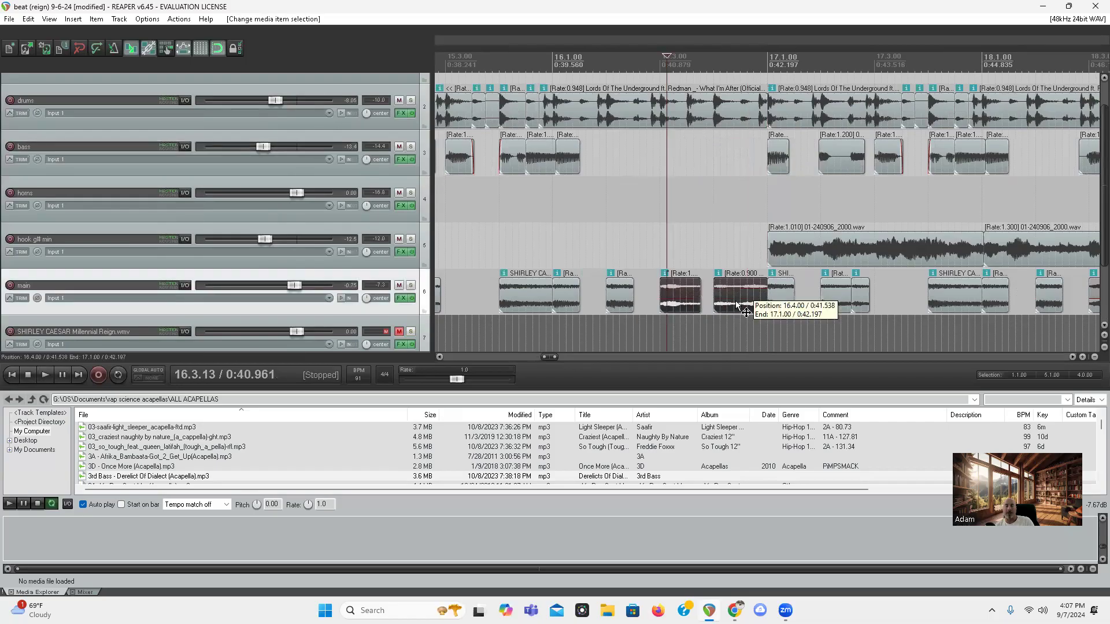
key(Delete)
Play the transition from 15.2.25 and trim the end of the drum clip before 17.1.00 back to about 16.4.50
scroll(3, 159, down, 2)
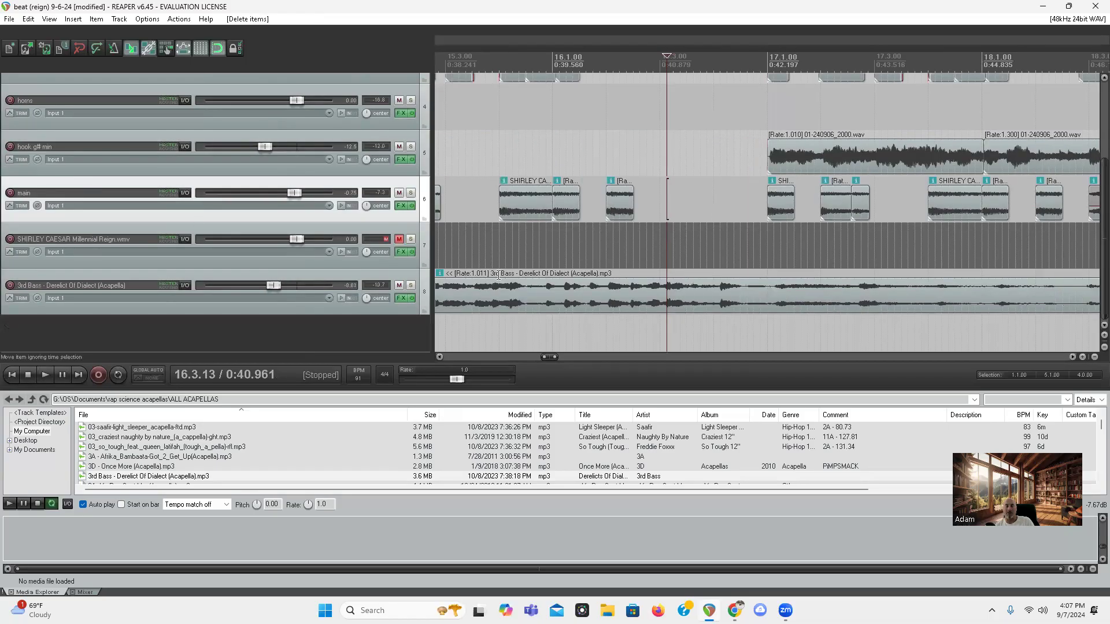
click(654, 295)
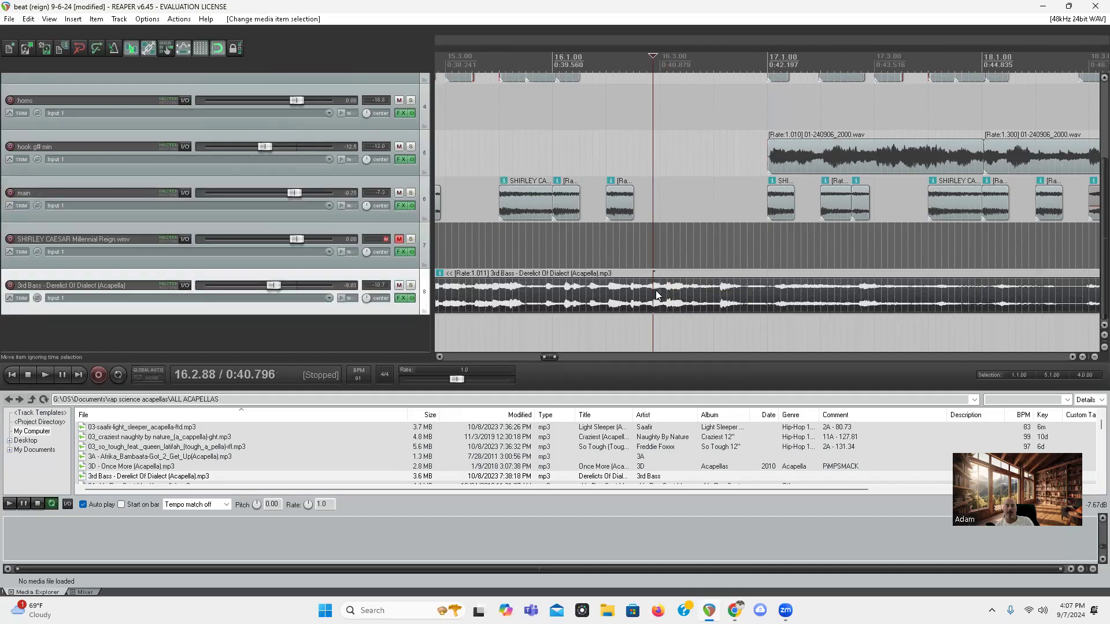
scroll(11, 227, up, 3)
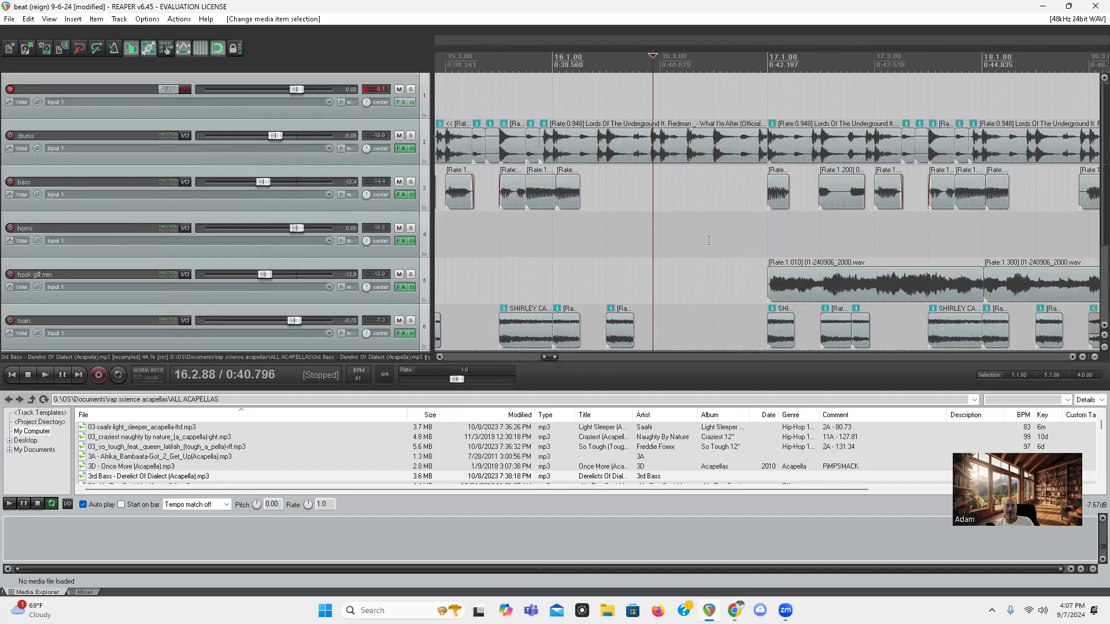
scroll(708, 239, down, 3)
click(645, 237)
key(space)
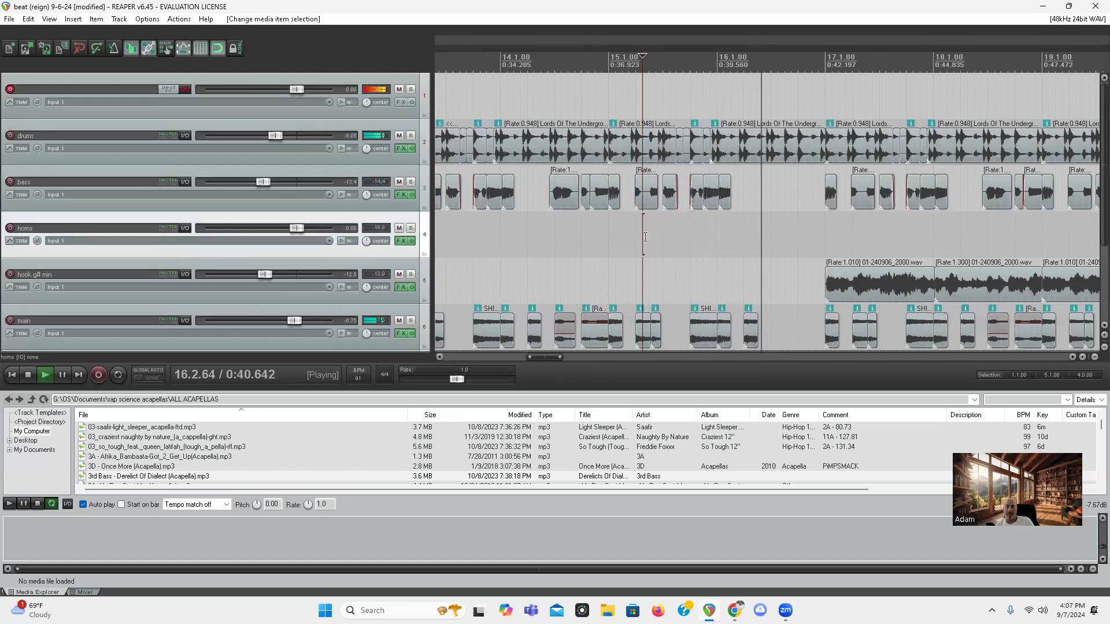
key(space)
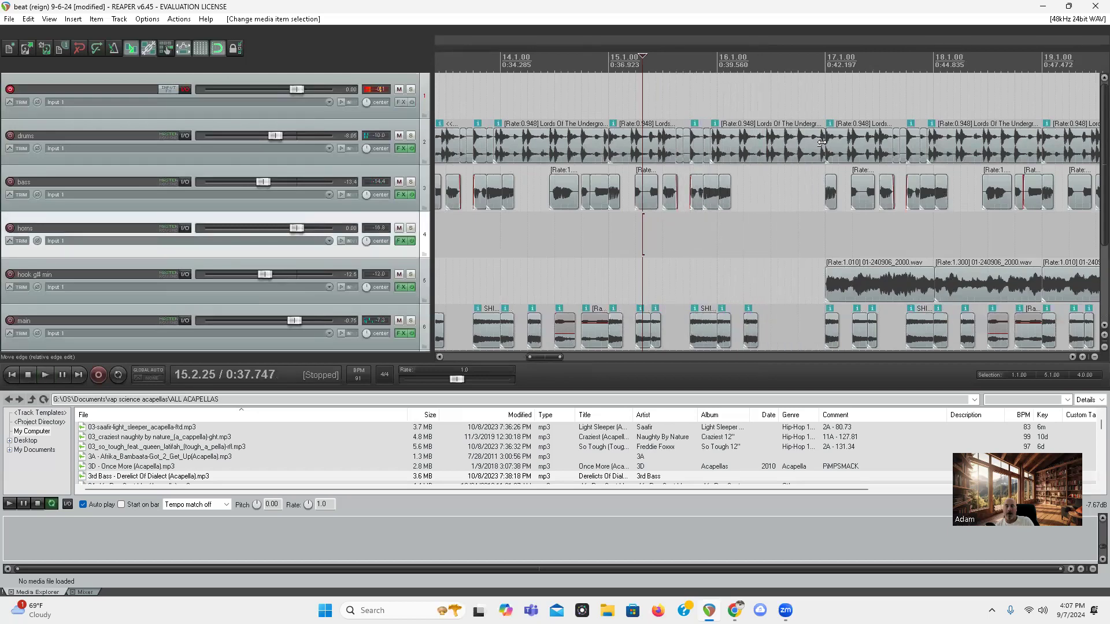
drag(822, 148, 812, 148)
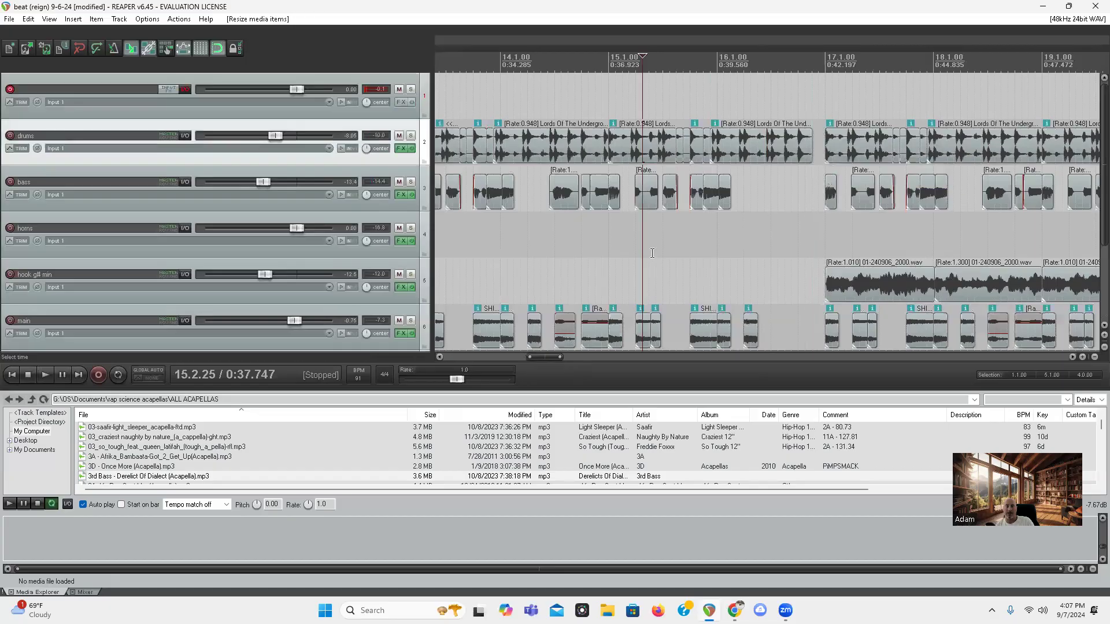
Play the drop into bar 17 from 15.3.00 and again from 14.4.25 to check the trimmed drums
click(665, 240)
key(space)
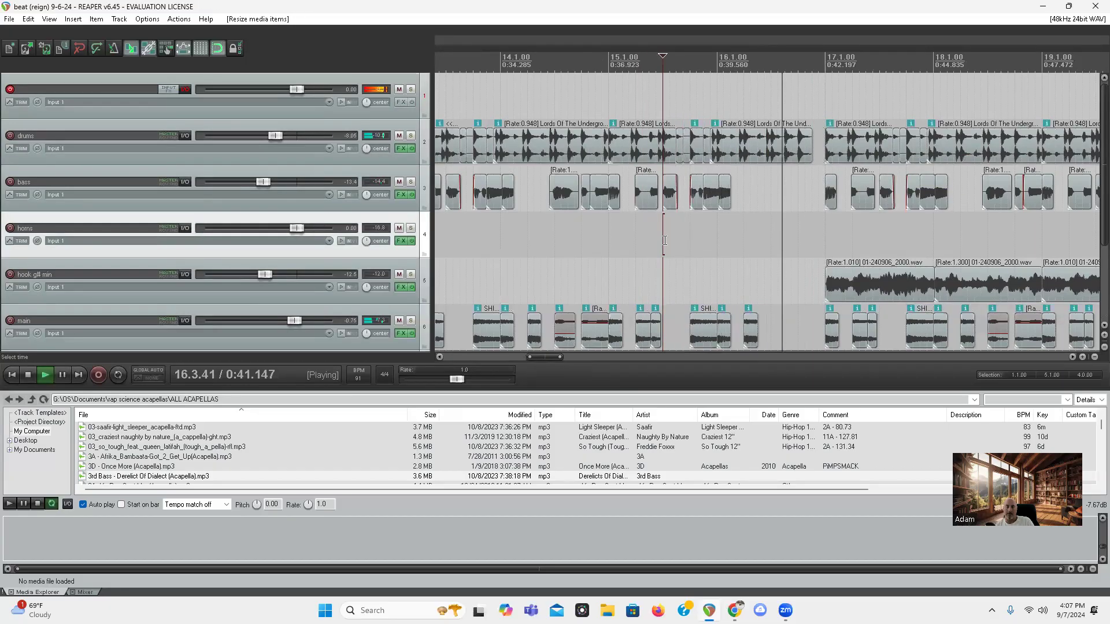
key(space)
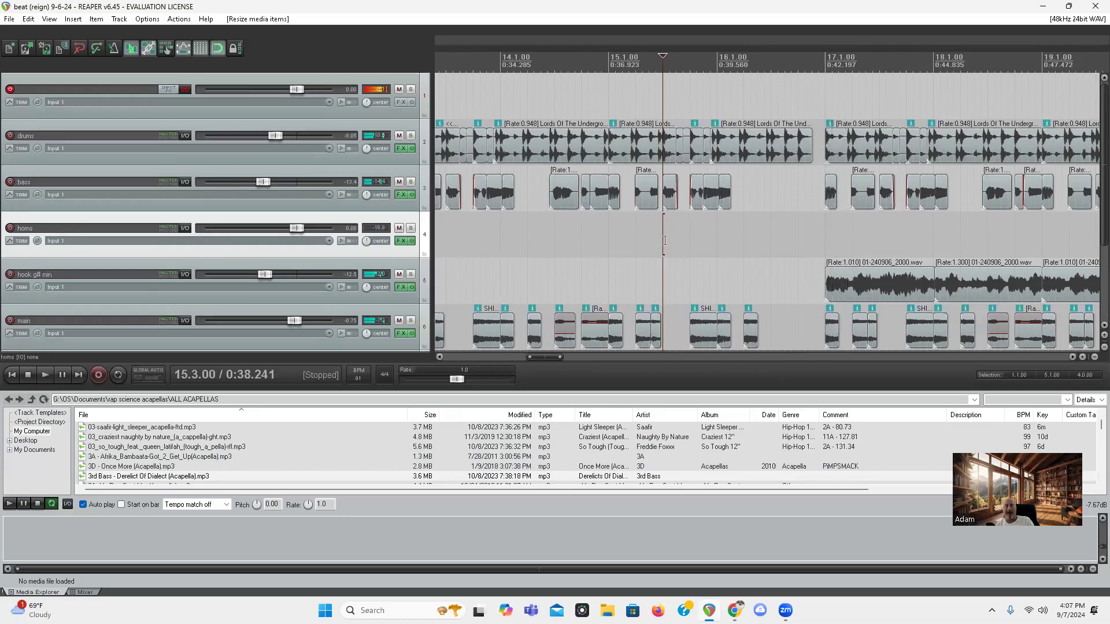
mouse_move(812, 148)
mouse_down()
mouse_move(802, 148)
mouse_move(813, 148)
mouse_up()
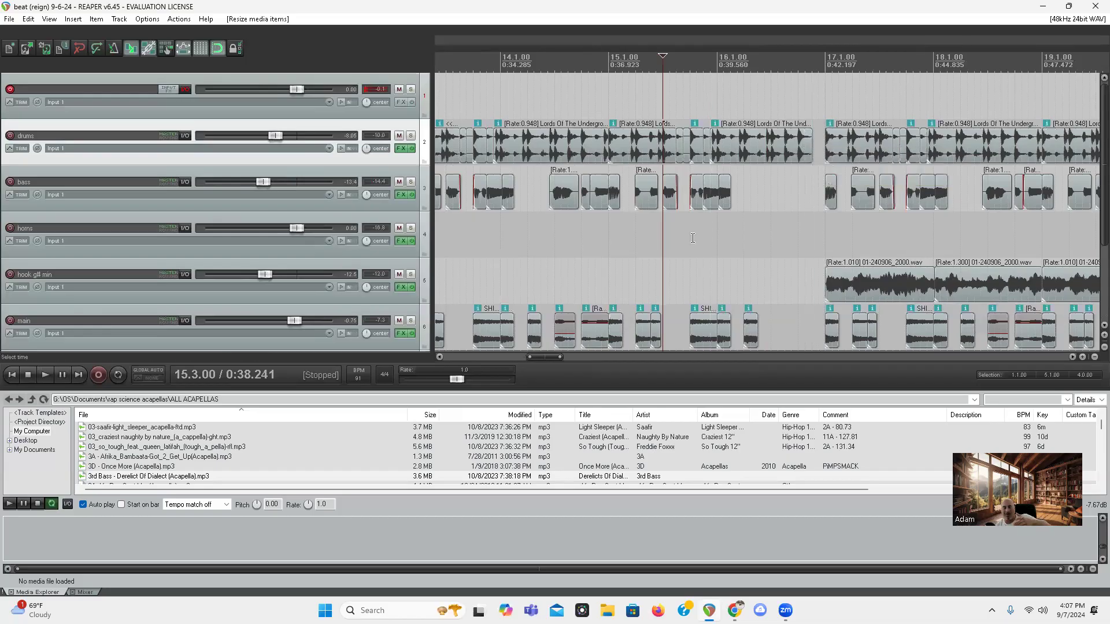
click(589, 276)
key(space)
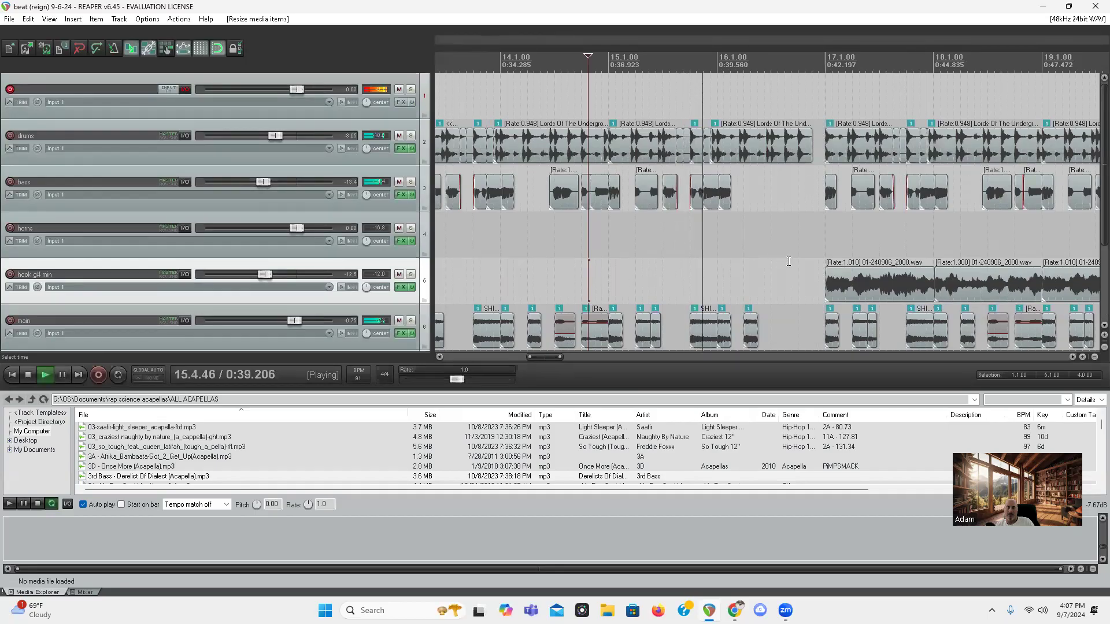
scroll(789, 300, down, 2)
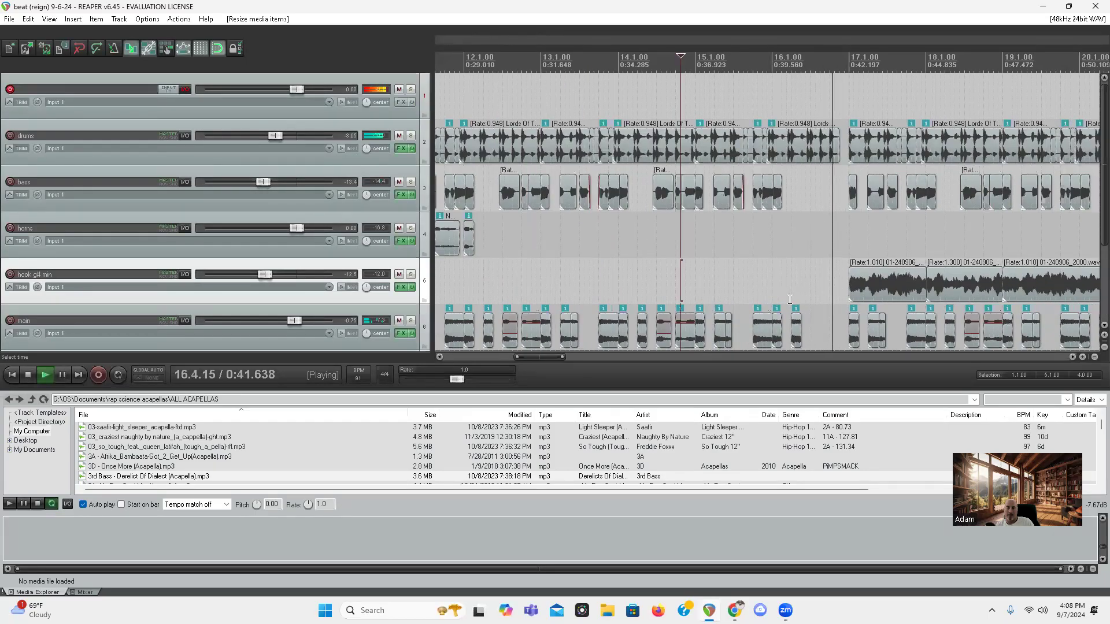
key(space)
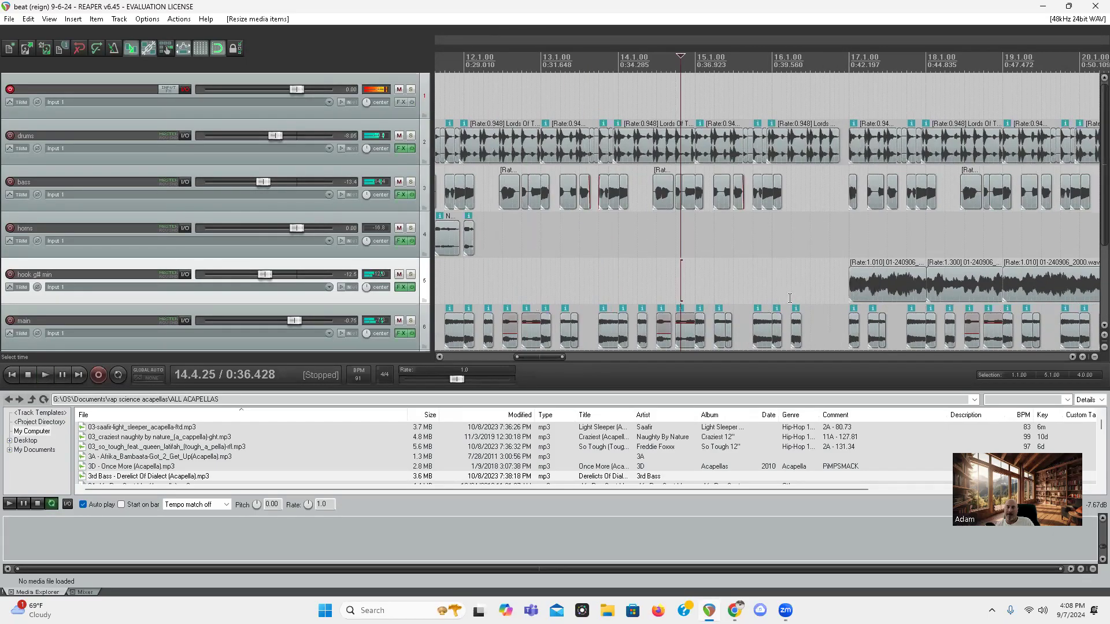
Play the verse from bar 5 onward, following the drum clips in bars 9 and 10 to find a spot for another drop
scroll(655, 172, down, 3)
scroll(526, 156, down, 2)
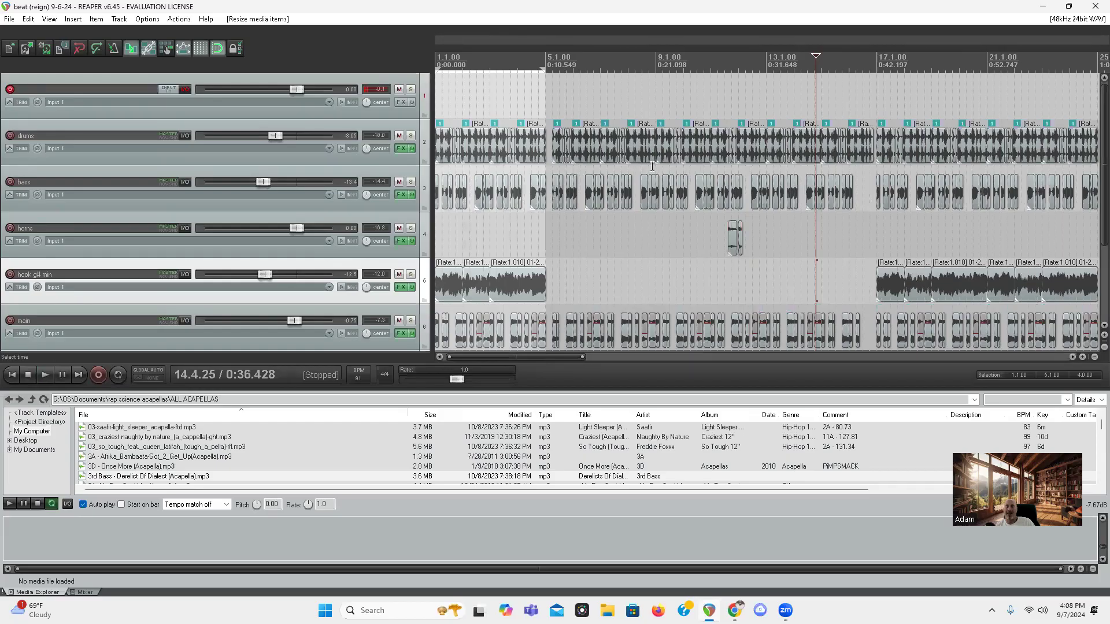
click(556, 104)
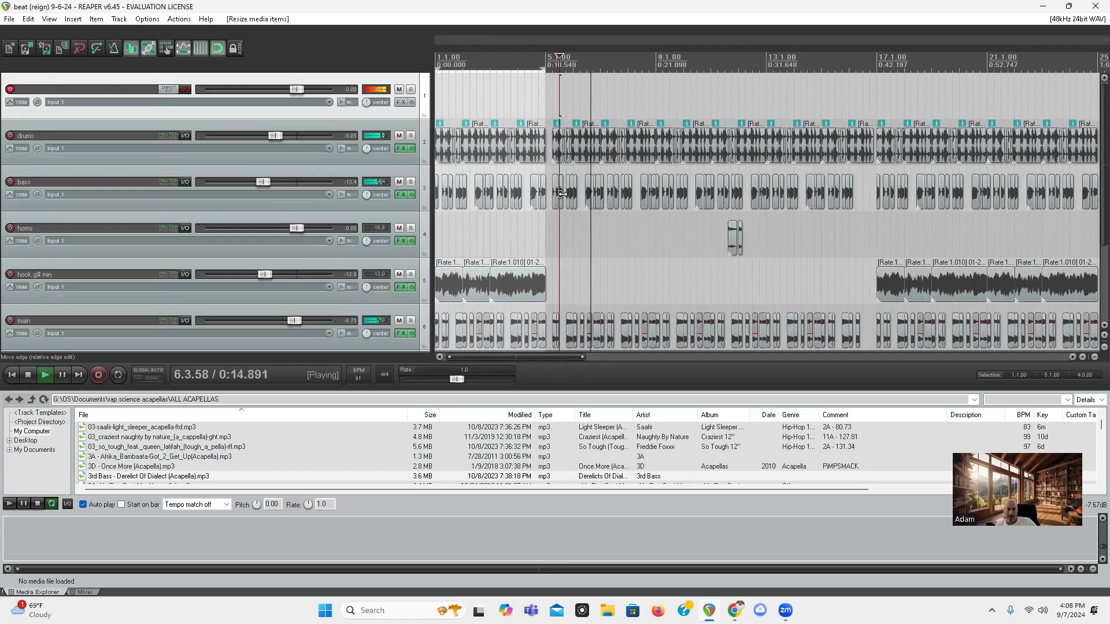
click(664, 141)
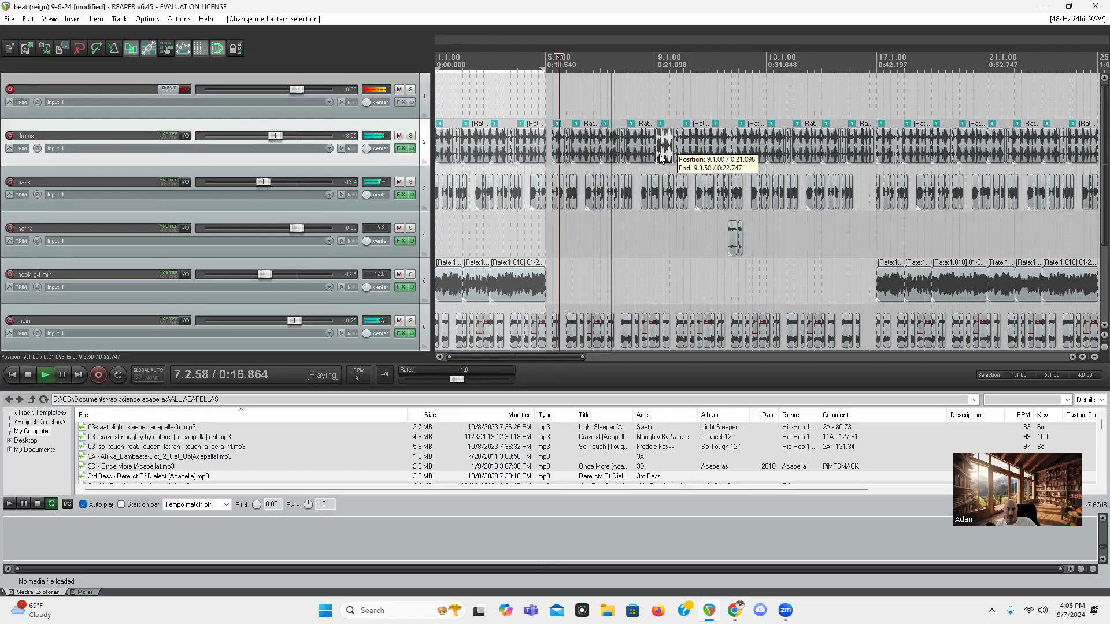
scroll(731, 213, up, 2)
scroll(731, 212, up, 2)
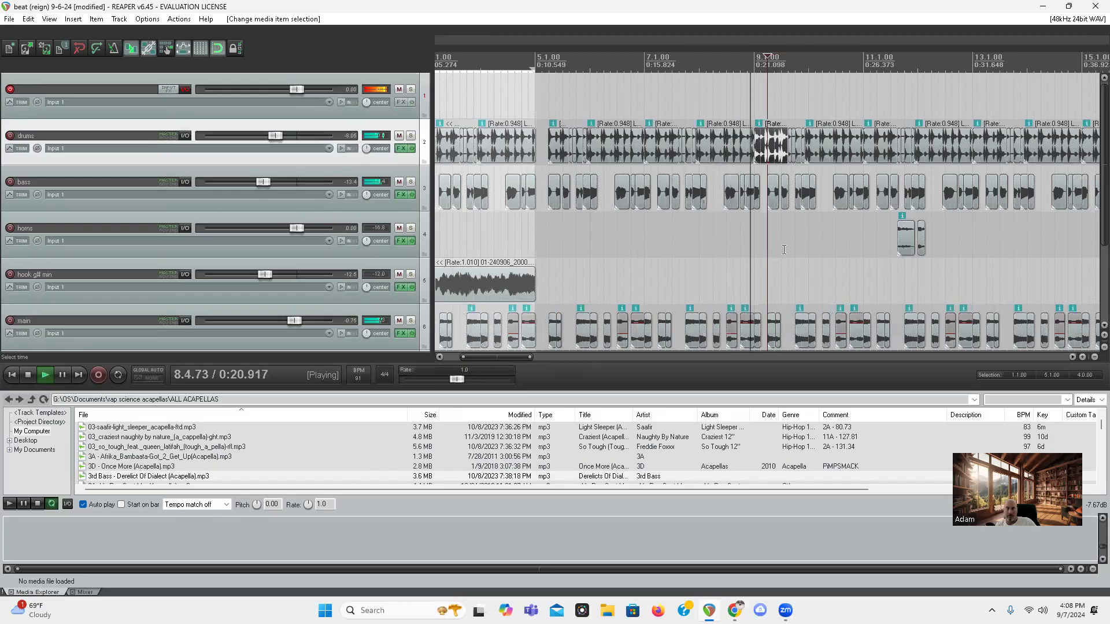
click(829, 155)
scroll(829, 155, up, 1)
scroll(792, 160, up, 2)
key(space)
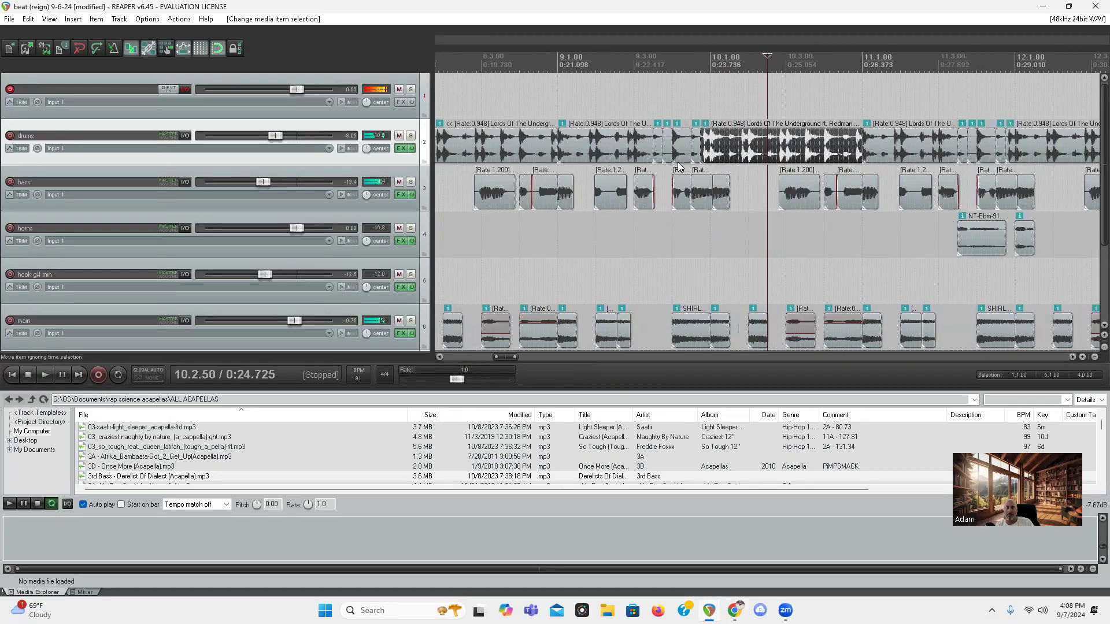
Split the bar 10 drum clip at 10.1.50 and trim the start of its second part to about 10.2.00
click(620, 113)
key(space)
key(space)
click(729, 144)
key(s)
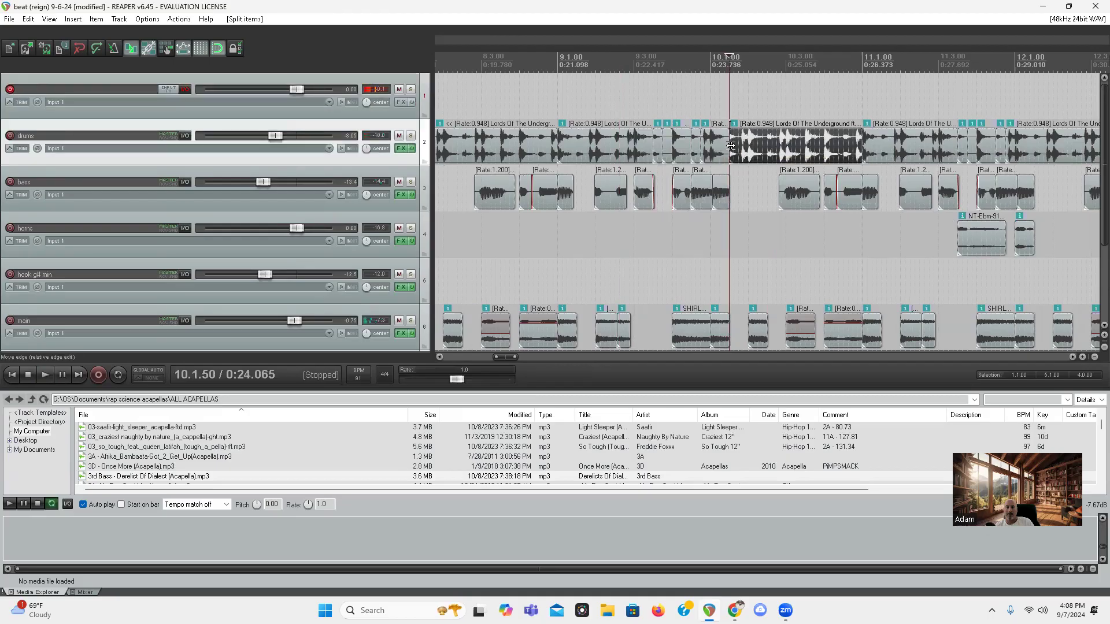
drag(731, 145, 749, 151)
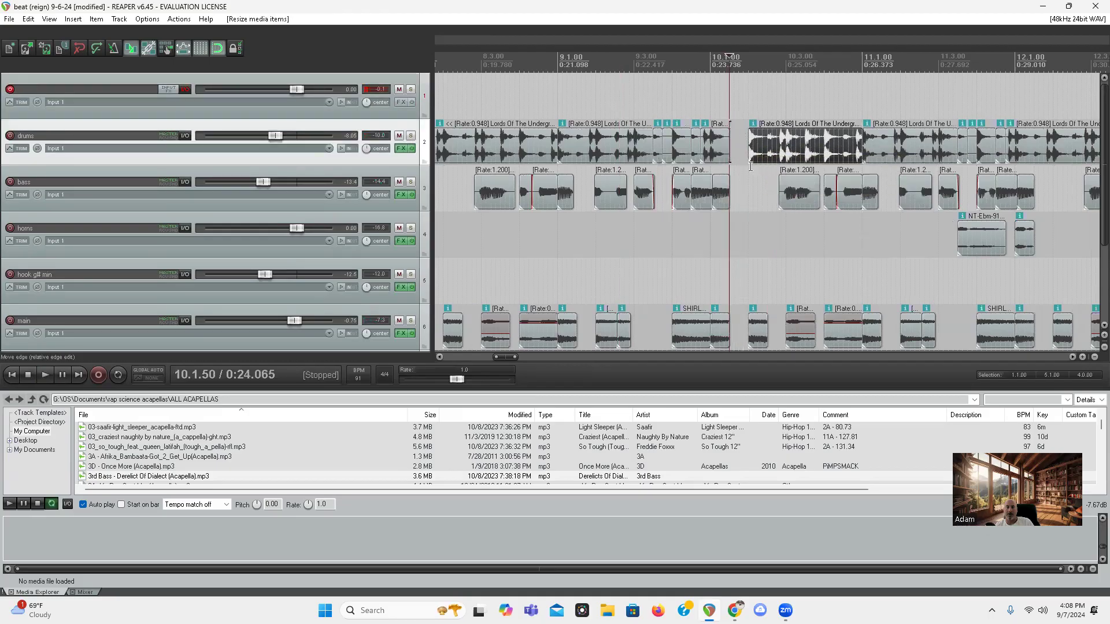
Play from bar 9, split the drum clip at 10.2.50 and trim the start of its second part to about 10.3.00
scroll(647, 289, down, 2)
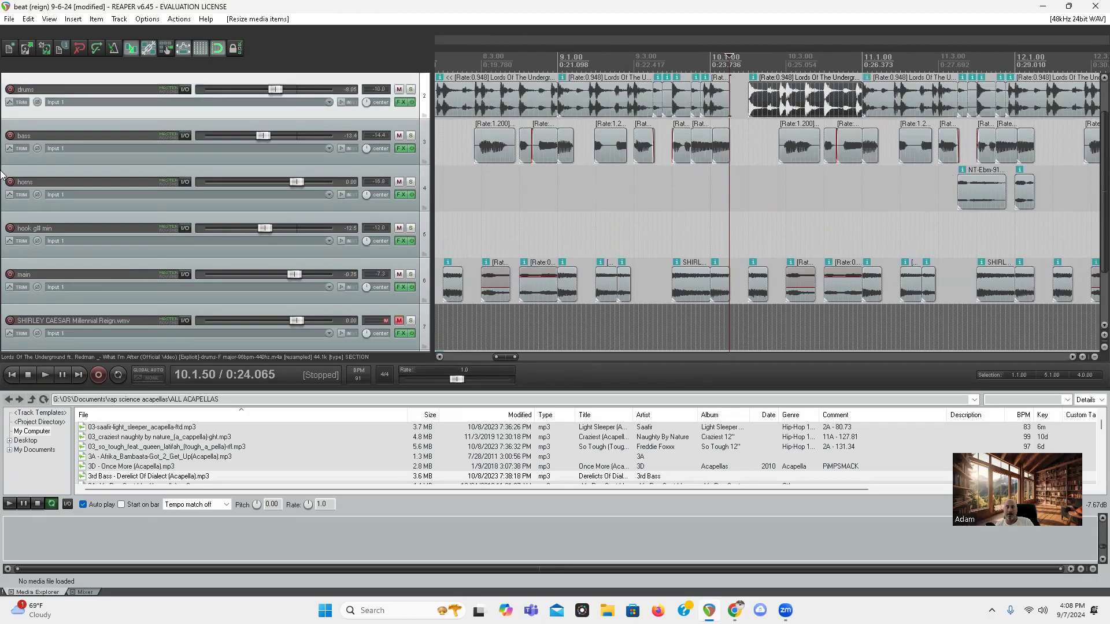
scroll(601, 260, up, 2)
click(611, 248)
key(space)
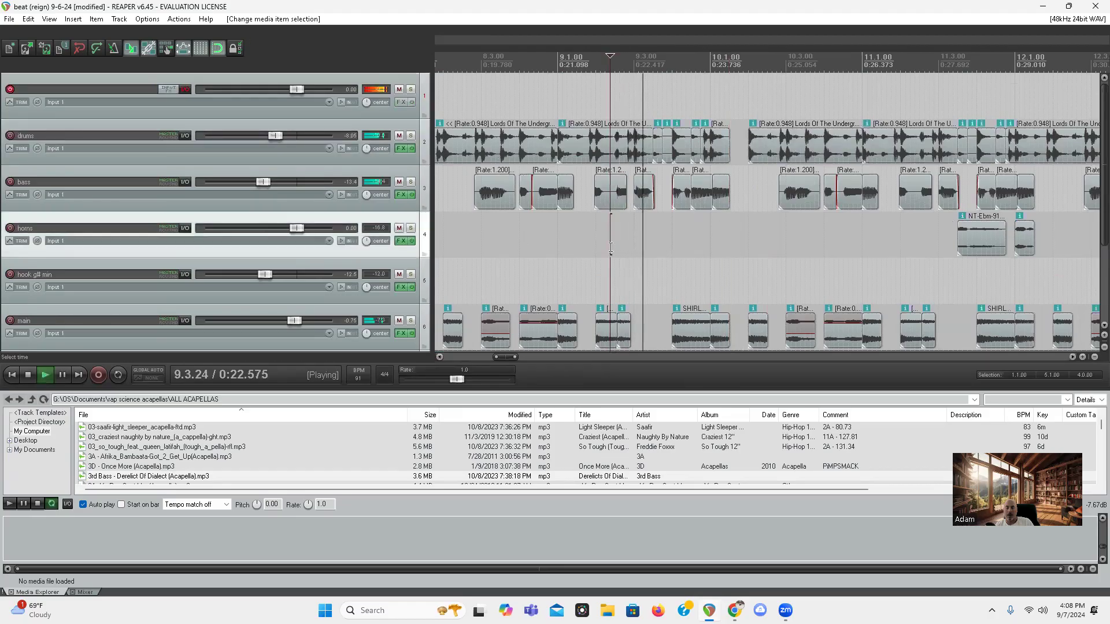
key(space)
click(767, 144)
key(s)
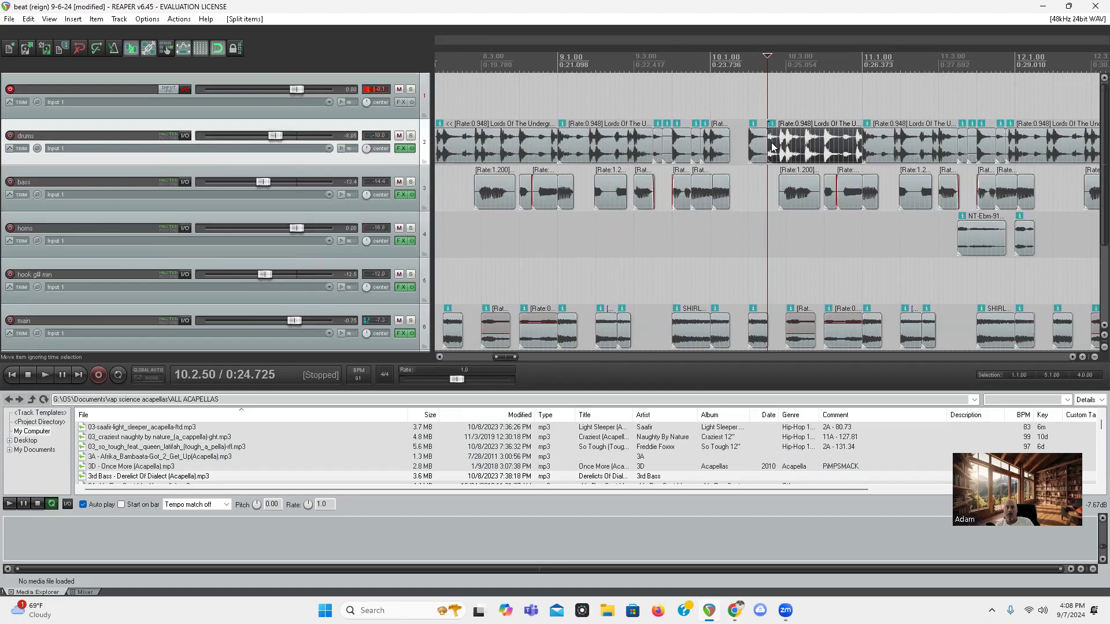
drag(769, 146, 787, 171)
Play the chopped drums in bar 10 from bar 9, from 8.4.25 and from 10.2.75
click(639, 106)
key(space)
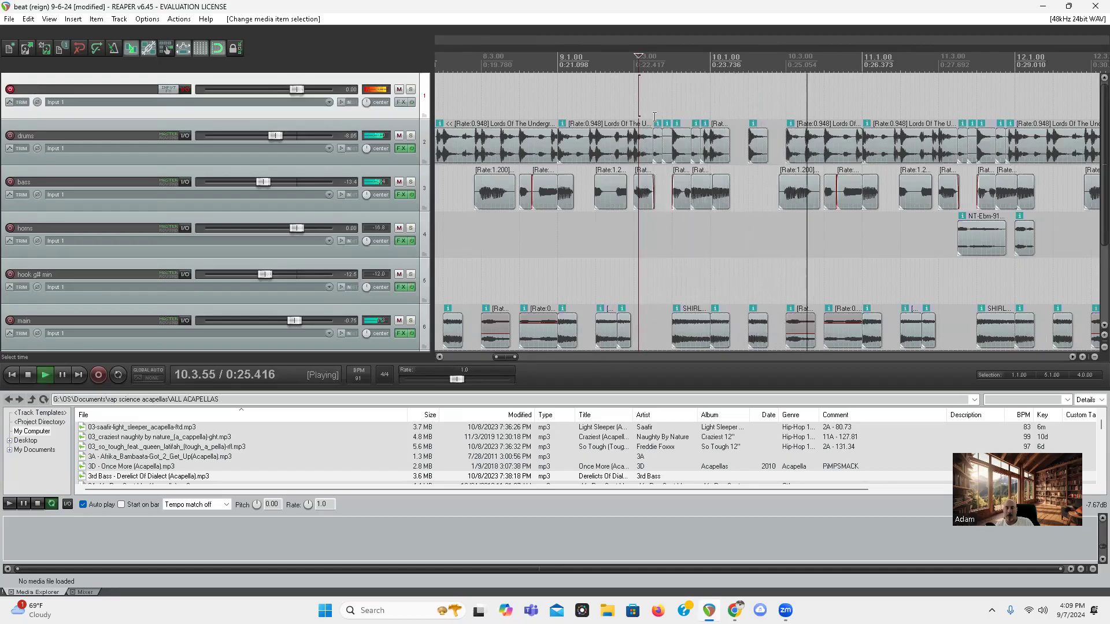
key(space)
click(530, 105)
key(space)
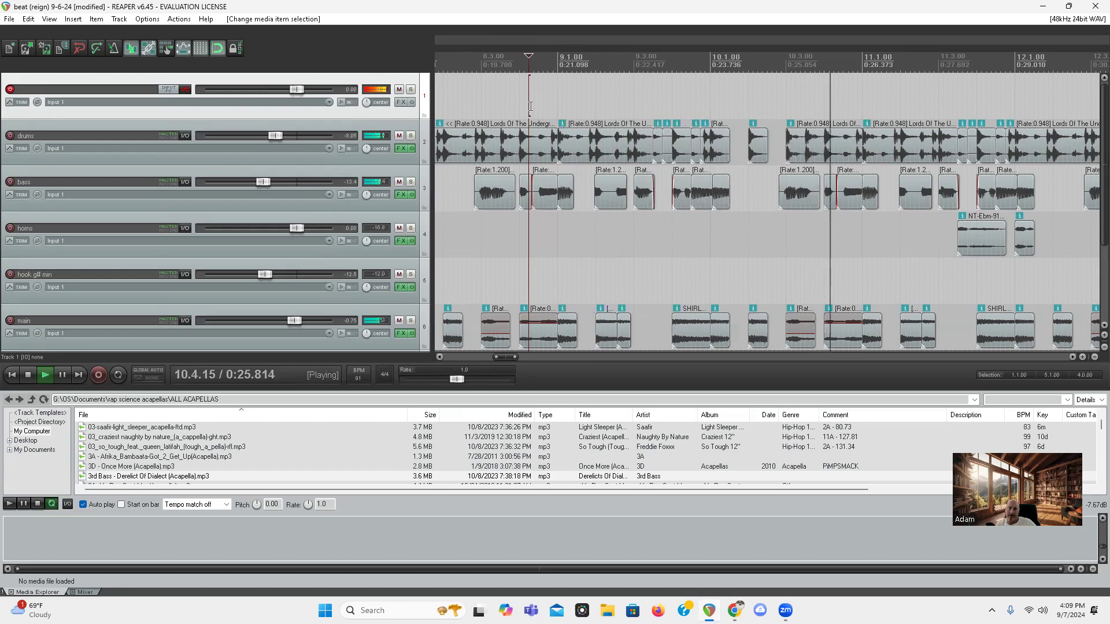
key(space)
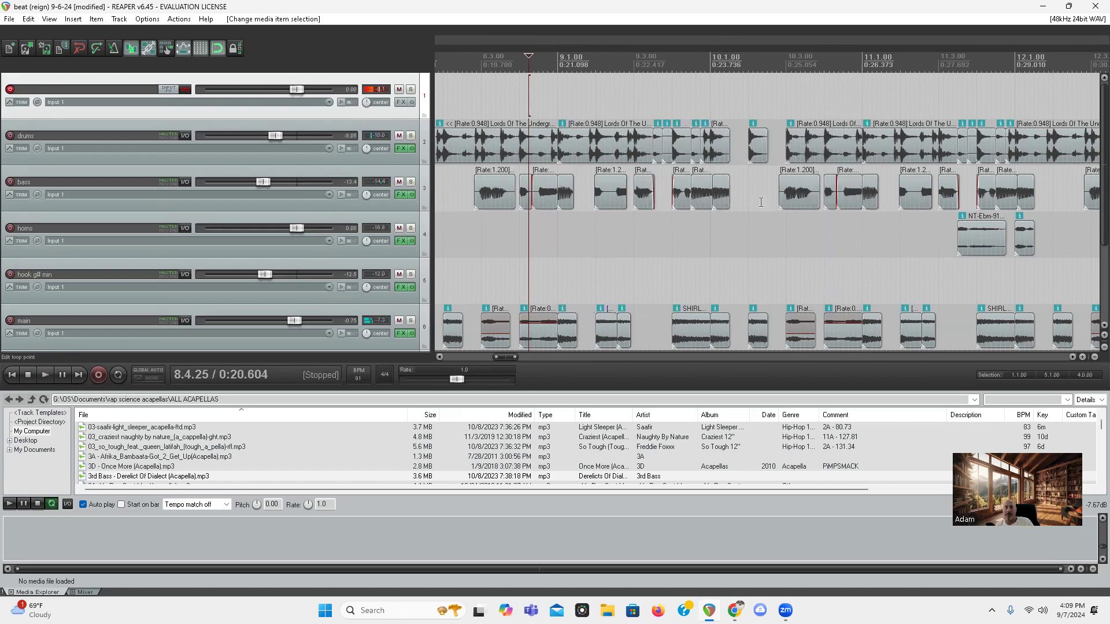
click(775, 236)
key(space)
key(space)
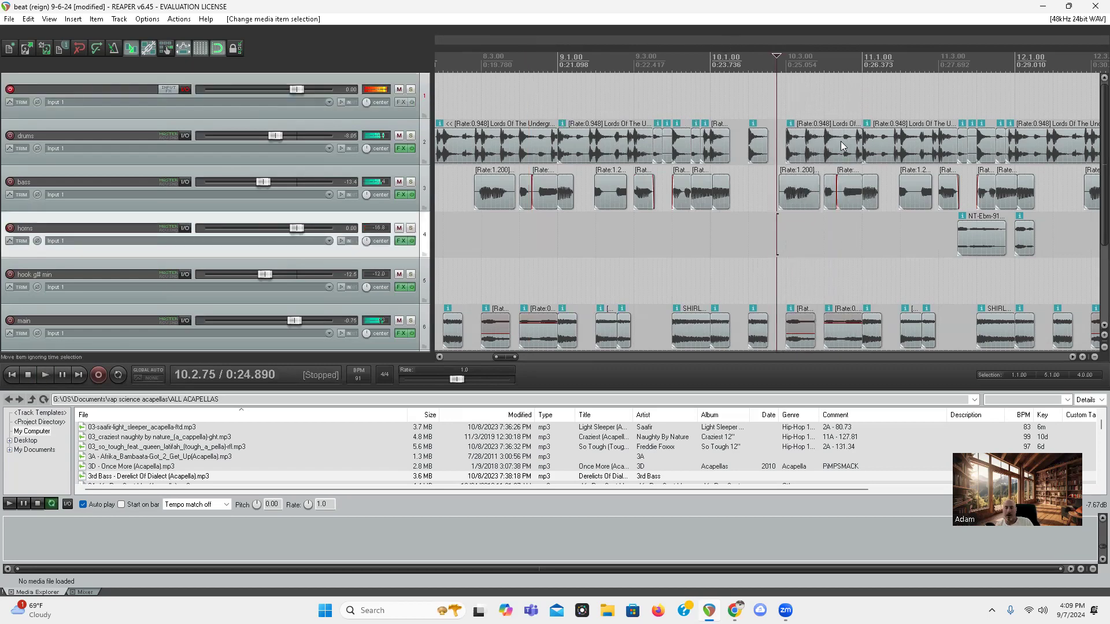
Try cutting out the drum, bass and main-track audio in the last beat of bar 10, up to 11.1.00
click(821, 146)
key(s)
key(Delete)
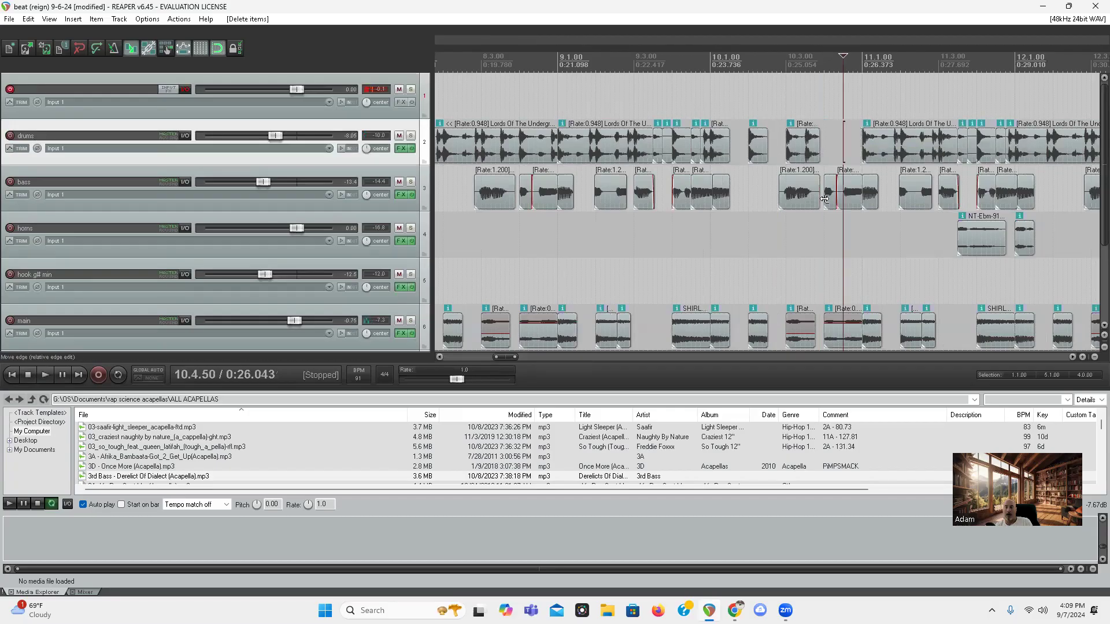
click(837, 190)
key(Delete)
click(848, 339)
key(s)
key(Delete)
Play the bar 10 drop from 8.3.75 and again from 9.3.38
click(510, 103)
key(space)
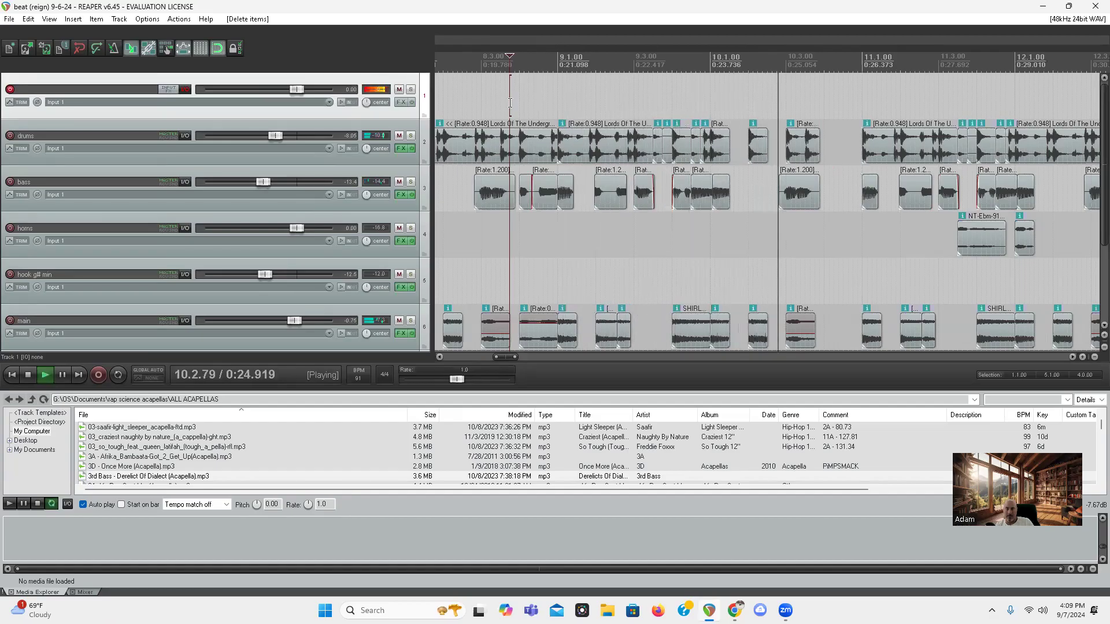
key(space)
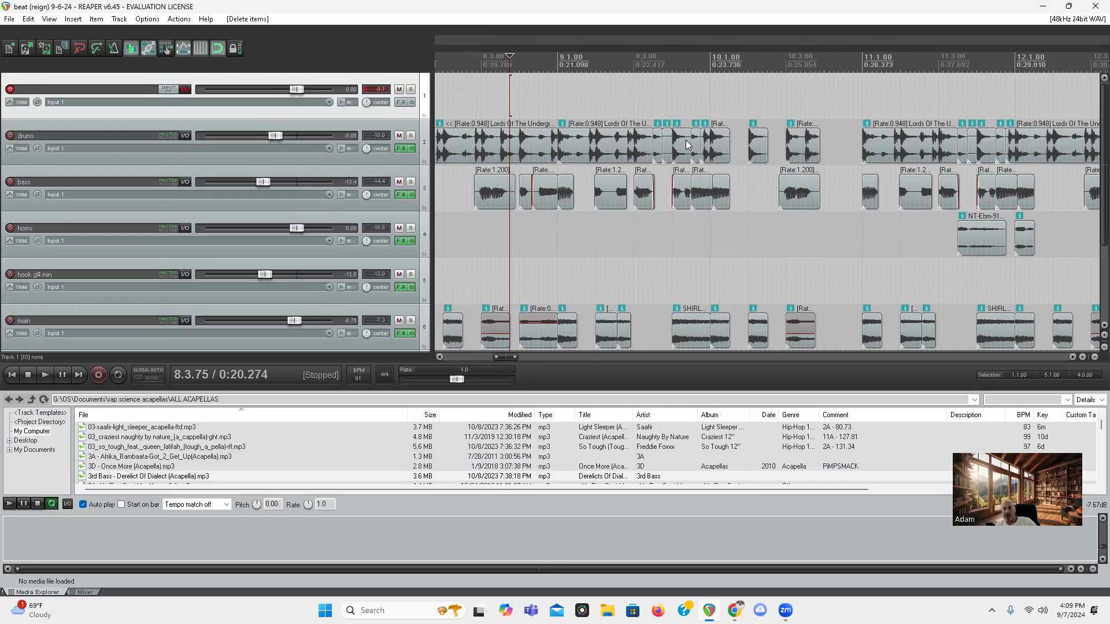
click(649, 97)
key(space)
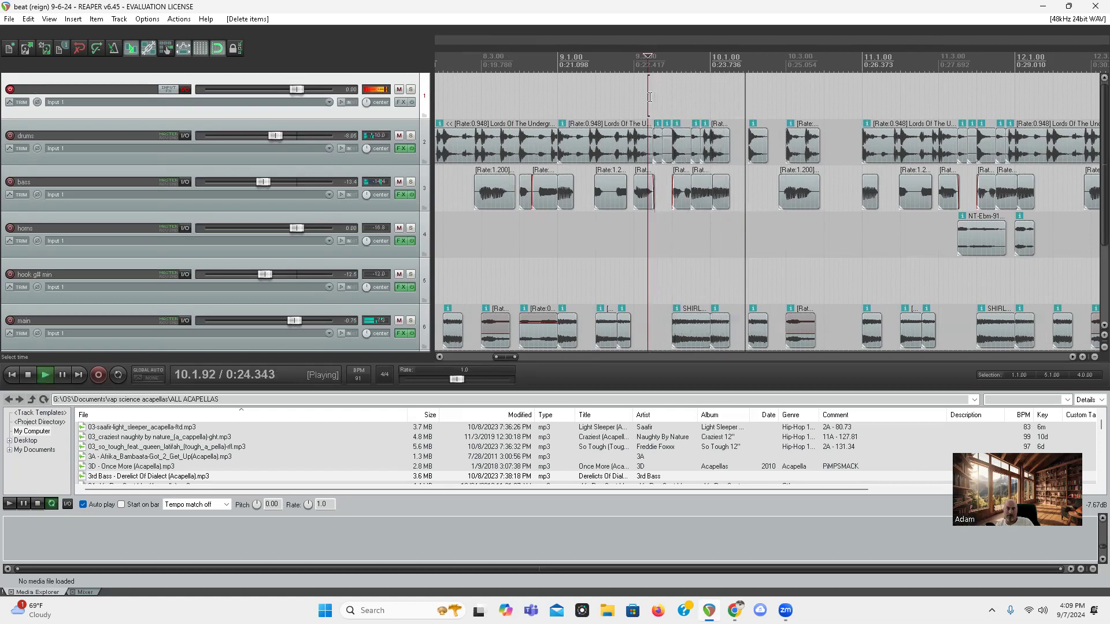
key(space)
Undo the drum split and the drum, bass and main-track deletions at the end of bar 10
key(ctrl+z)
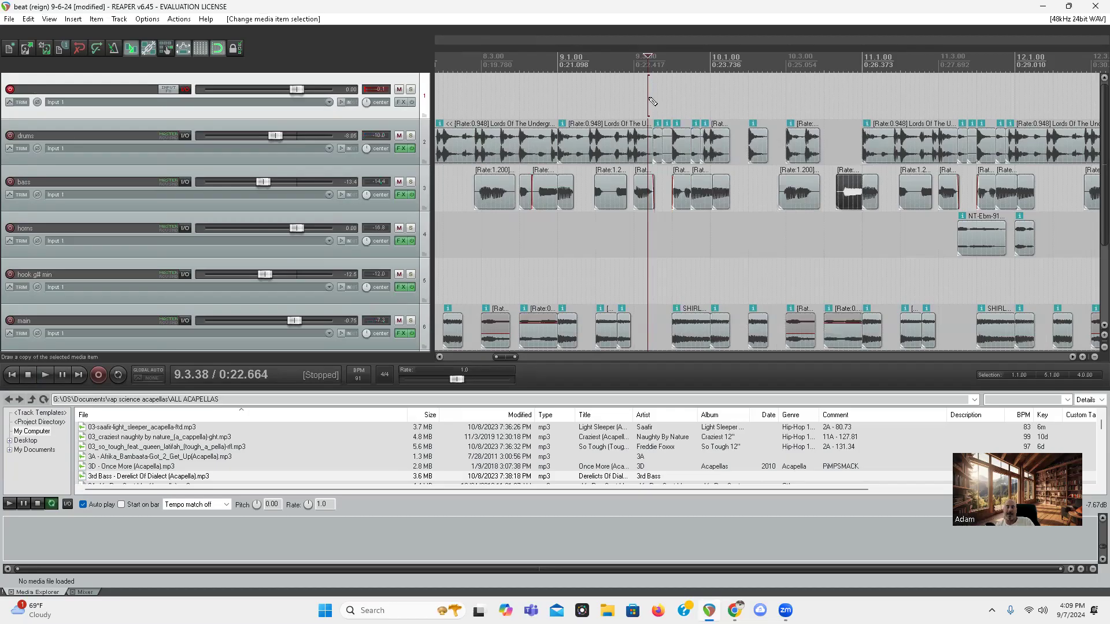
key(Delete)
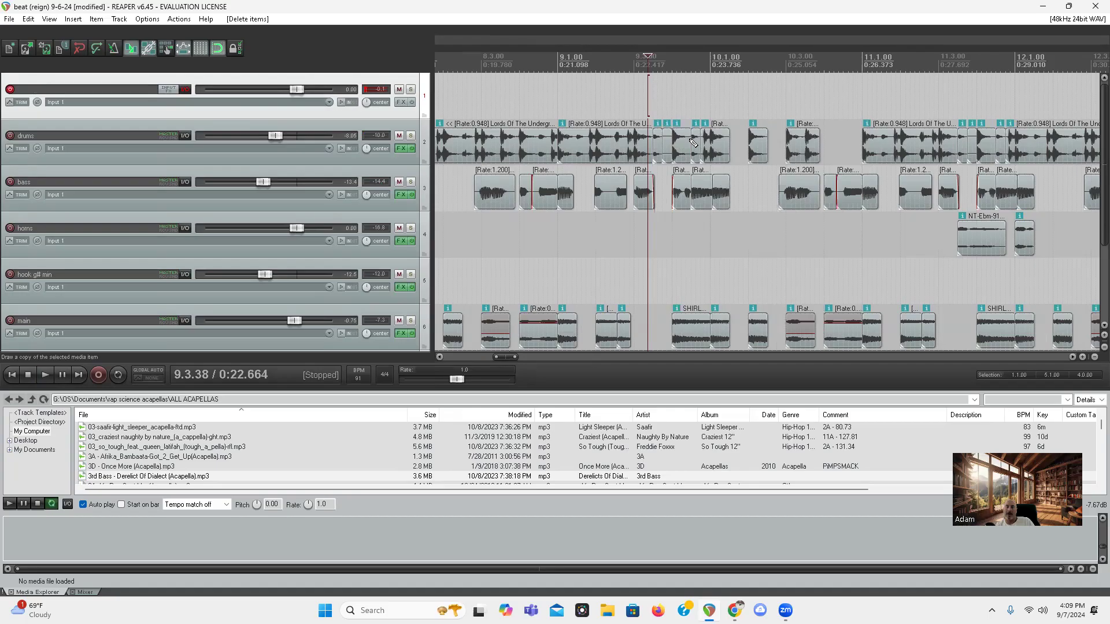
key(ctrl+z)
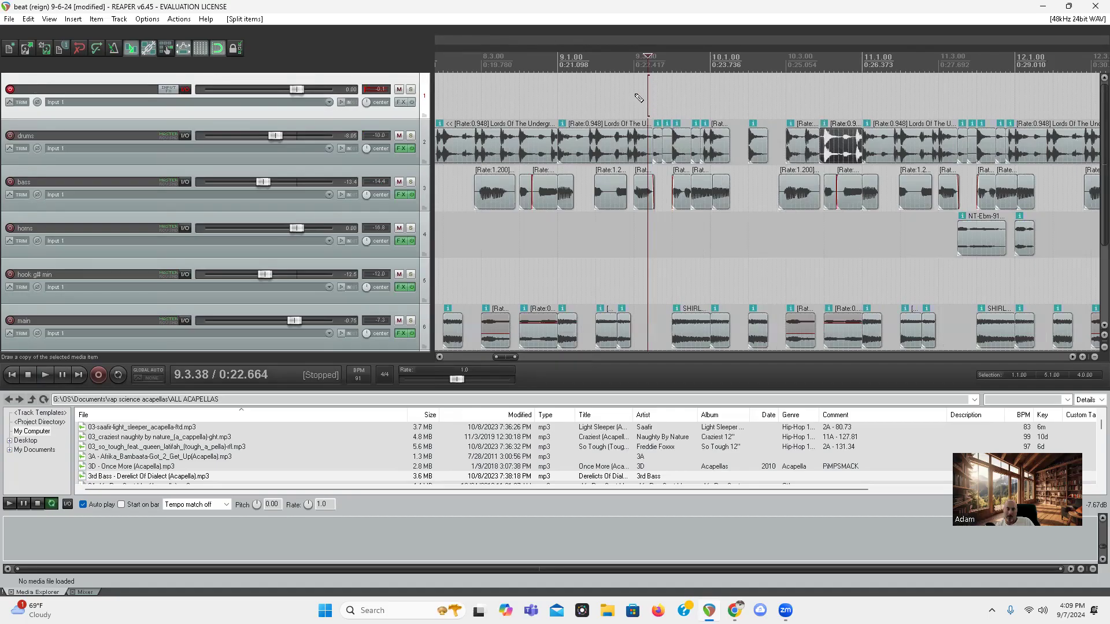
key(ctrl+z)
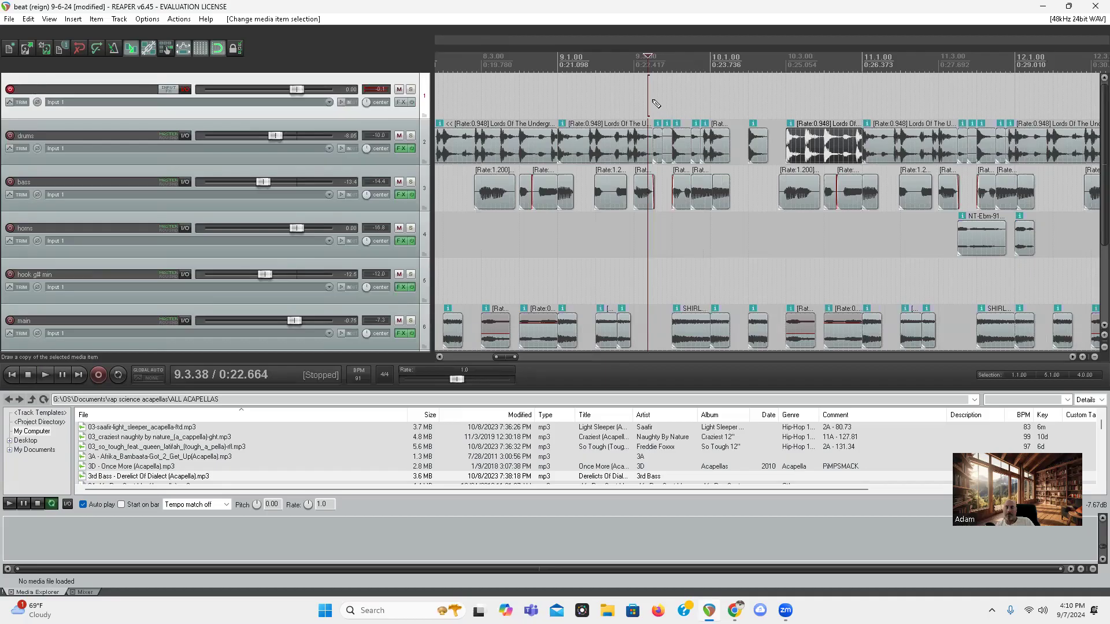
Play from 9.3.50 to hear where the drop before bar 11 should begin
click(654, 94)
key(space)
key(space)
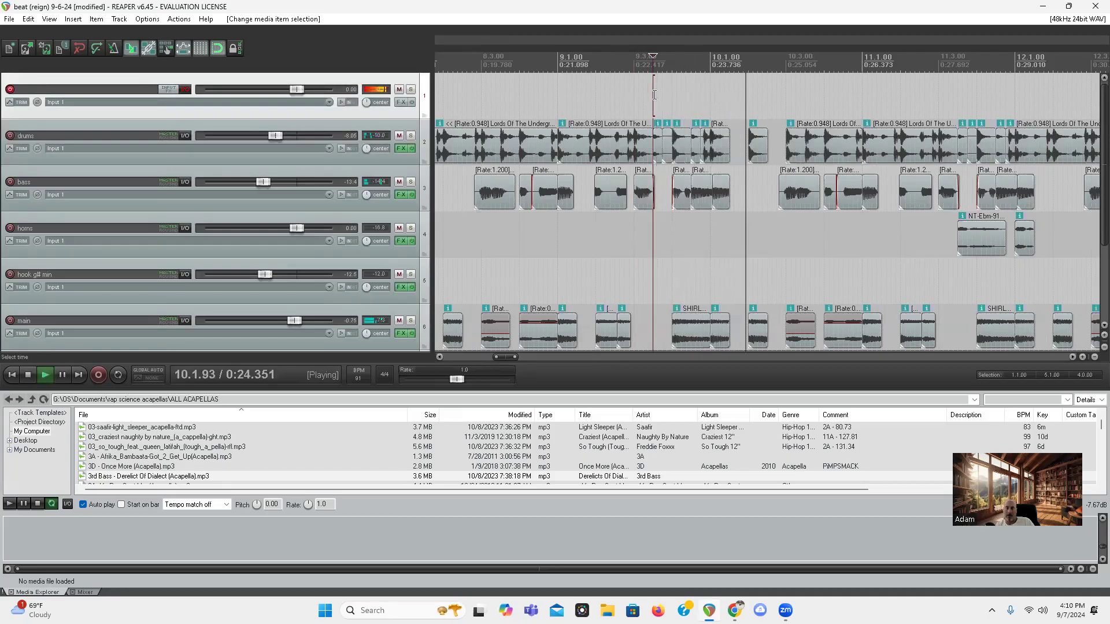
key(space)
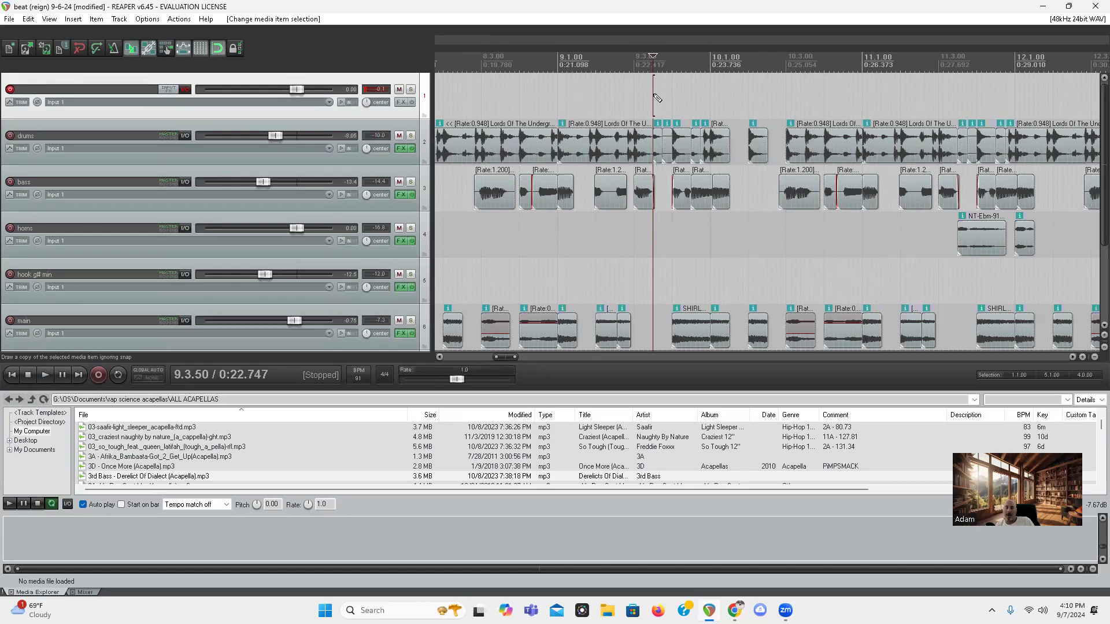
Trim the drum clip's end to about 10.4.25 and the main clip's to about 10.4.50, and delete the bass clip just before 11.1.00
drag(859, 144, 837, 144)
click(848, 192)
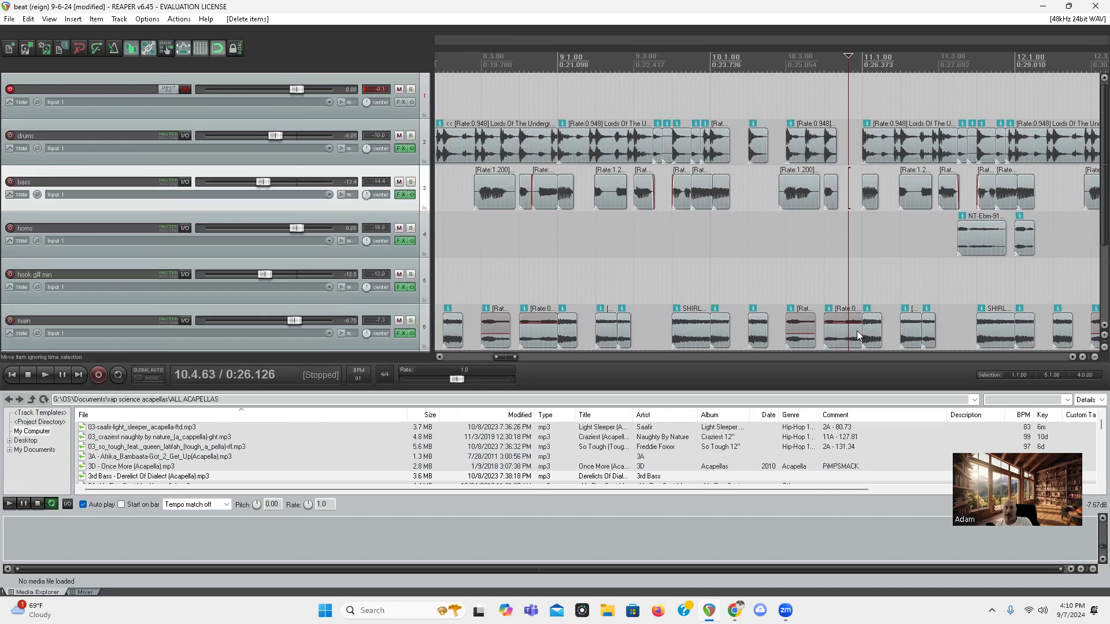
drag(857, 330, 844, 331)
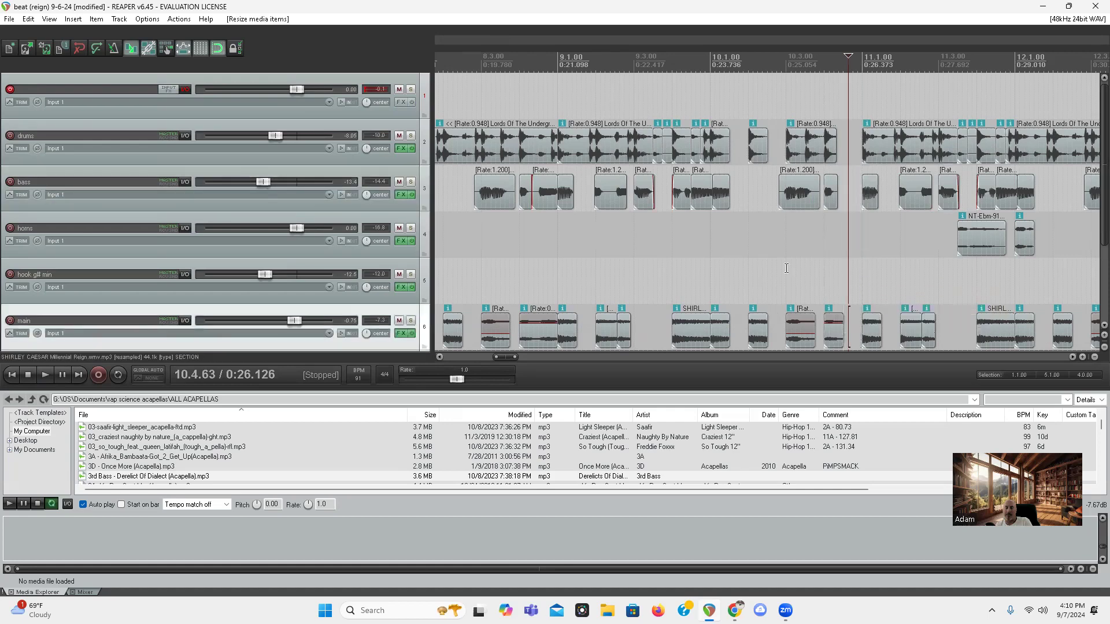
Replay from 9.3.50 to check the trimmed drums, bass and main track before bar 11
click(654, 81)
key(space)
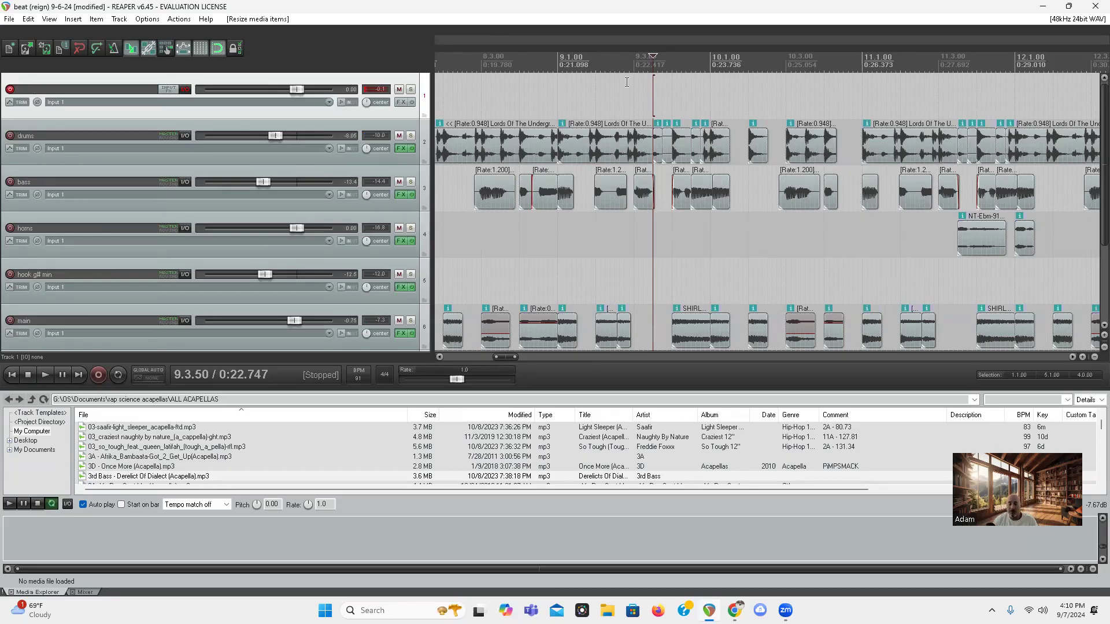
key(space)
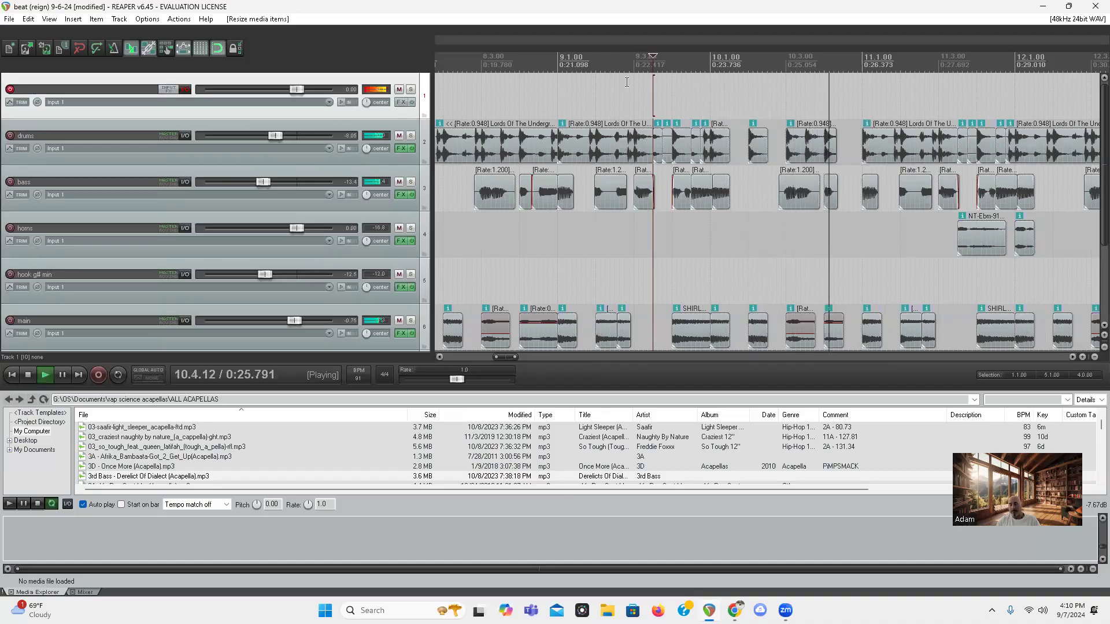
key(space)
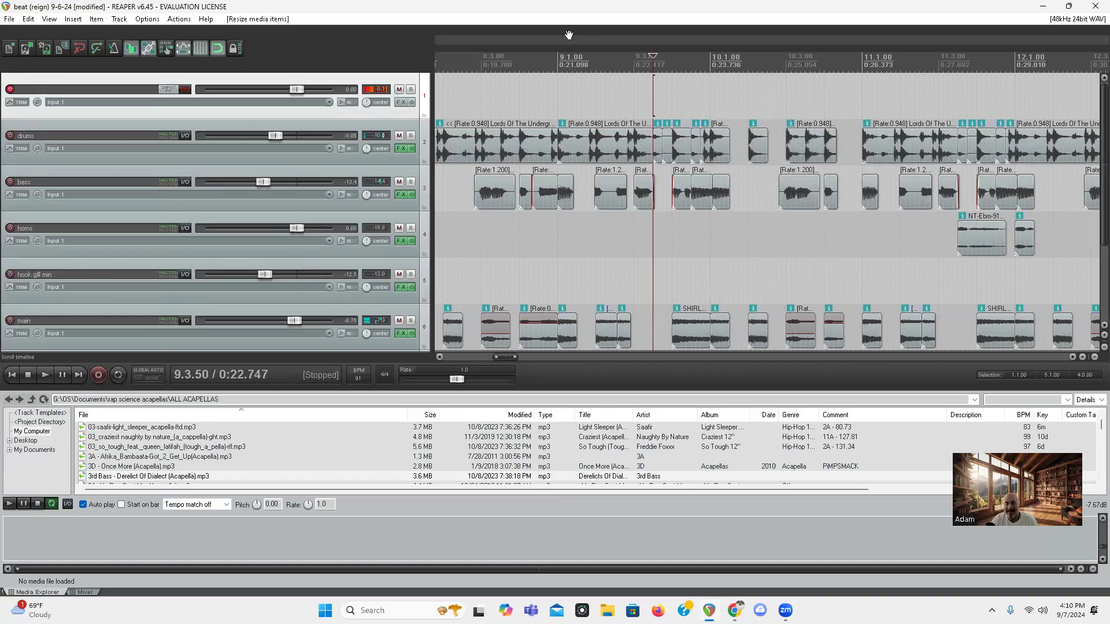
Split the bar 10 drum clip at 10.3.50, trim the second piece to start at 10.4.00, and check it from 9.2.13
click(805, 145)
key(s)
drag(808, 144, 824, 145)
click(600, 100)
key(space)
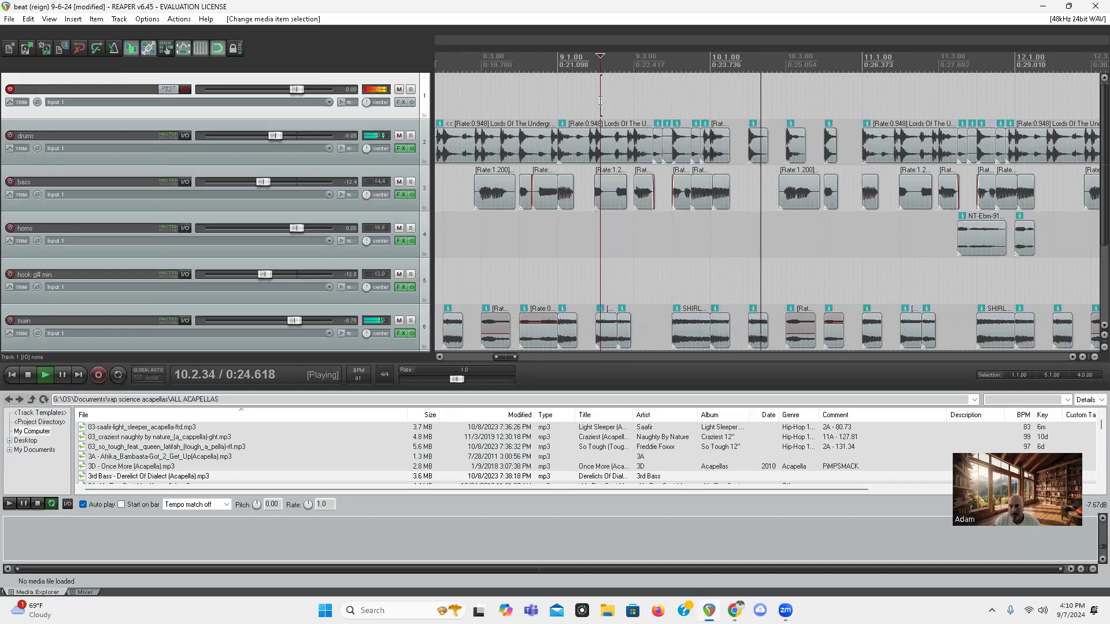
key(space)
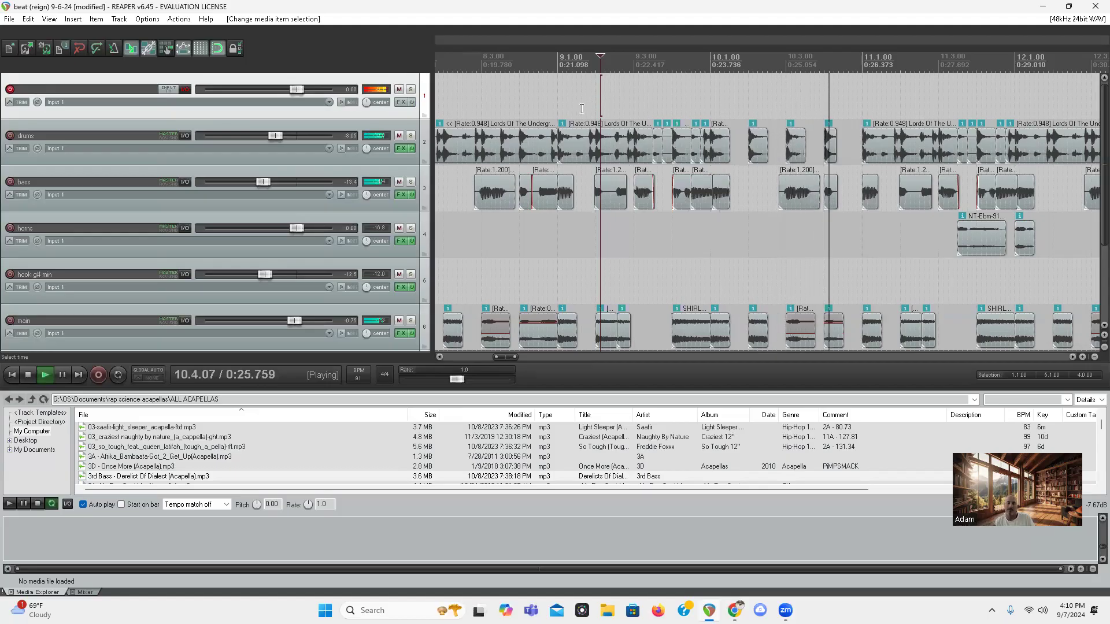
key(space)
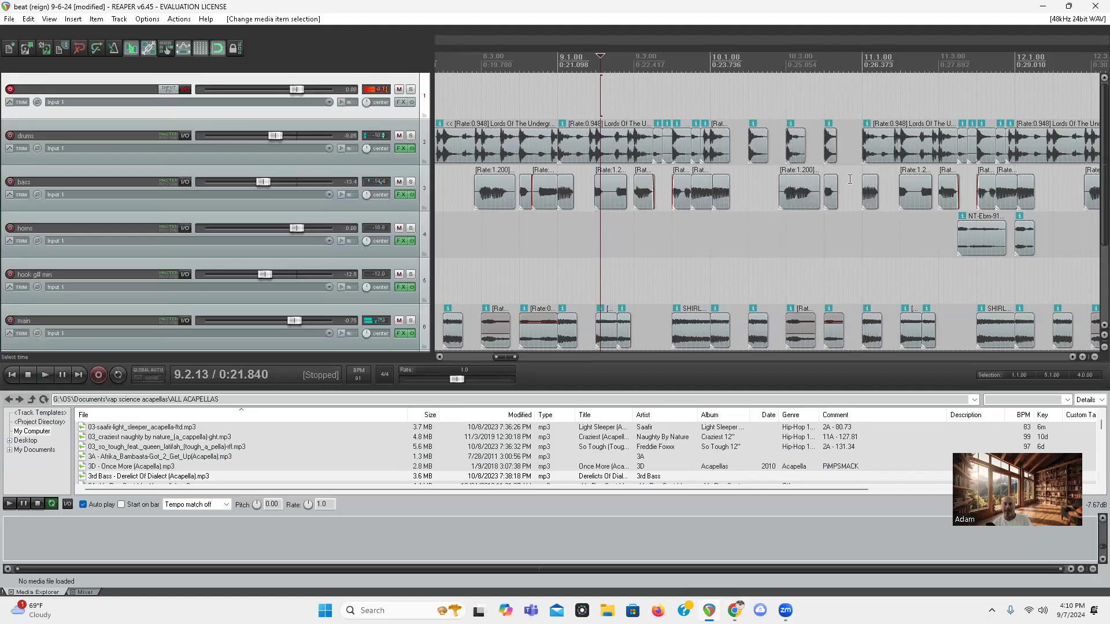
Extend the end of the drum clip at 10.4.00 to bar 11 and replay the lead-in to bar 11
drag(837, 156, 863, 178)
click(642, 103)
key(space)
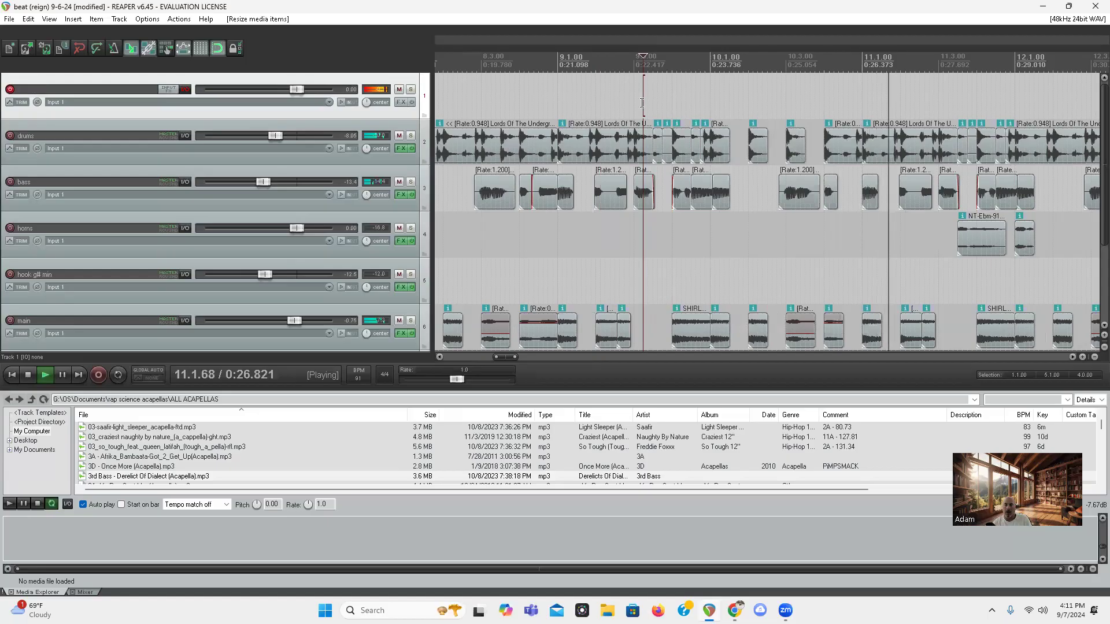
key(space)
click(700, 116)
key(space)
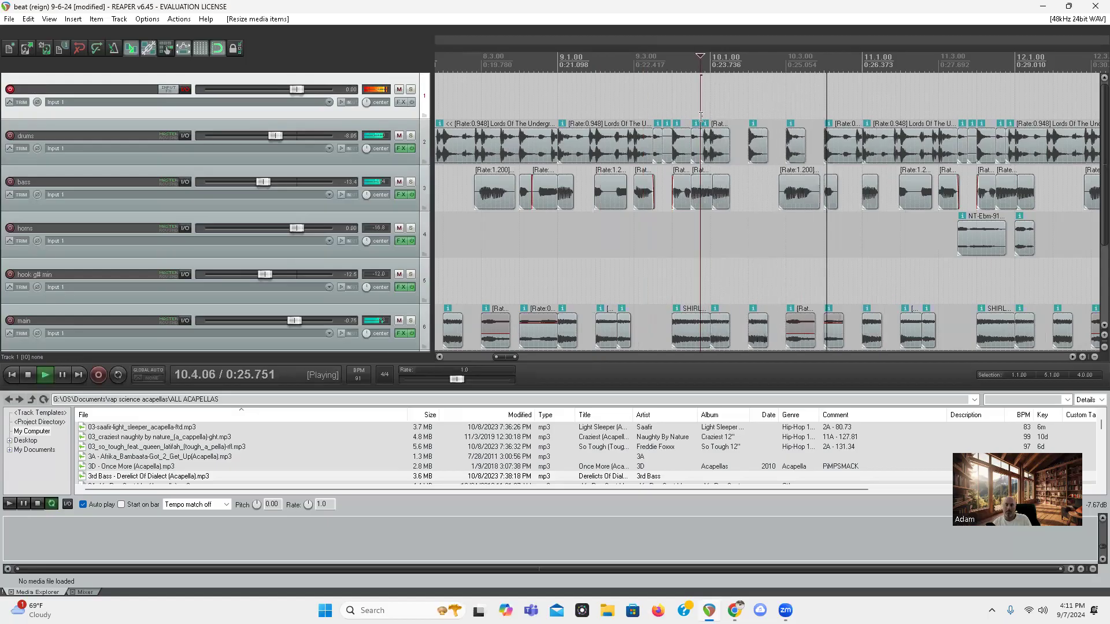
key(space)
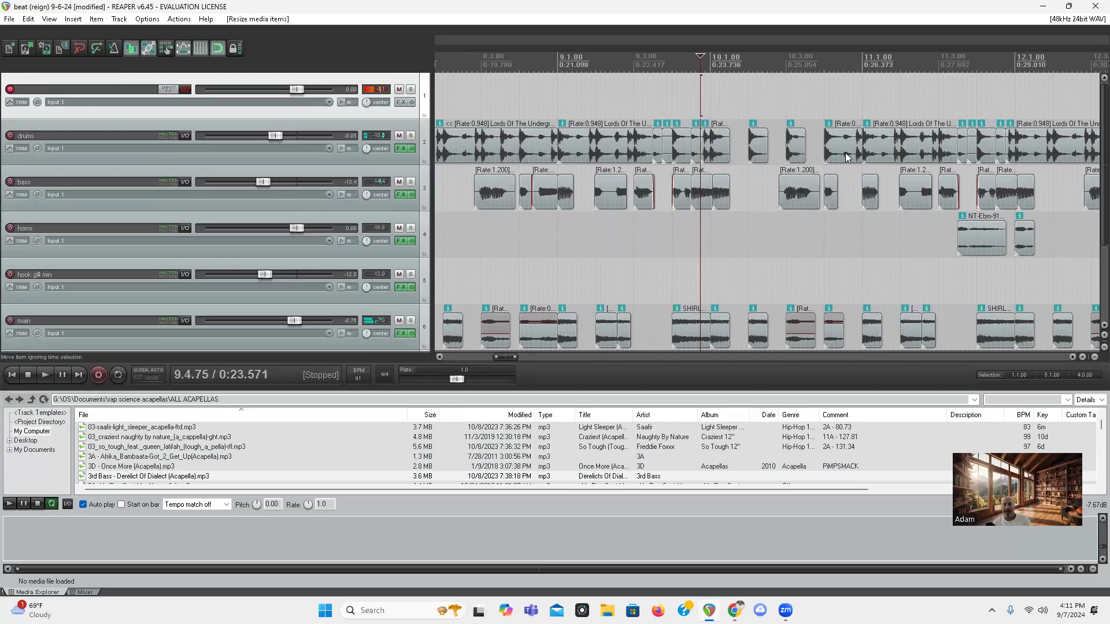
Extend the last bar 10 drum clip back to 10.3.50, open a gap in it from 10.4.00 to 10.4.50, and check from 9.4.13
drag(826, 147, 806, 167)
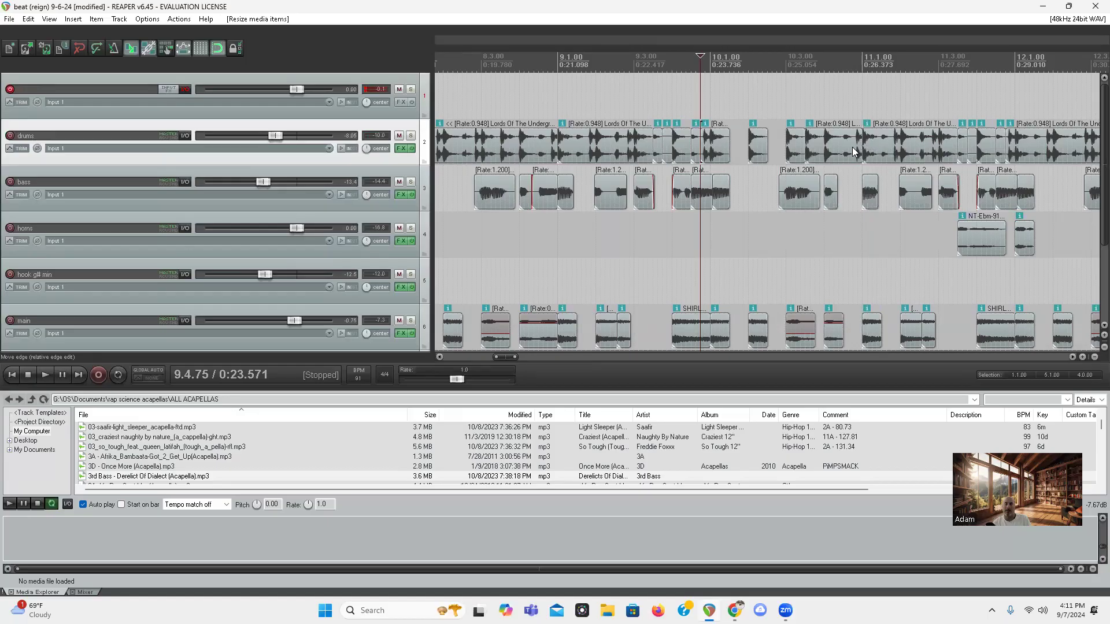
click(824, 152)
key(s)
drag(827, 144, 843, 147)
click(654, 103)
click(678, 101)
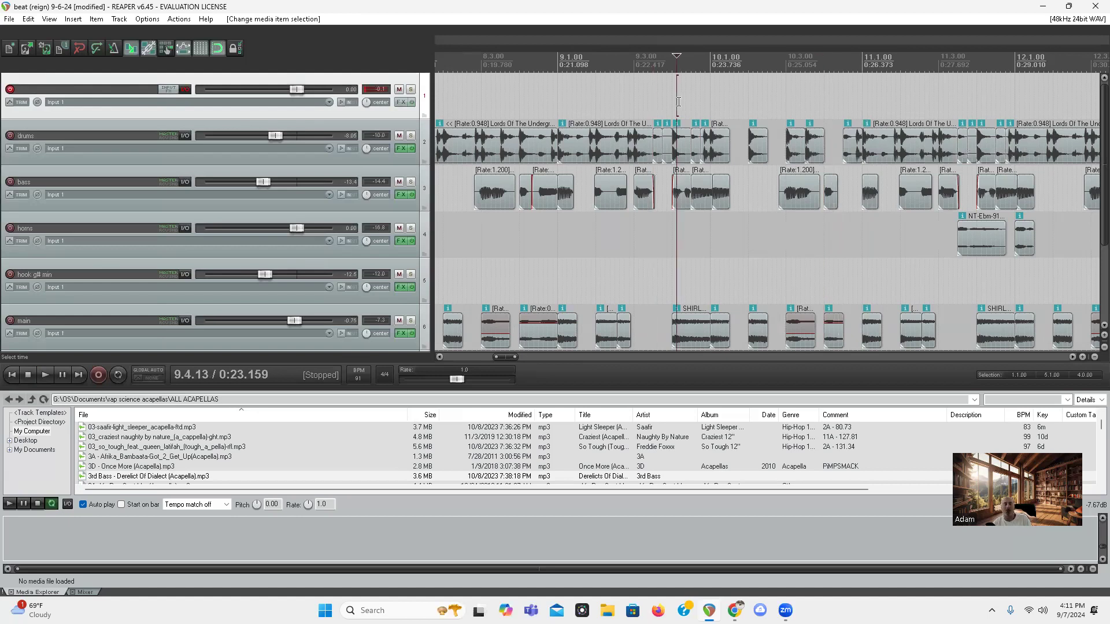
key(space)
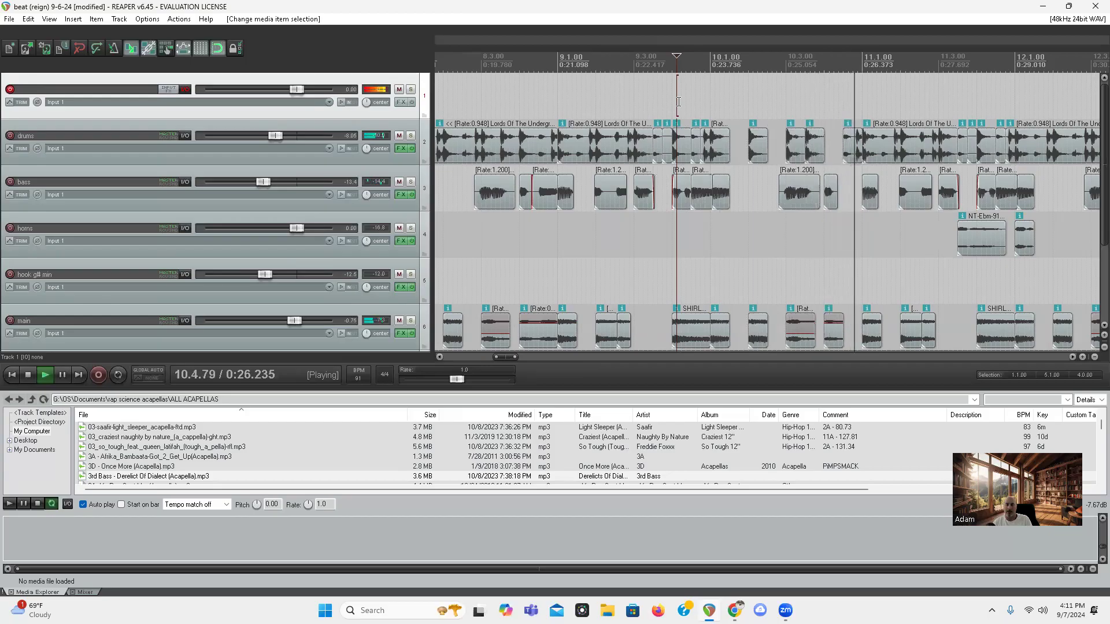
key(space)
Delete the bass and main-track clips at 10.4.00 and replay from 9.4.13 to check the drop
click(830, 197)
key(Delete)
click(833, 330)
key(Delete)
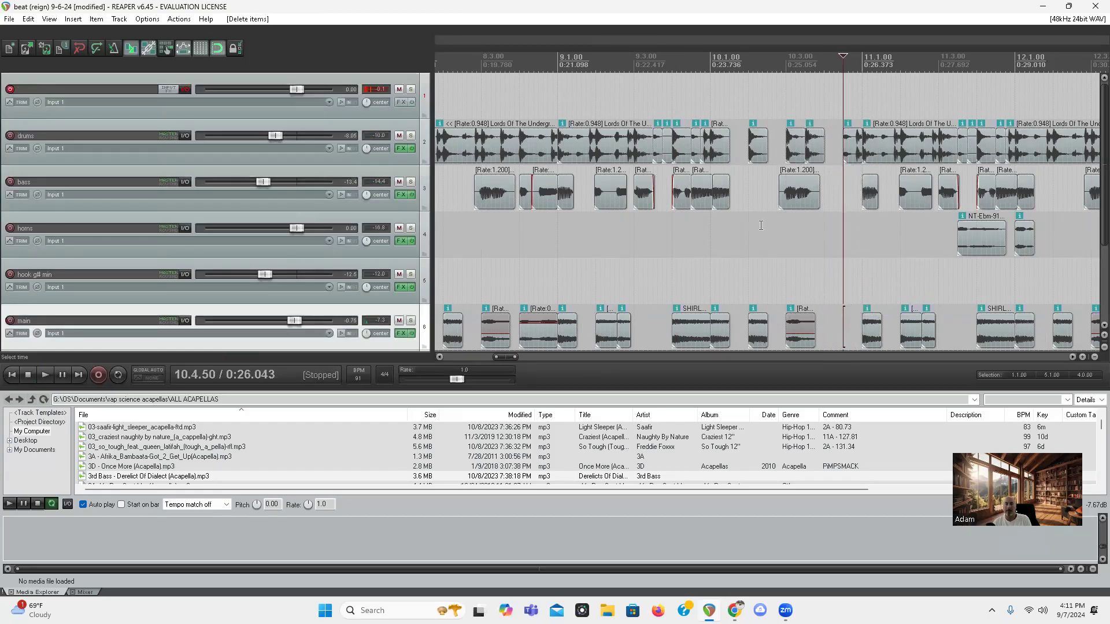
click(678, 106)
key(space)
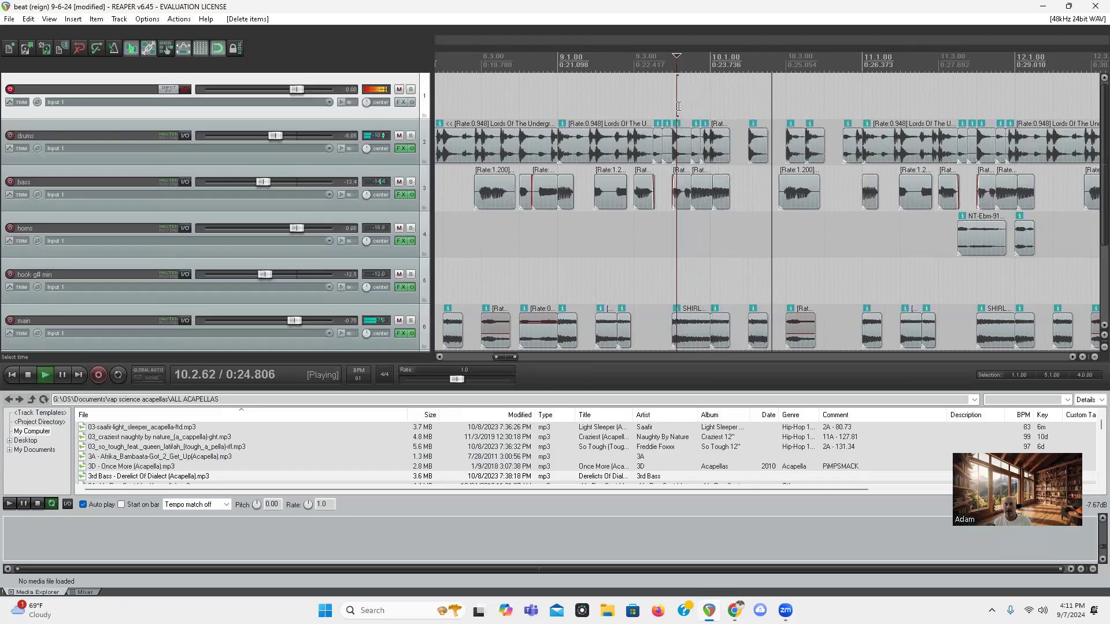
key(space)
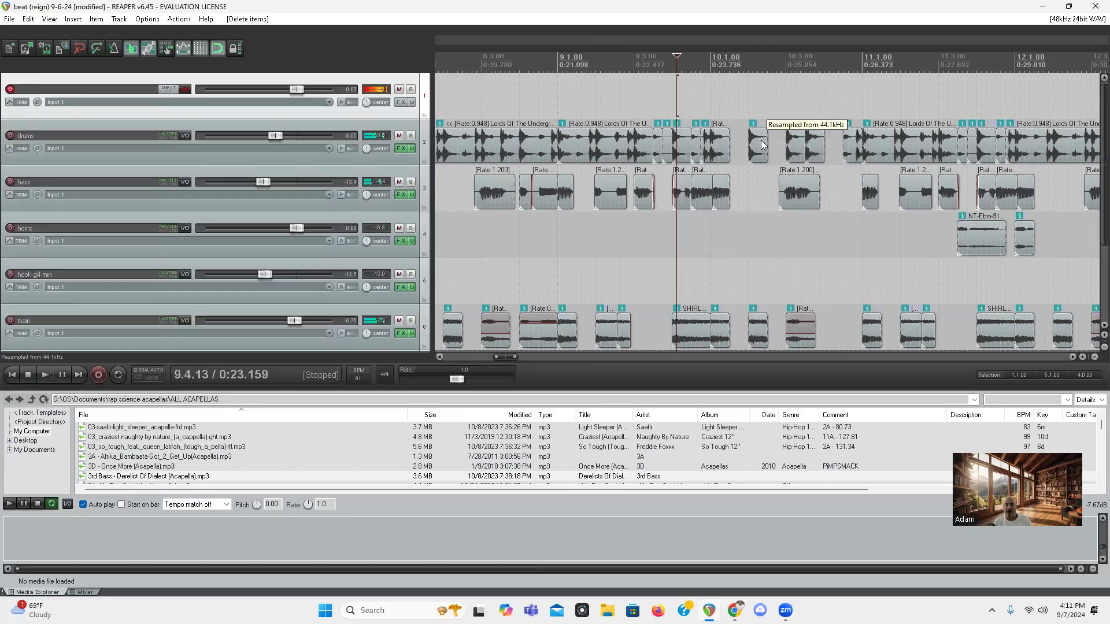
Trim the start of the drum pickup before bar 11 to 10.4.75 and play from 9.3.50 through bar 12
drag(845, 152, 853, 151)
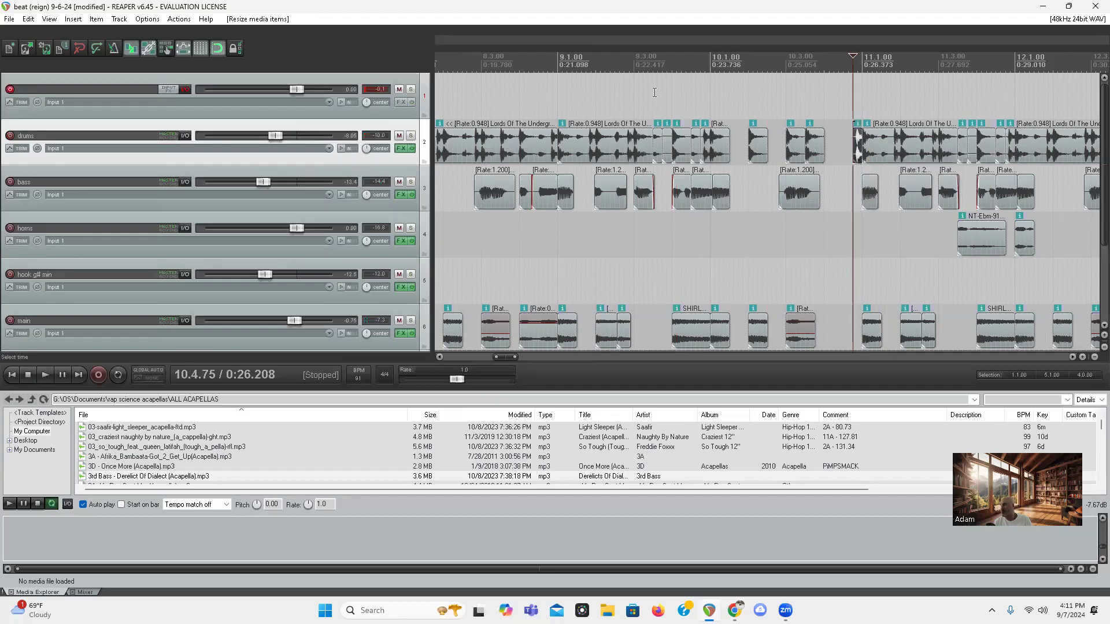
click(654, 92)
key(space)
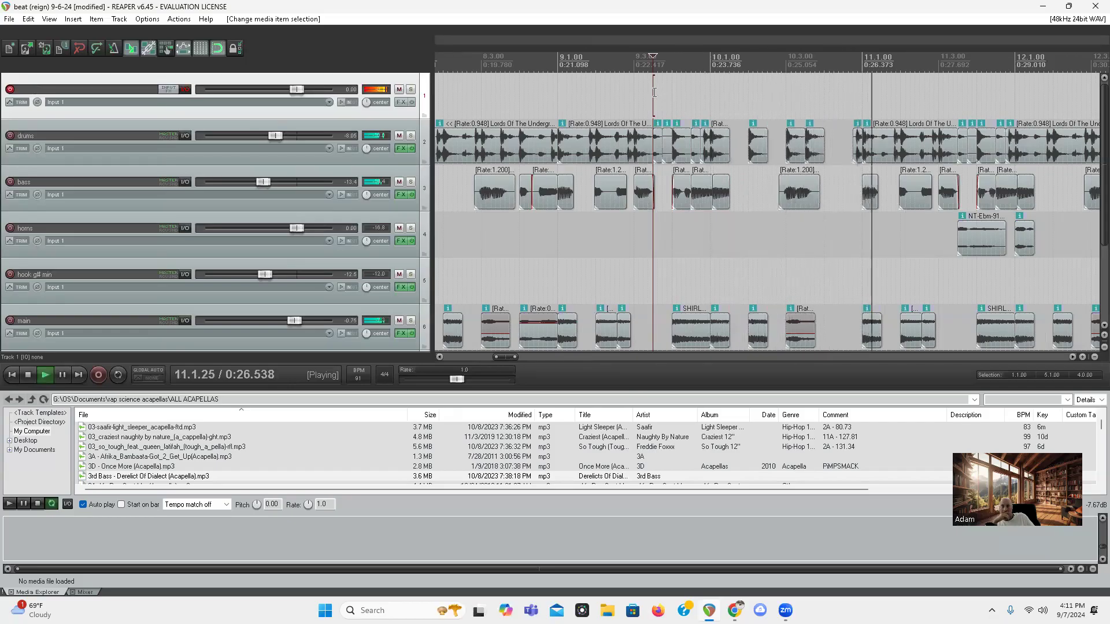
key(space)
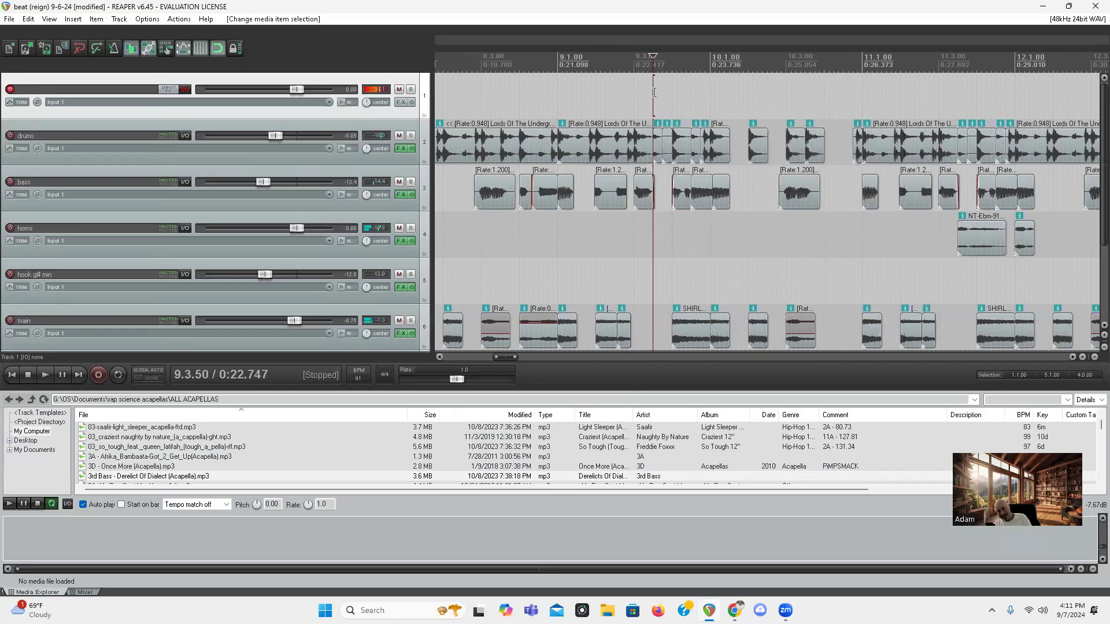
key(space)
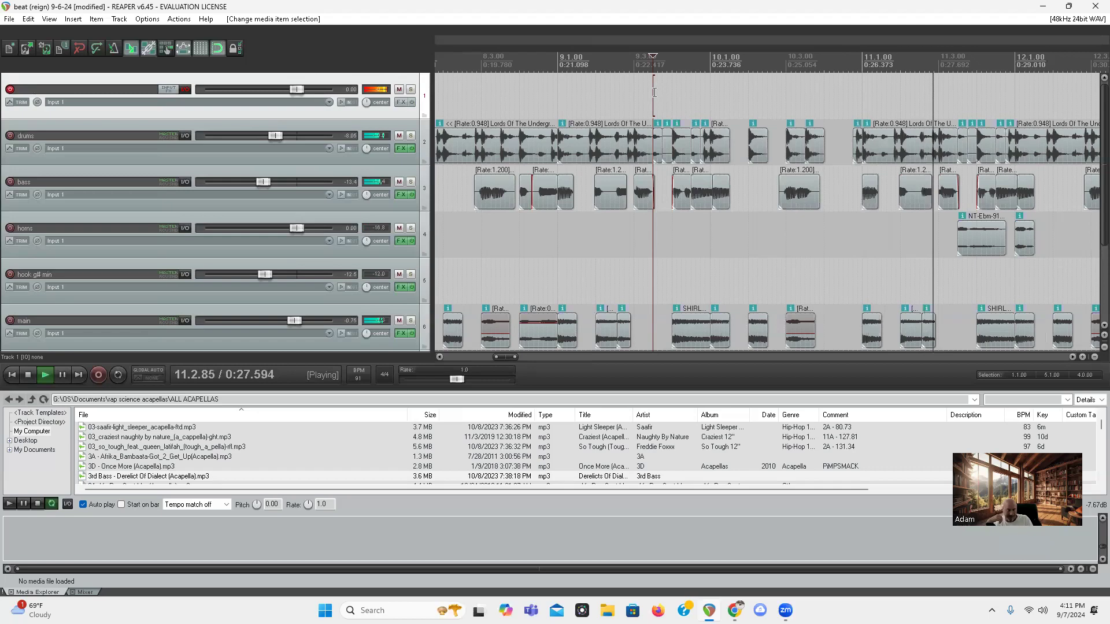
scroll(653, 200, down, 4)
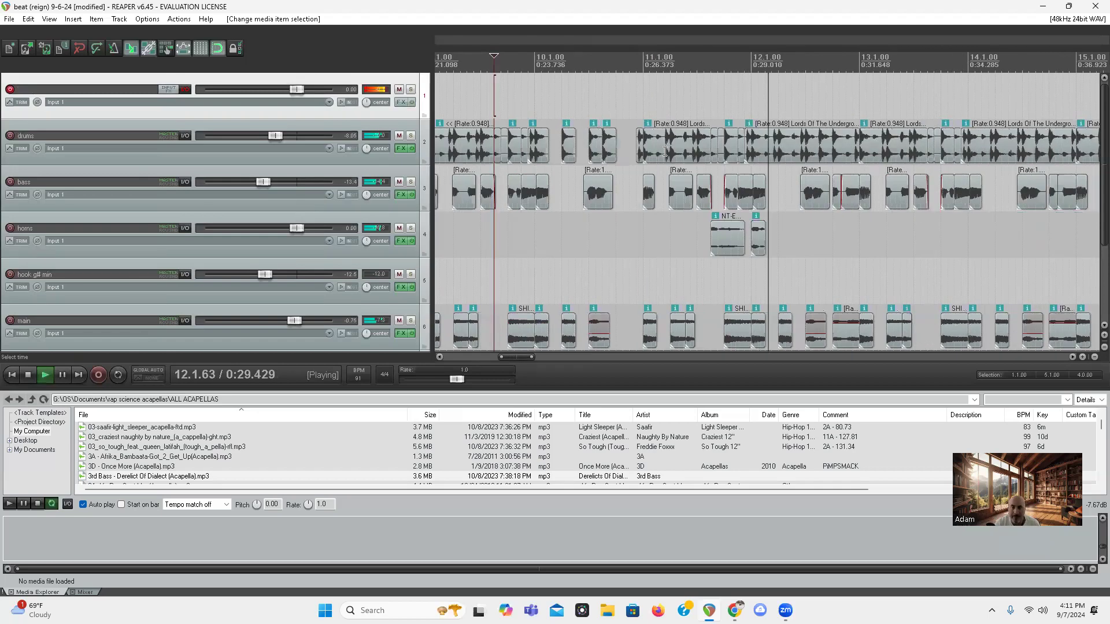
scroll(643, 203, down, 1)
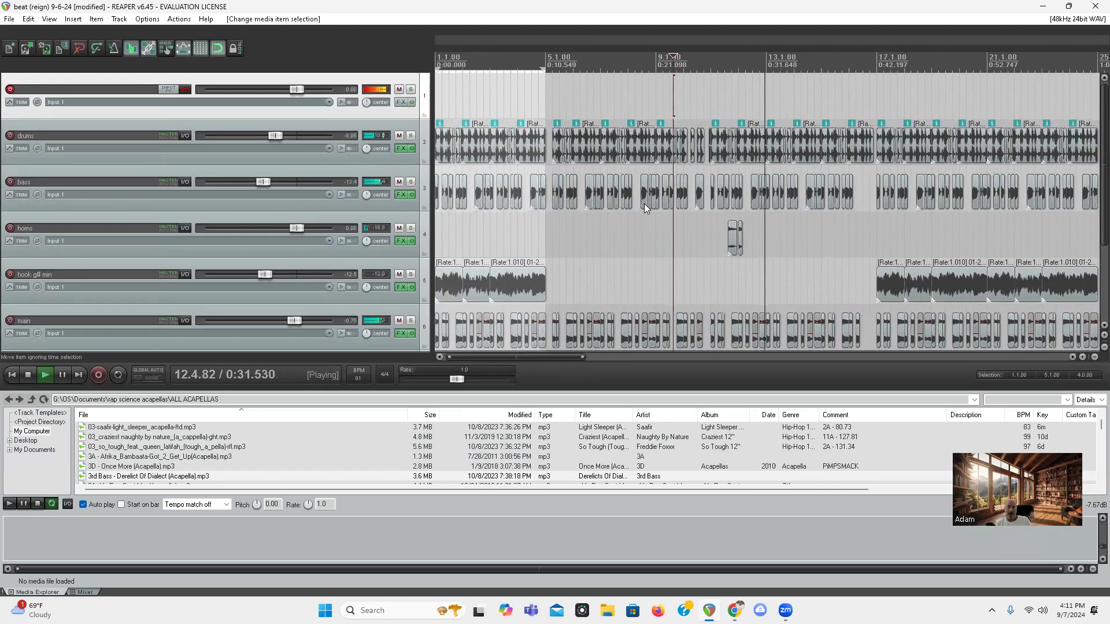
key(space)
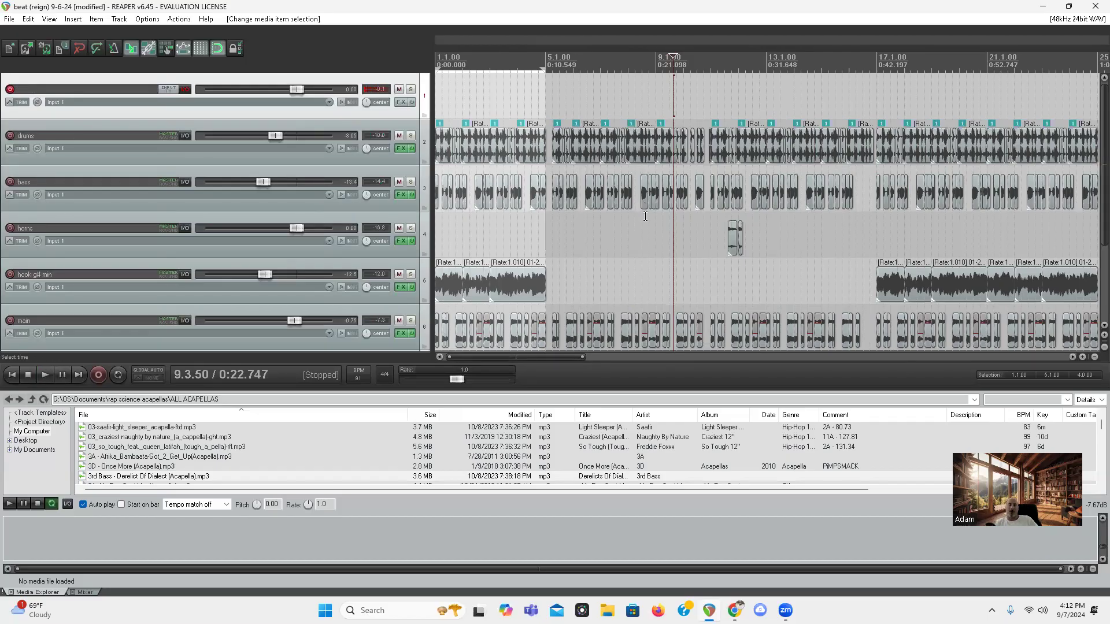
scroll(642, 217, up, 2)
scroll(642, 223, down, 1)
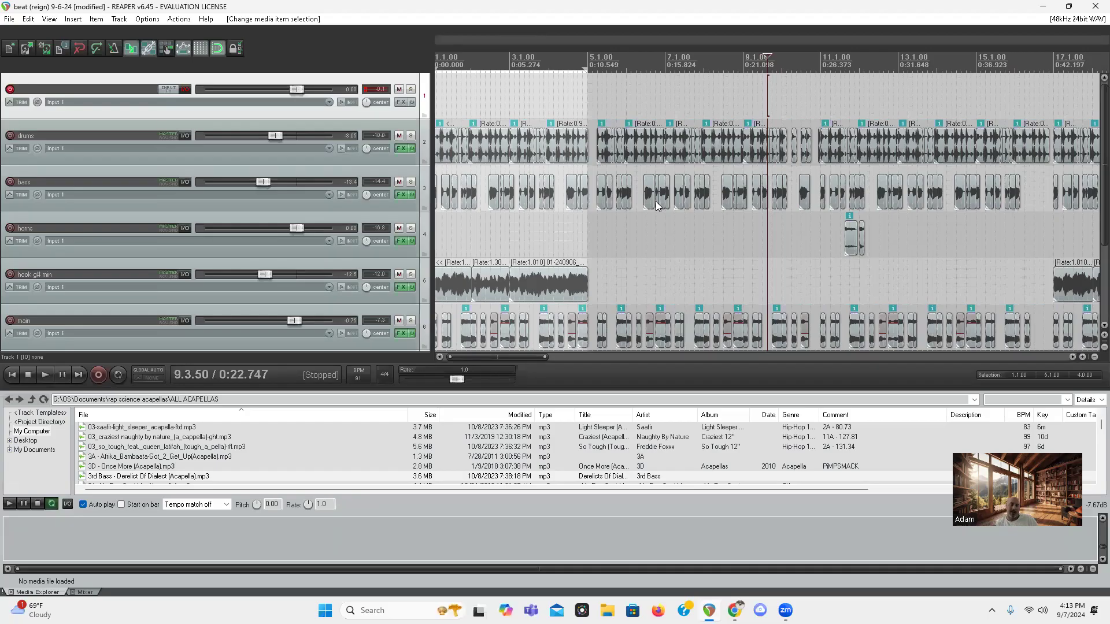
scroll(657, 206, down, 2)
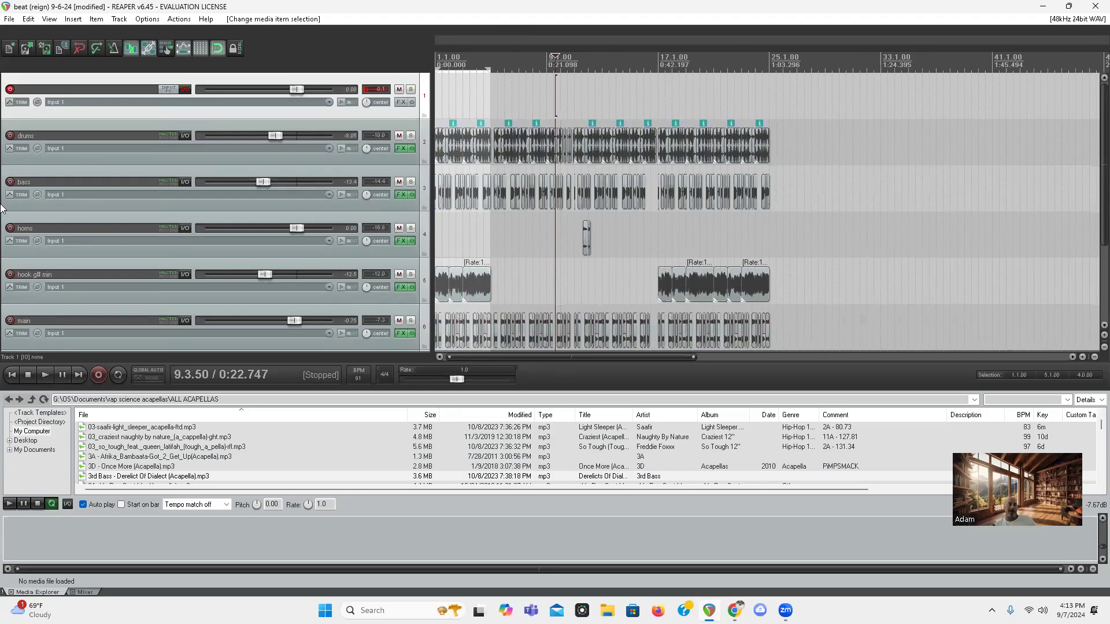
scroll(833, 223, up, 2)
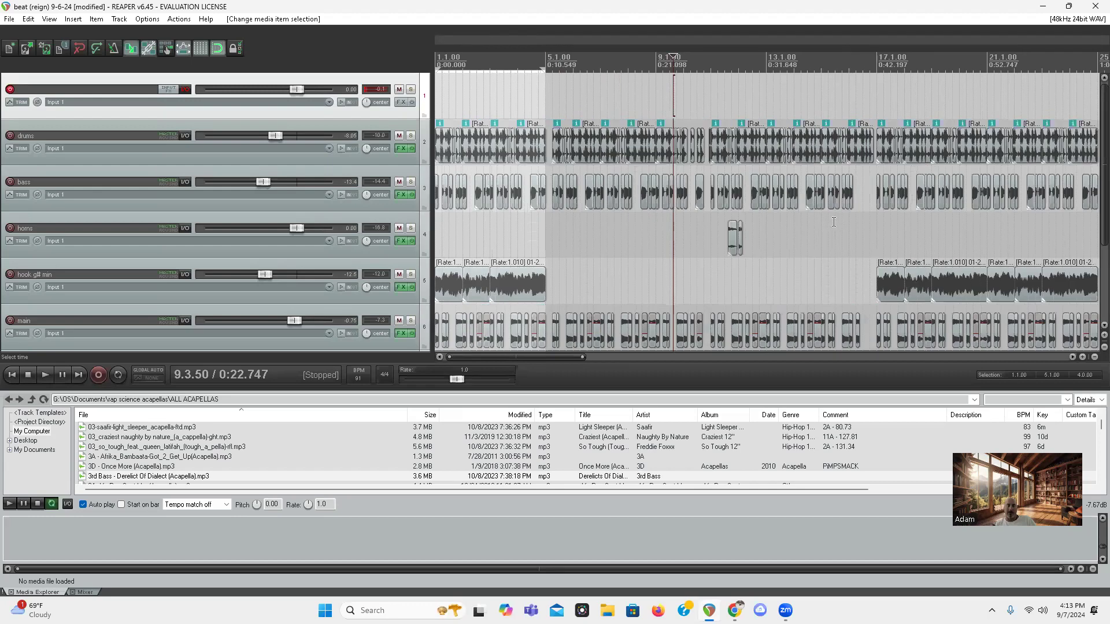
scroll(3, 128, down, 2)
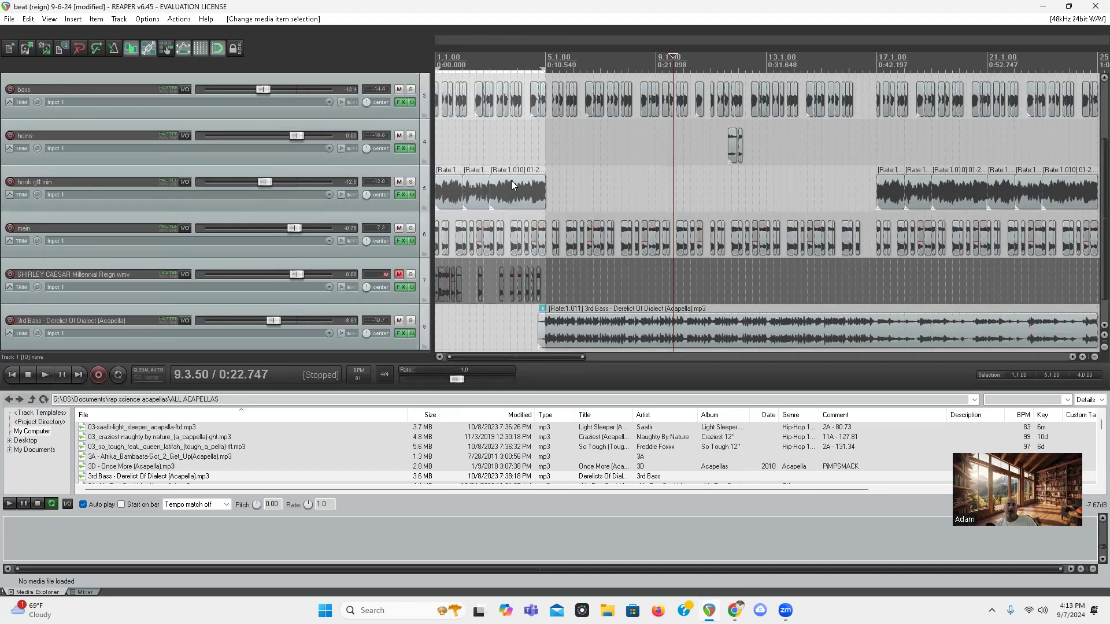
Move the two horn clips one bar earlier so the first starts at 10.3.50, and play from 9.3.75 to check
click(732, 151)
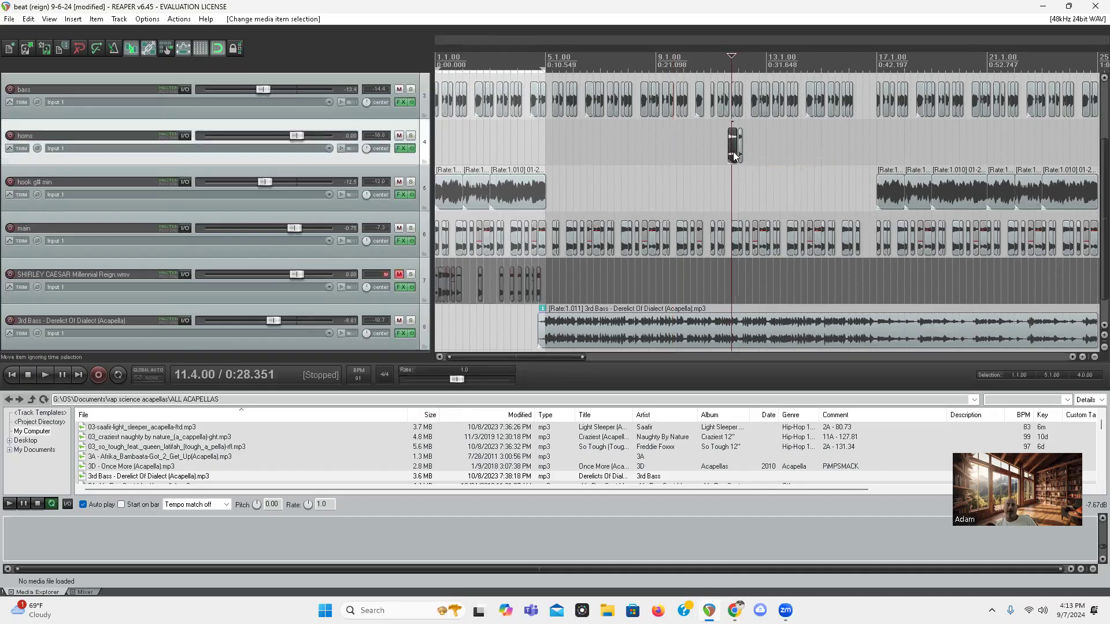
scroll(736, 151, up, 2)
scroll(85, 146, up, 2)
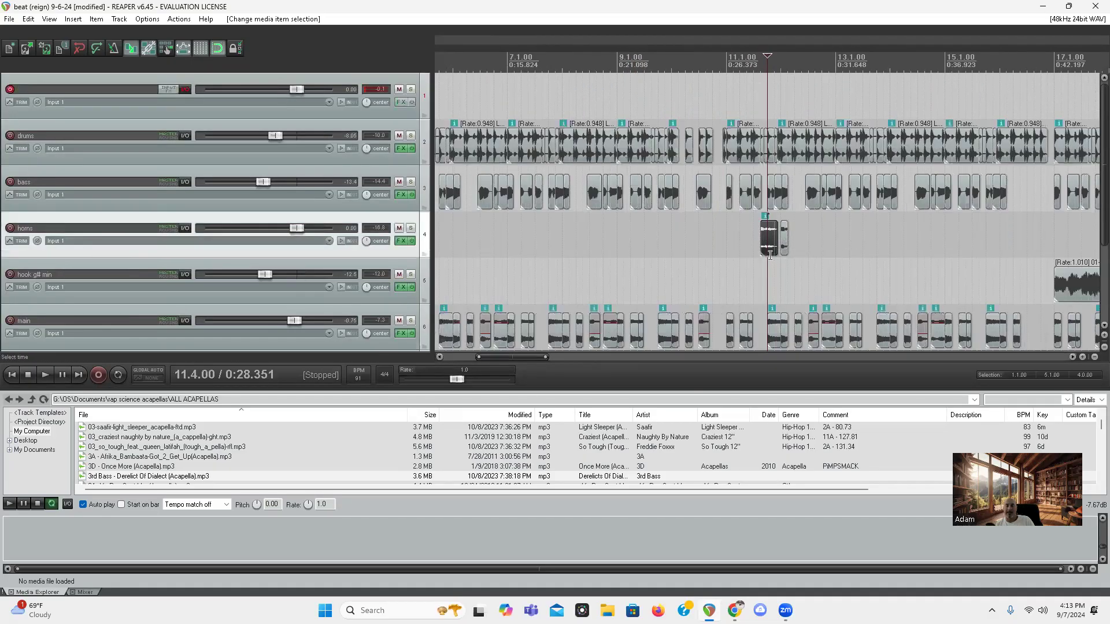
scroll(783, 245, up, 3)
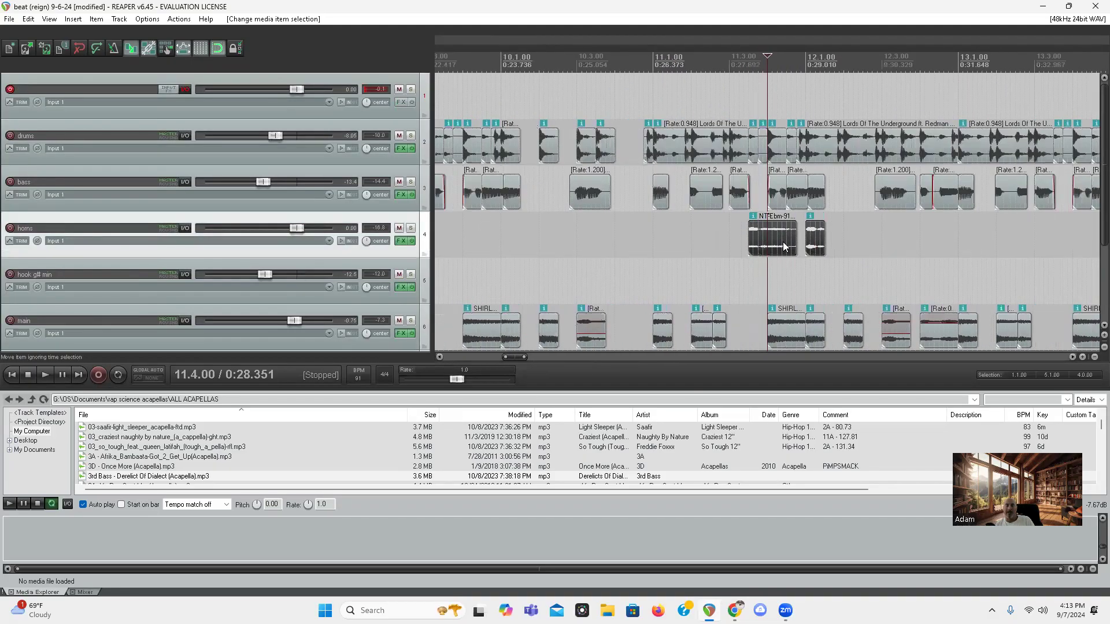
drag(783, 246, 640, 254)
scroll(760, 256, down, 2)
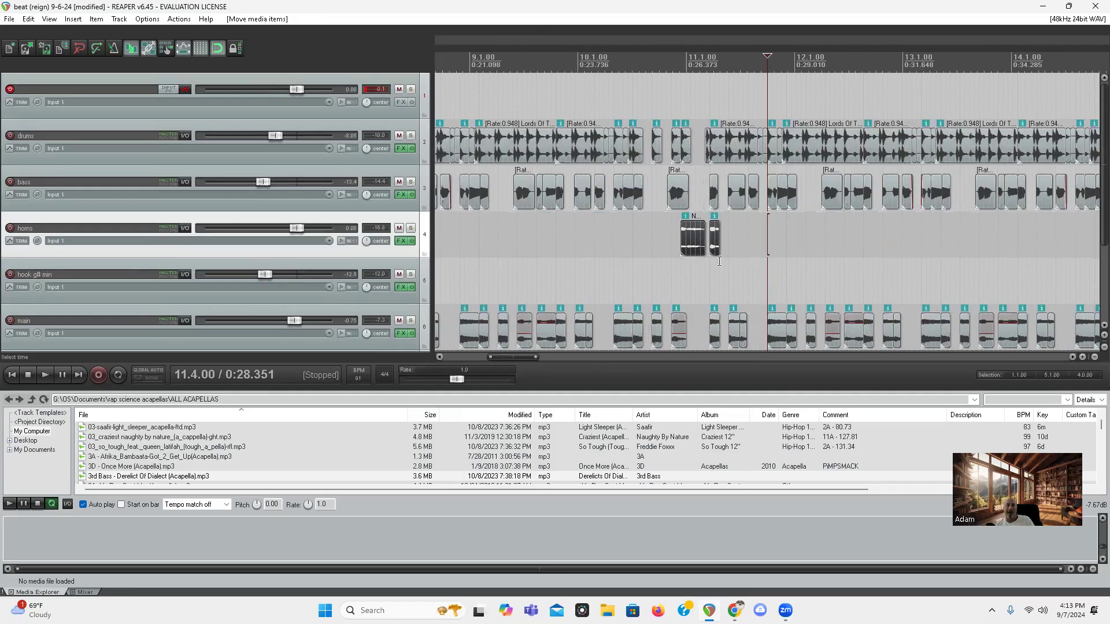
click(608, 231)
key(space)
scroll(763, 259, up, 3)
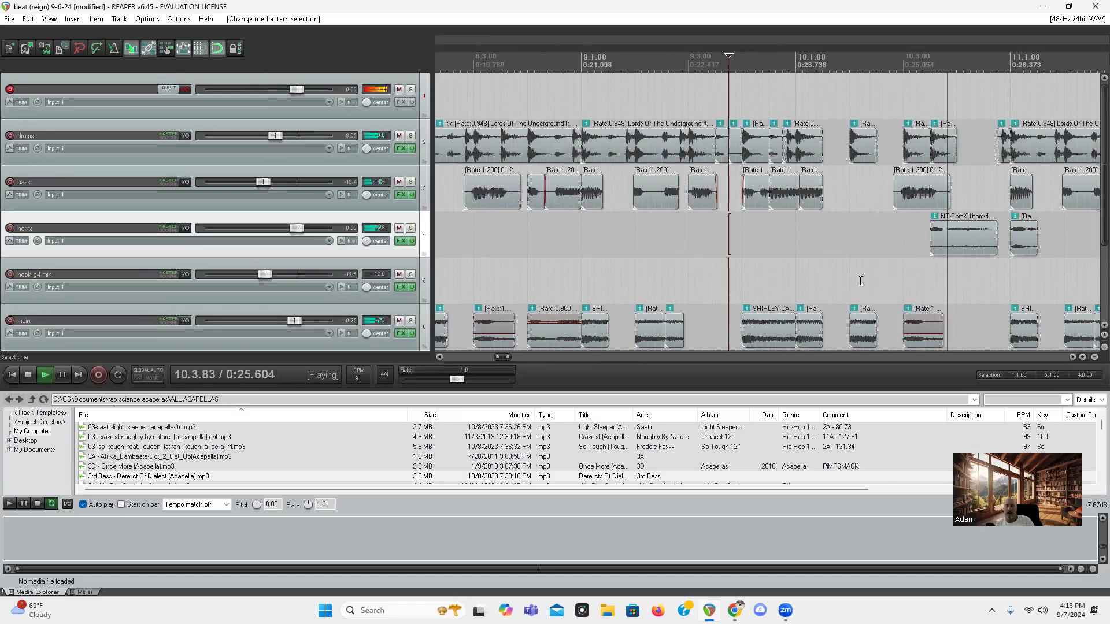
key(space)
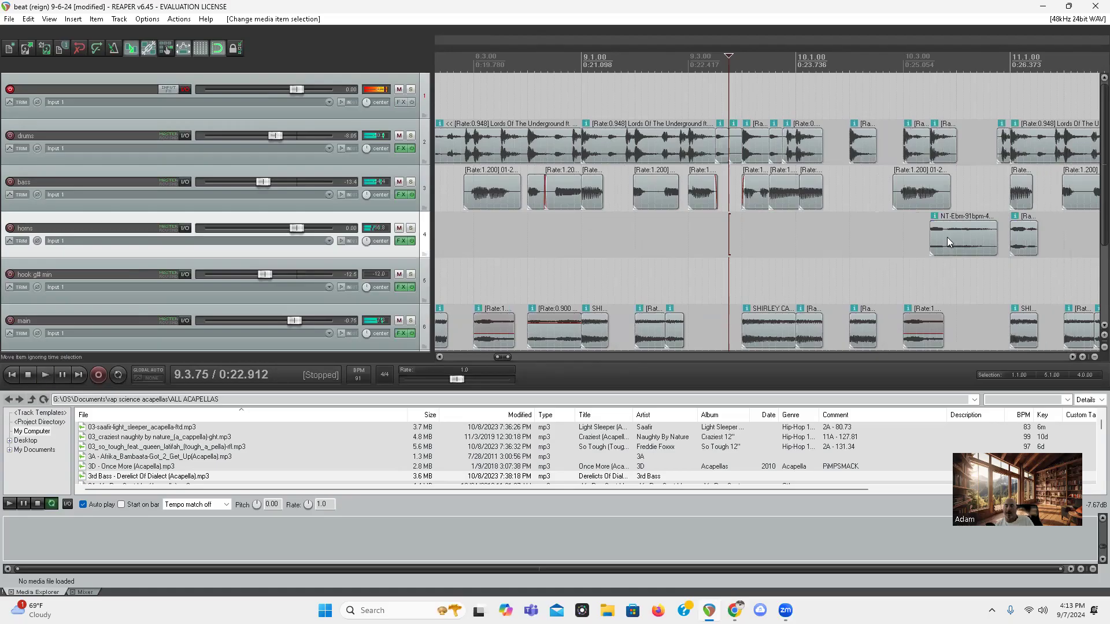
Shift both horn clips so the first starts at 10.4.00, extend the drum clip there to about 10.4.38, and play them back
click(981, 239)
mouse_move(956, 159)
mouse_down()
mouse_move(985, 163)
mouse_move(971, 162)
mouse_up()
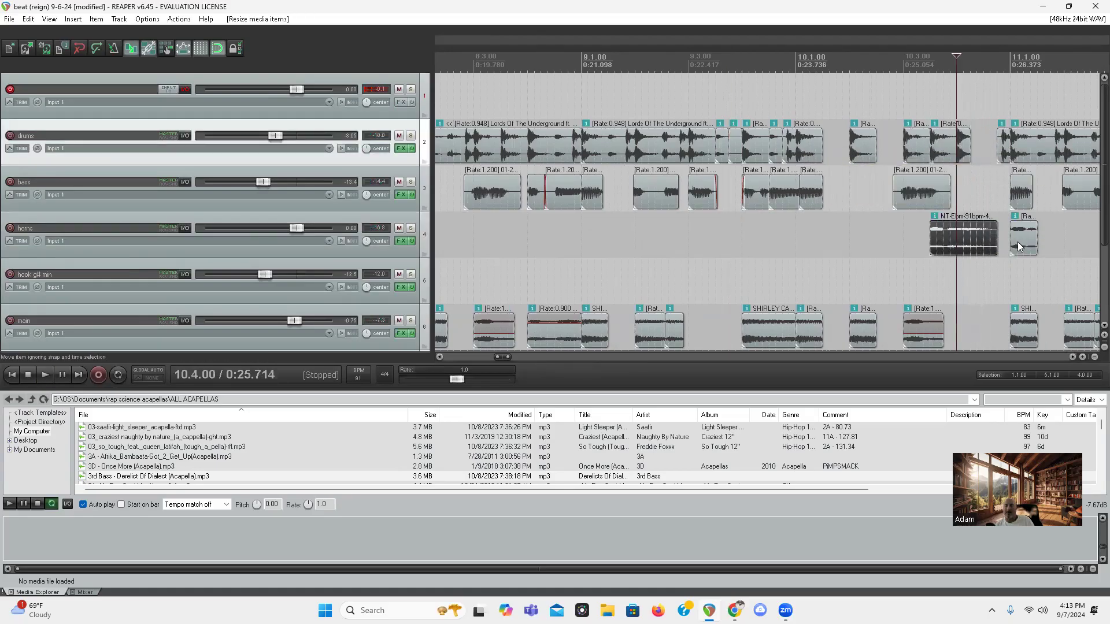
click(1017, 242)
click(957, 245)
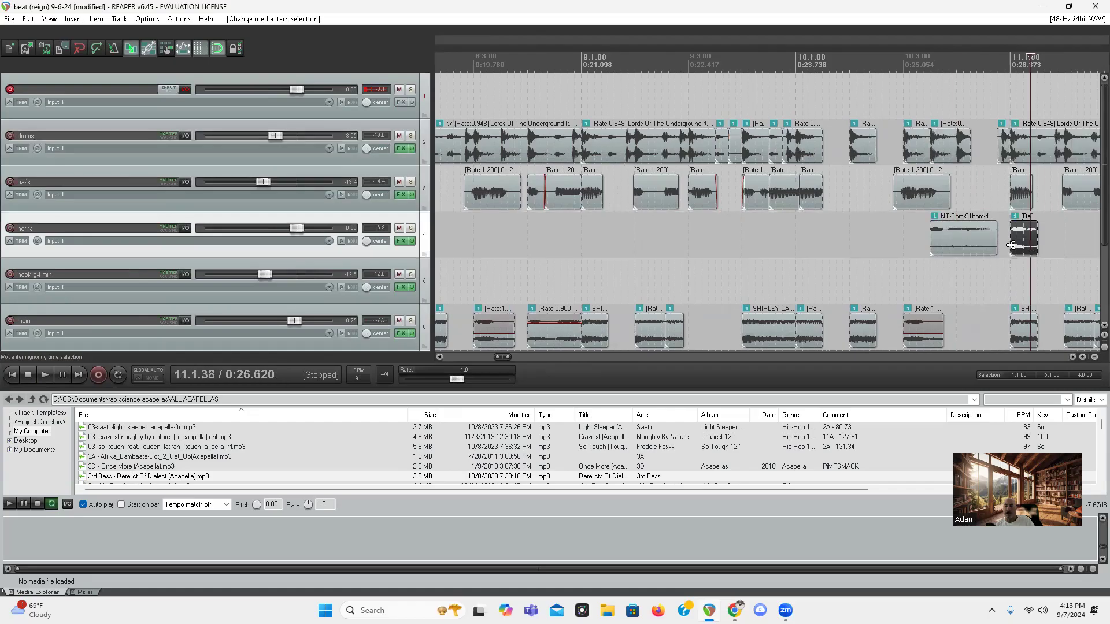
click(978, 243)
drag(957, 242, 984, 243)
drag(966, 152, 979, 175)
click(763, 105)
key(space)
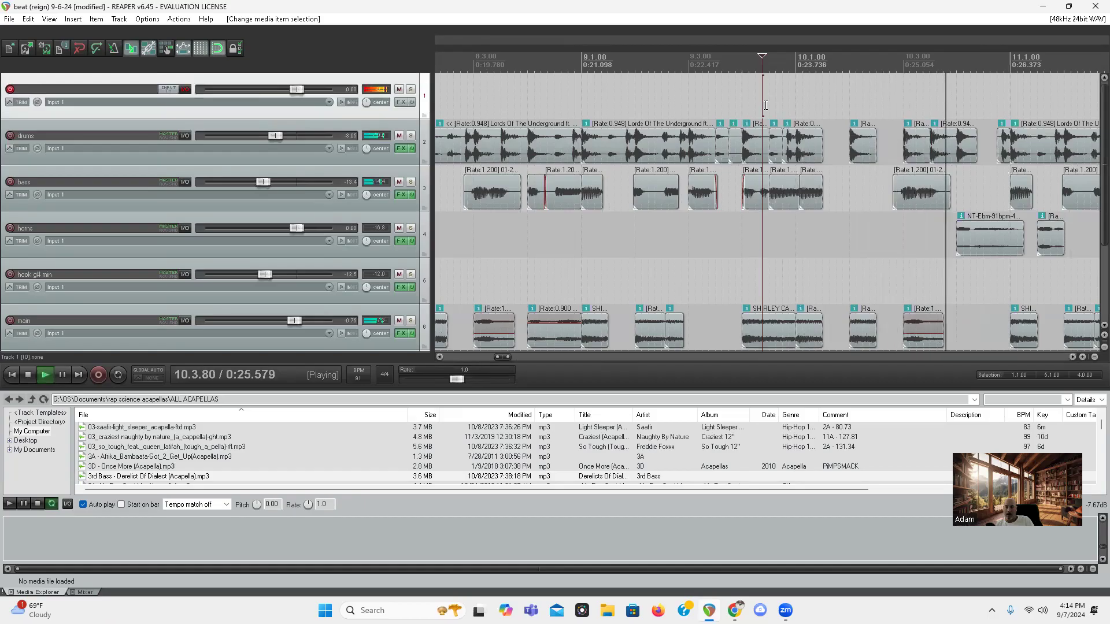
key(space)
Delete the second, shorter horn clip after 11.1.00 and replay from 9.4.50 to check the remaining horn
scroll(883, 264, down, 3)
click(871, 242)
key(Delete)
click(771, 105)
key(space)
scroll(1030, 230, up, 2)
scroll(1030, 230, up, 1)
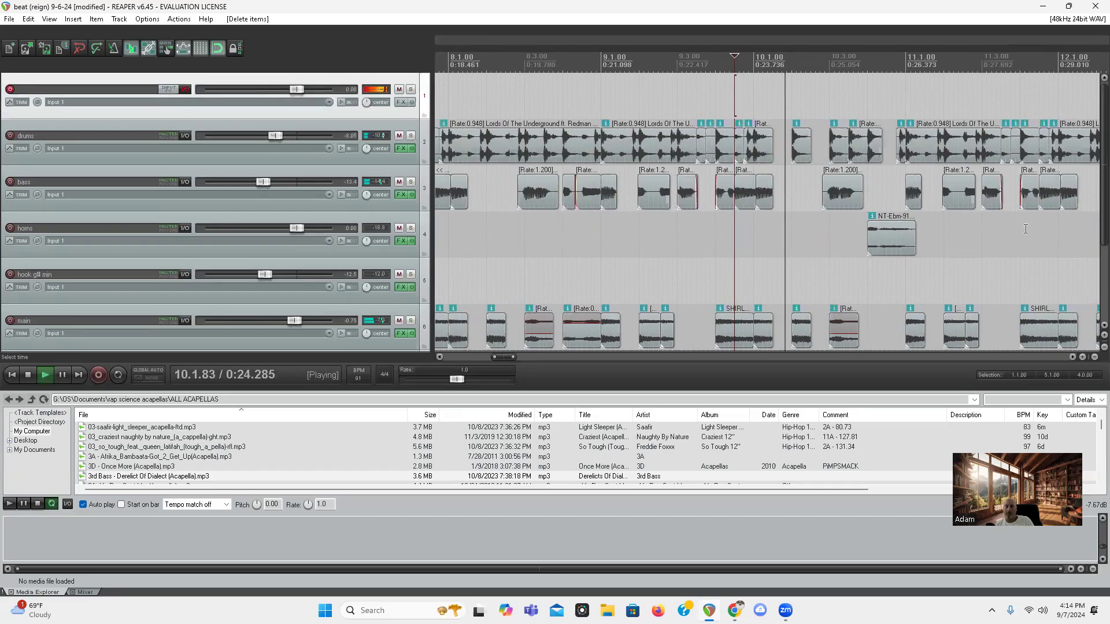
key(space)
Raise the horns track volume to +2.17 dB and play from 9.3.75 to hear the horn in the drop
drag(308, 227, 314, 227)
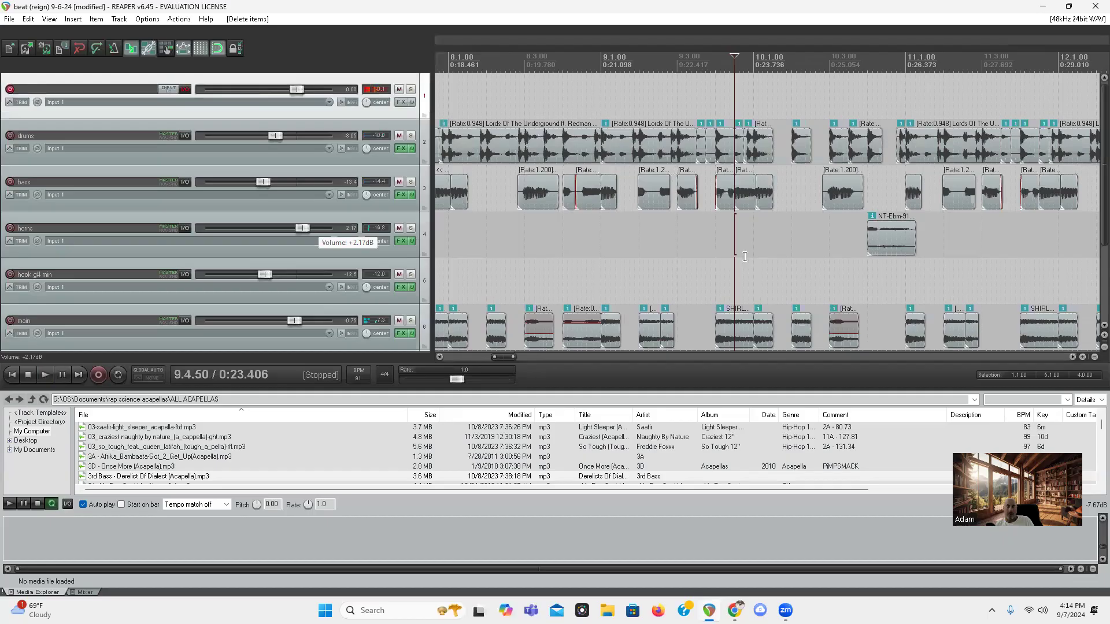
click(706, 245)
key(space)
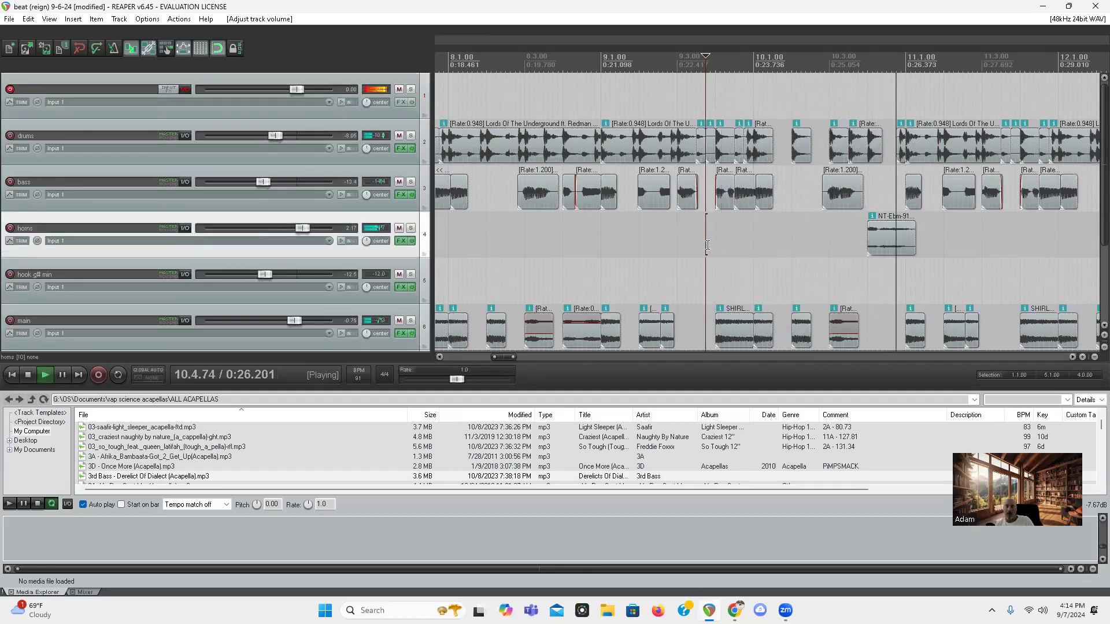
Restore the deleted short horn clip, set the horns track volume to about +0.72 dB, and replay the drop from 9.2.00
key(space)
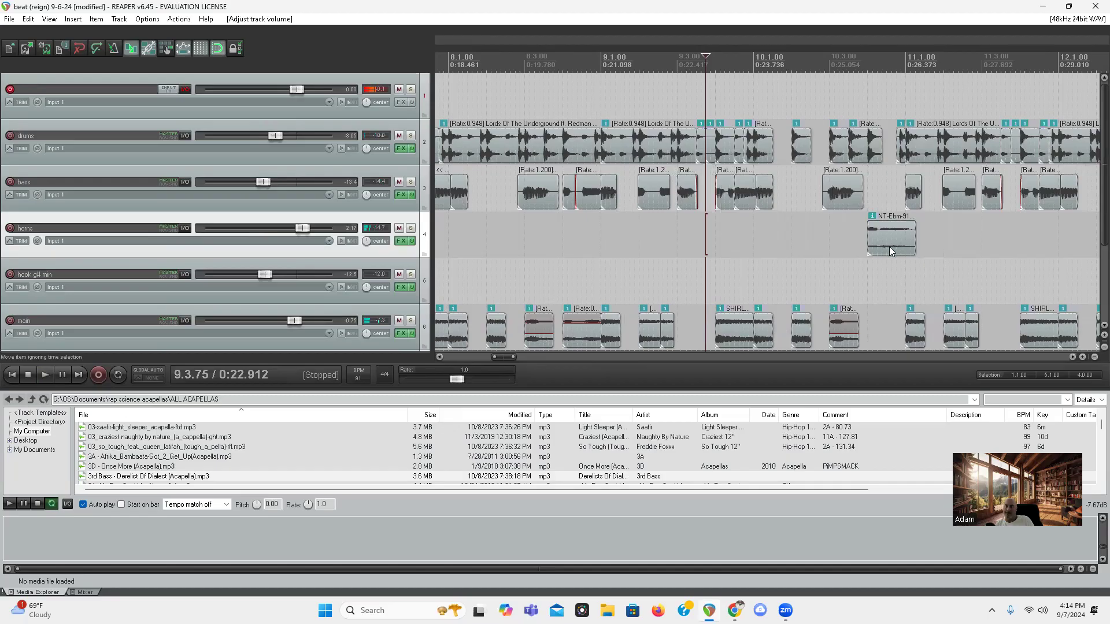
key(ctrl+z)
key(ctrl+z)
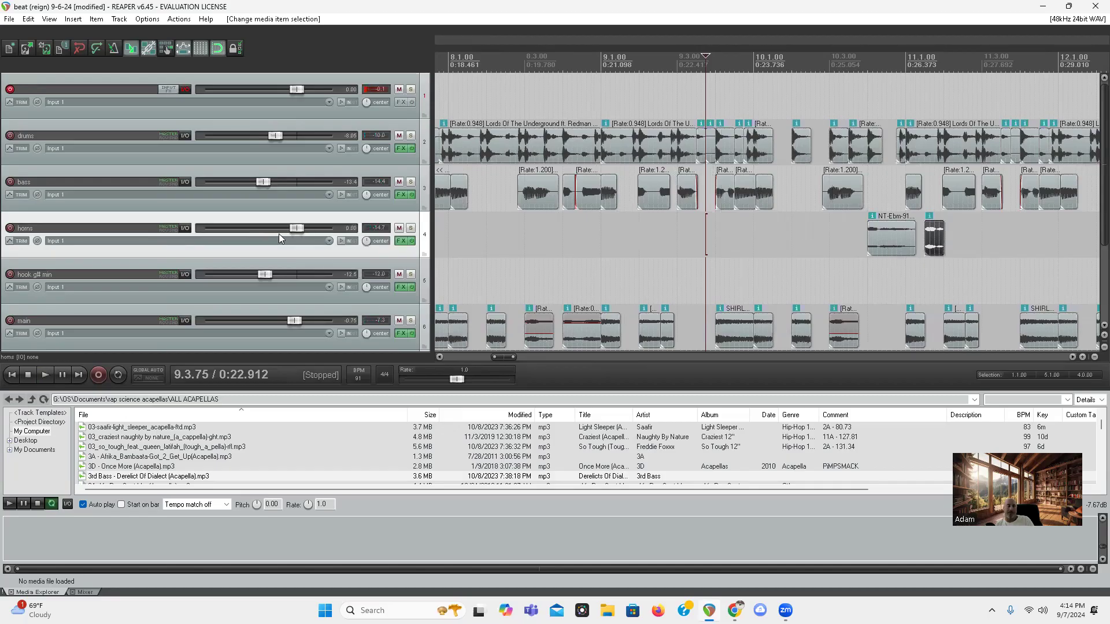
click(725, 103)
key(space)
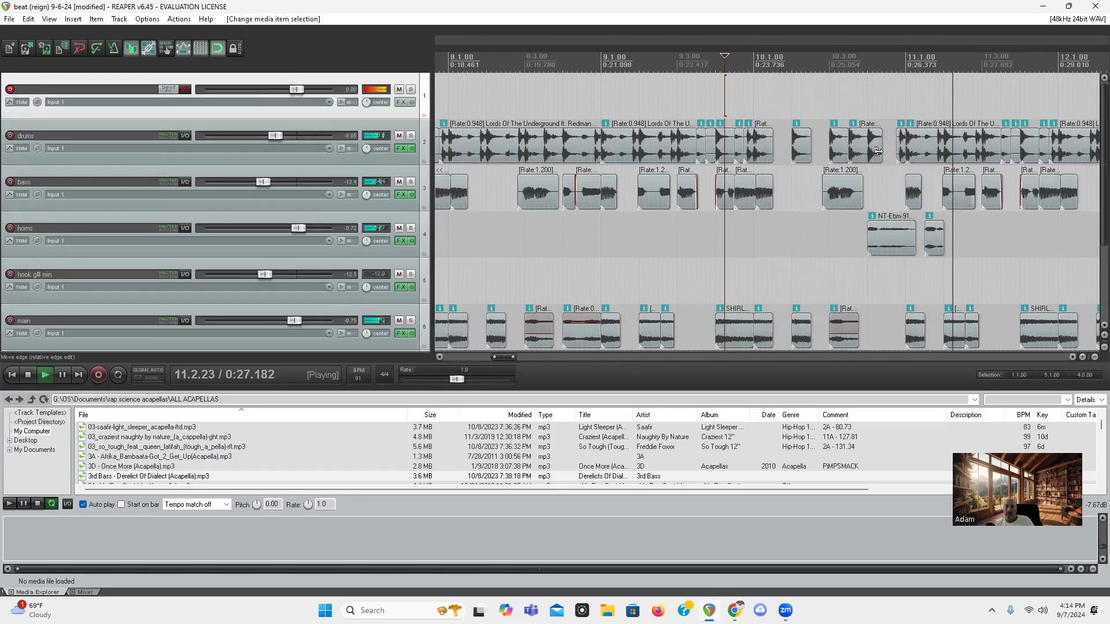
click(639, 105)
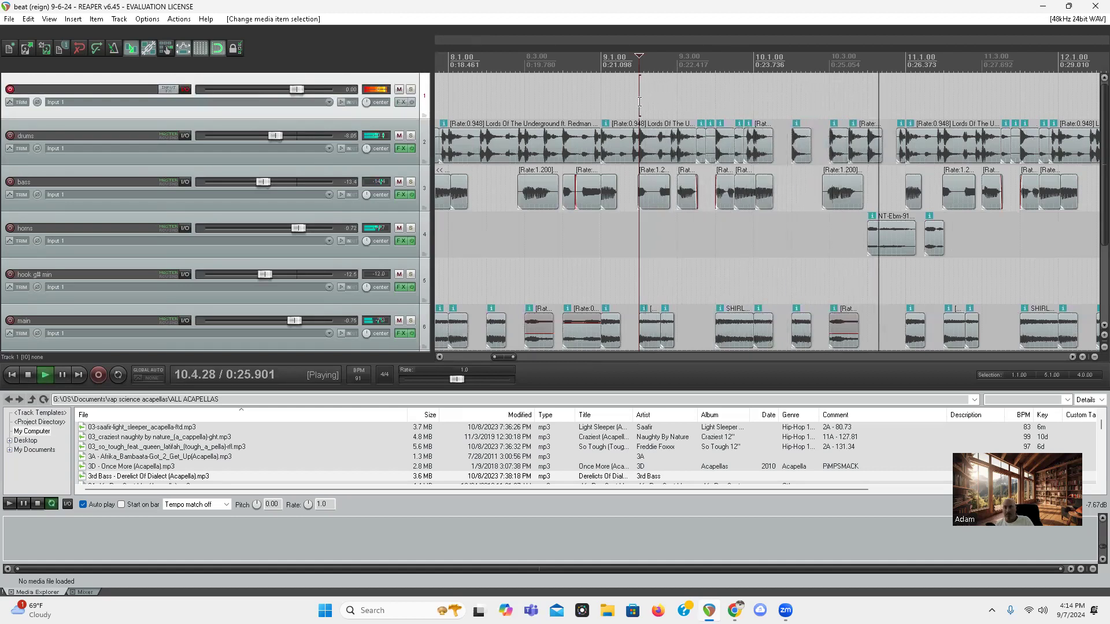
Stop playback and delete the second, shorter horn clip after 11.1.00
scroll(858, 205, down, 4)
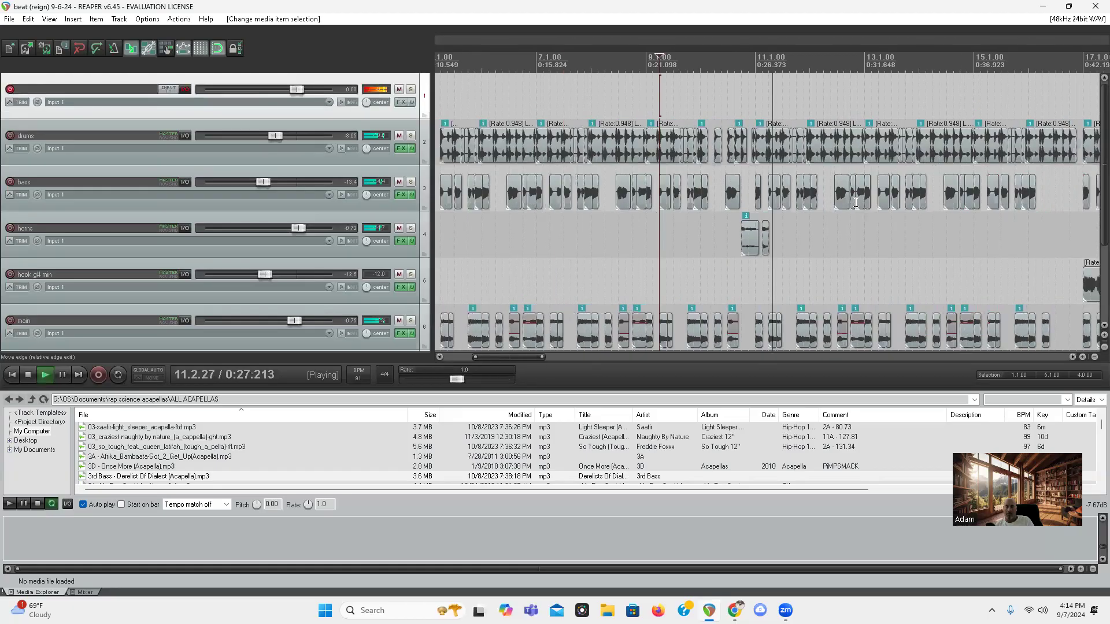
scroll(856, 204, up, 3)
key(space)
click(739, 239)
key(Delete)
Try extending the end of the remaining horn clip to about 12.3.75 and play from 9.4.75 to hear more of the sample
drag(726, 241, 902, 265)
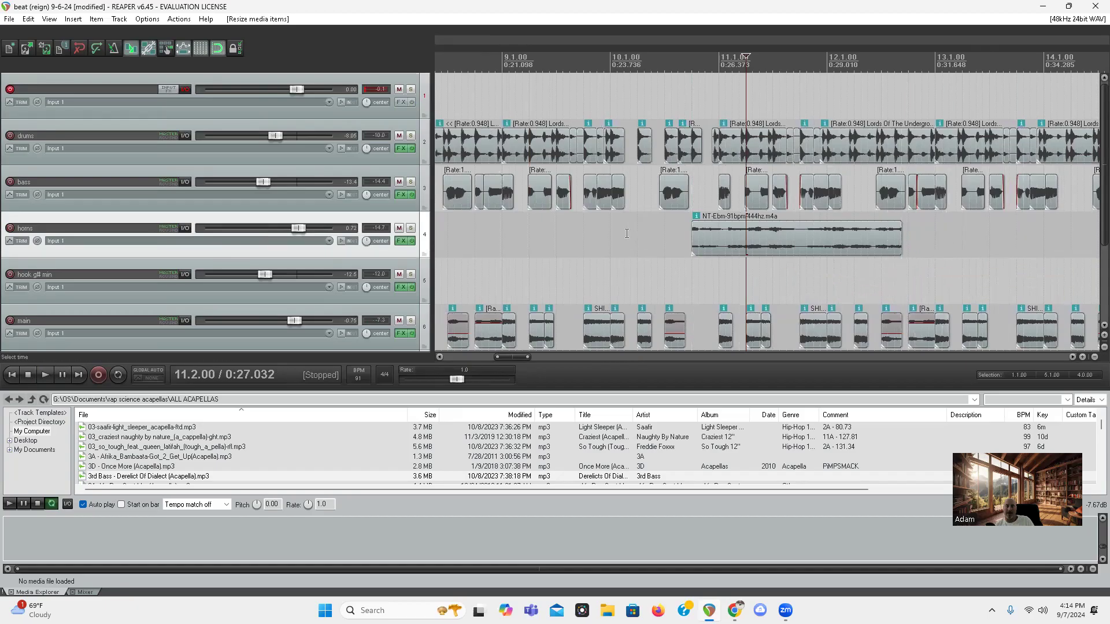
click(605, 231)
key(space)
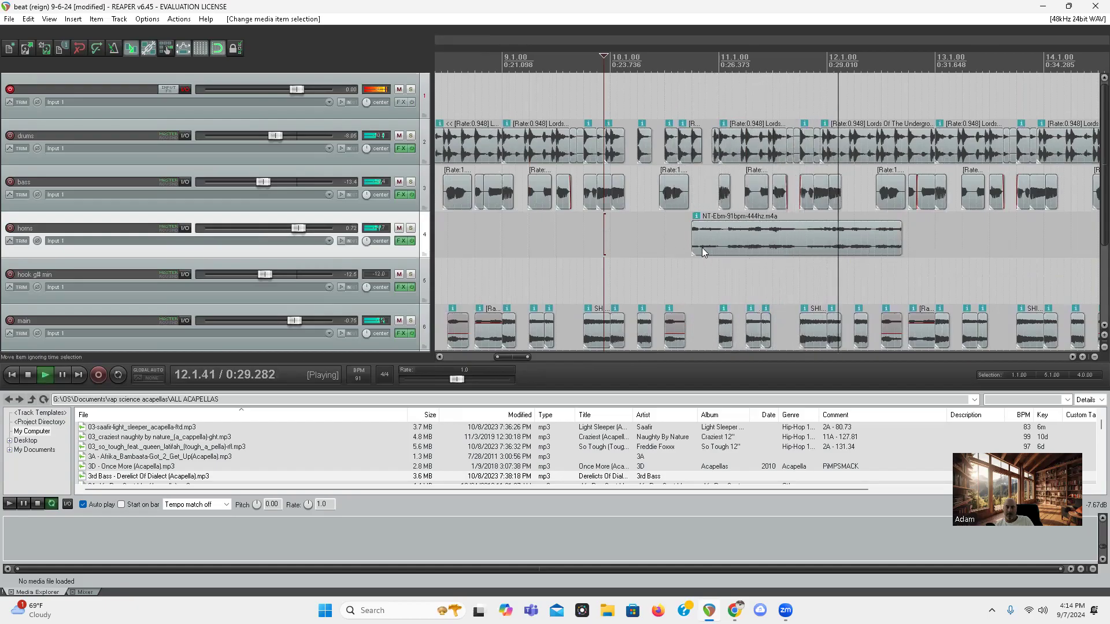
key(space)
Try extending the horn clip's end to about 13.2.00 and play the added part from 12.3.00
drag(901, 243, 962, 243)
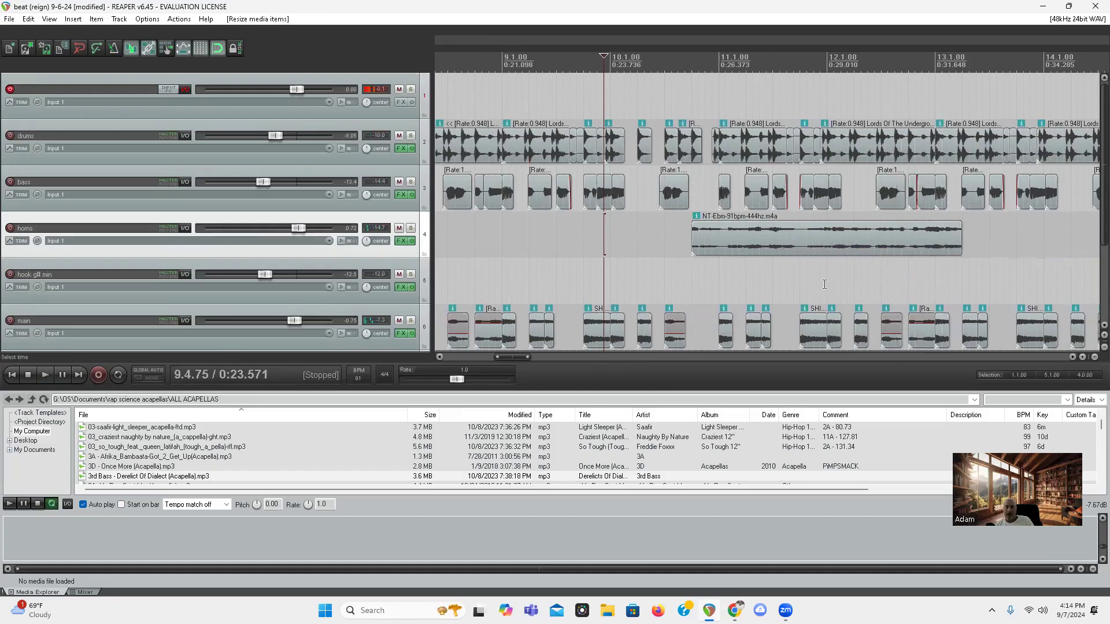
click(880, 262)
key(space)
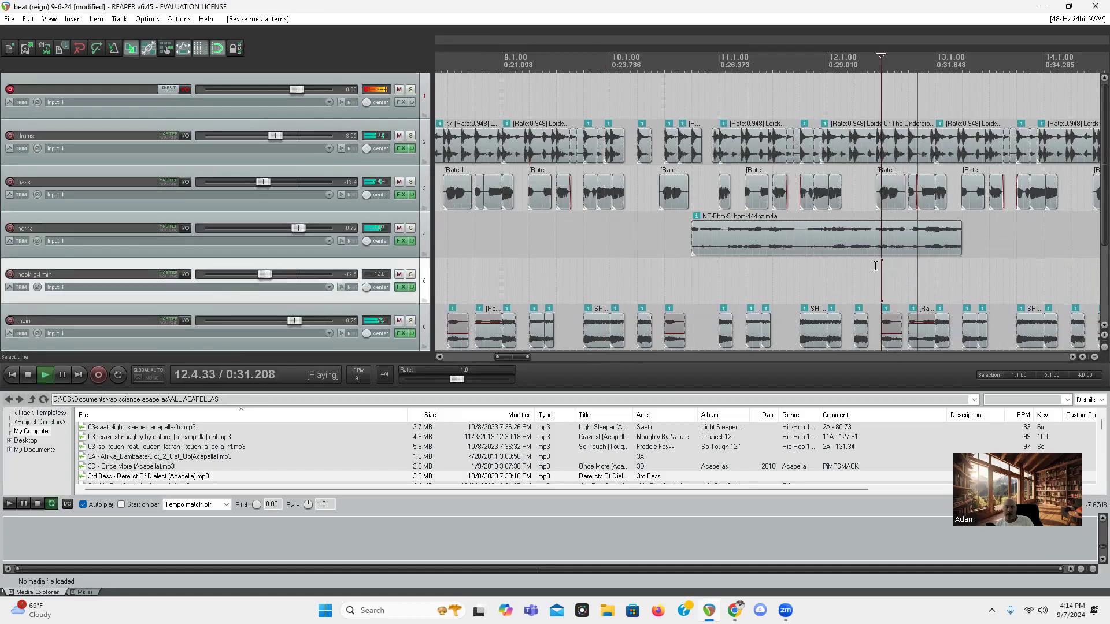
key(space)
Try extending the horn clip's start back before 6.1.00 with its end near 11.1.00, and audition the earlier part of the sample
drag(690, 235, 455, 237)
drag(960, 248, 724, 266)
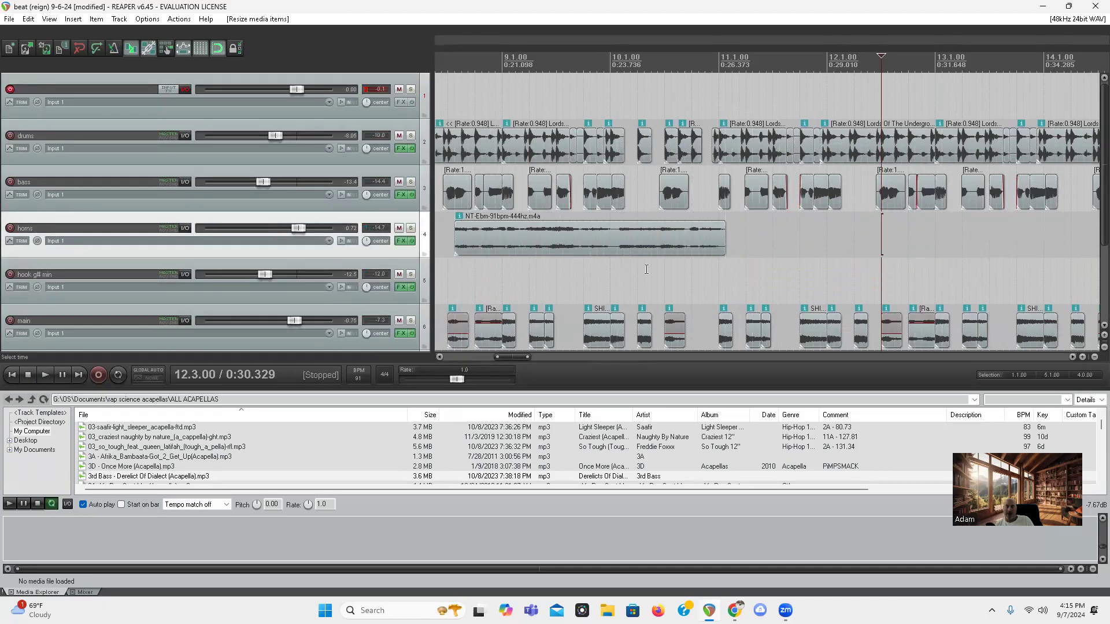
scroll(506, 249, down, 2)
drag(467, 242, 437, 243)
click(533, 278)
key(space)
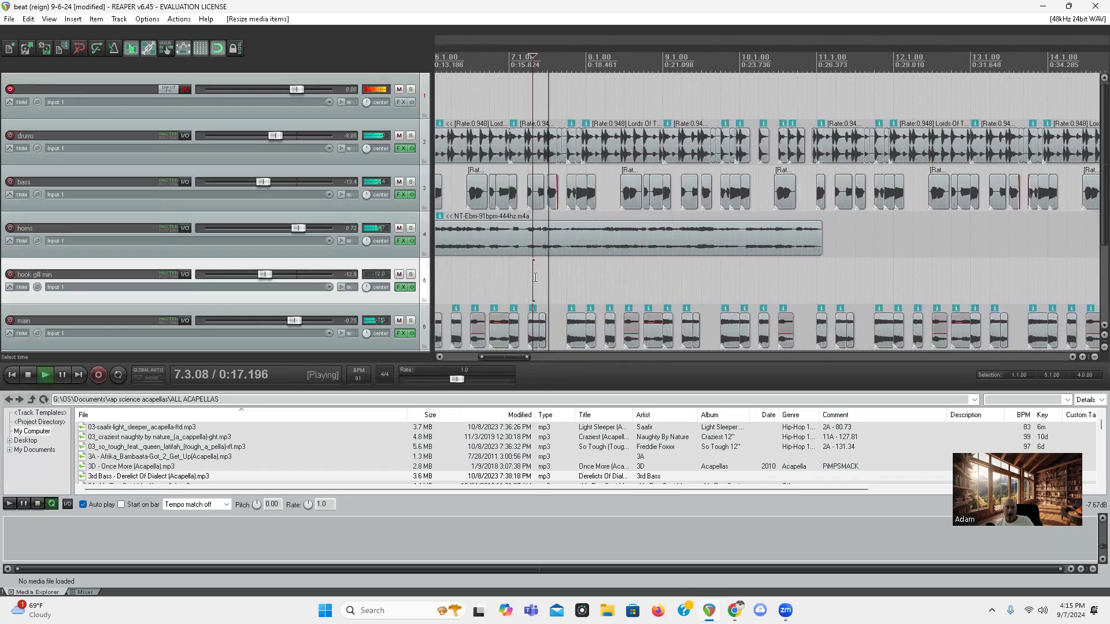
click(486, 270)
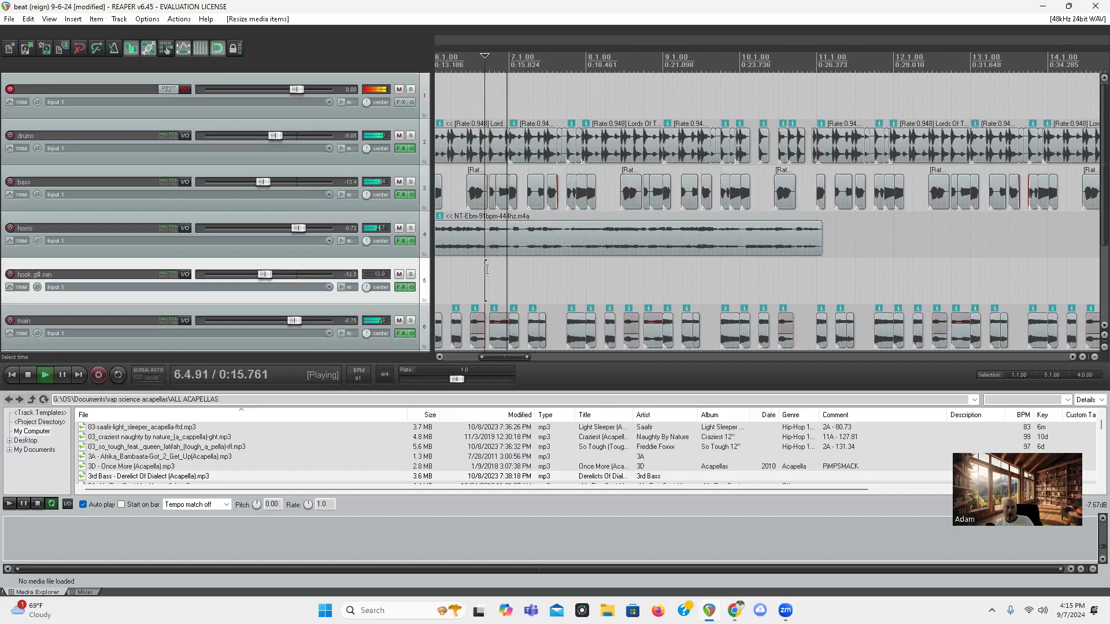
Try splitting out the horn section from about 7.1.00 to 7.3.00, moving it to about 11.1.00, and splitting the long clip near 10.3.75
click(512, 233)
key(s)
click(552, 234)
key(s)
drag(531, 237, 841, 253)
click(792, 236)
key(s)
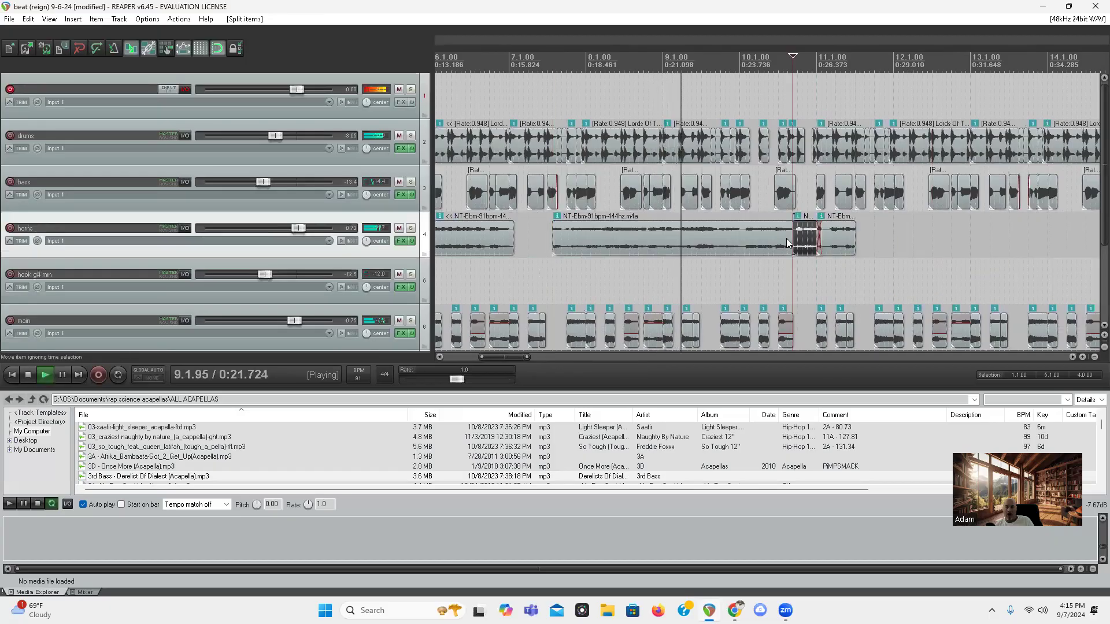
Try trimming the long horn clip's end to about 9.3.25 and nudging the chop after 11.1.00 slightly later while listening
drag(787, 243, 706, 246)
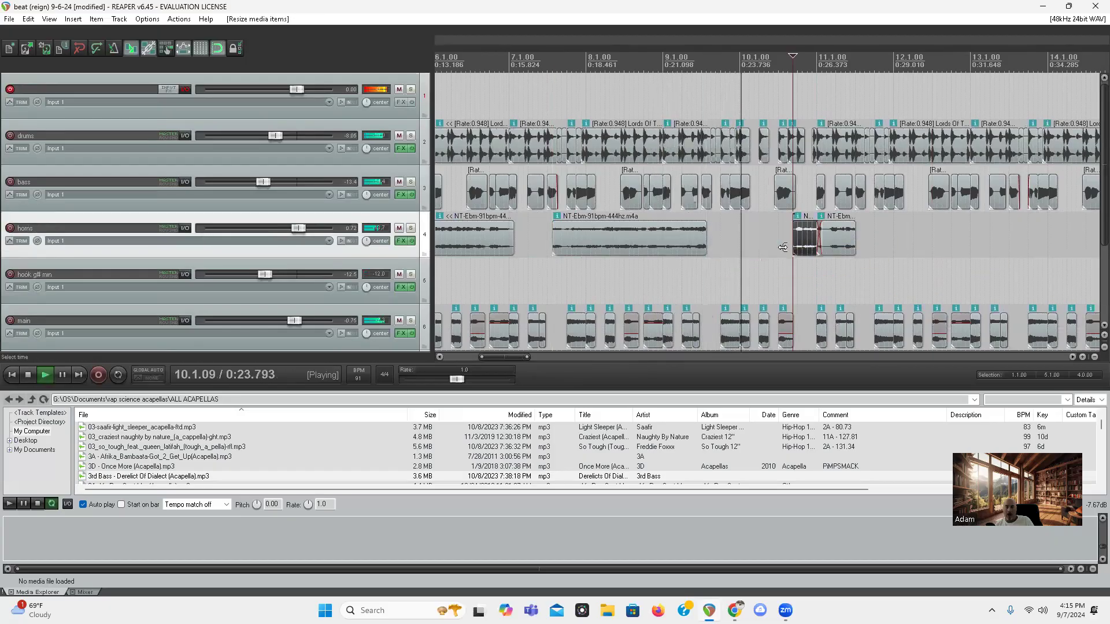
drag(837, 243, 842, 245)
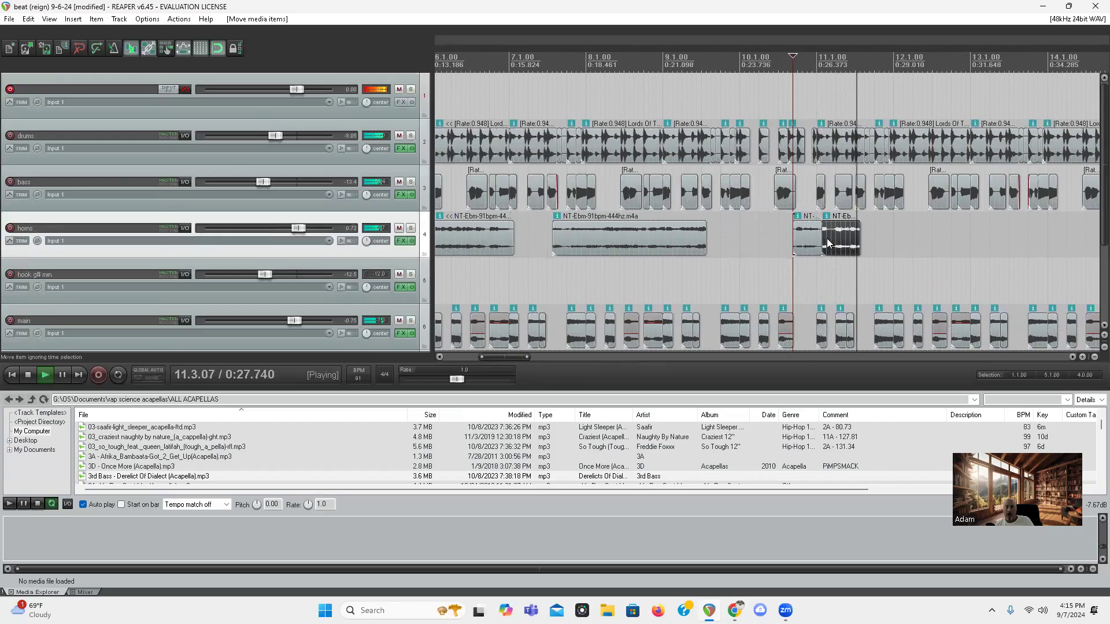
key(space)
click(831, 238)
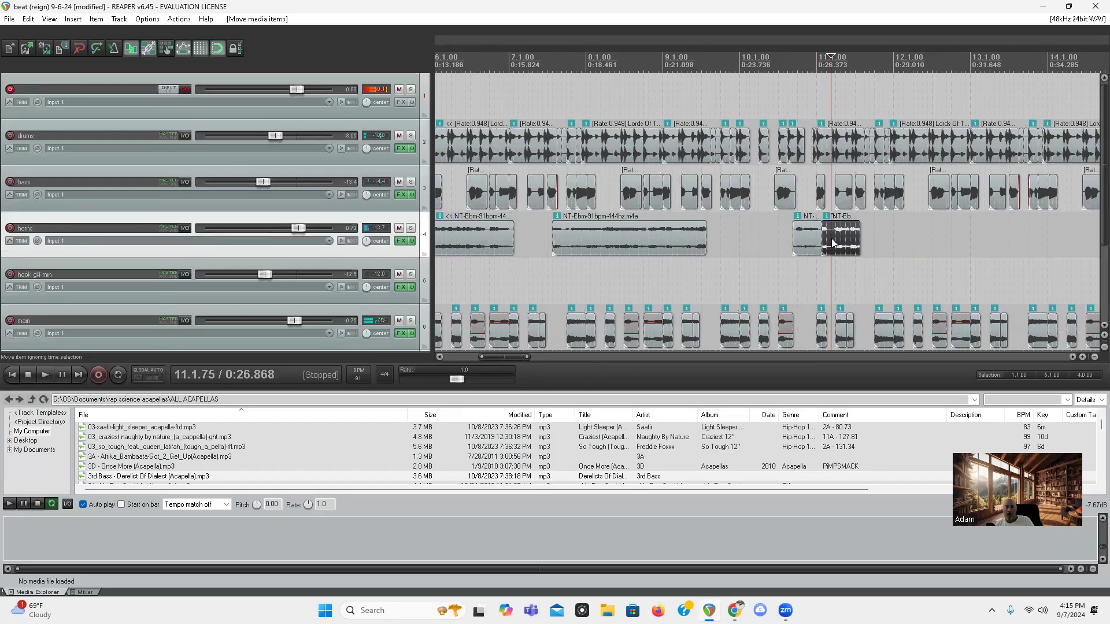
scroll(831, 239, right, 3)
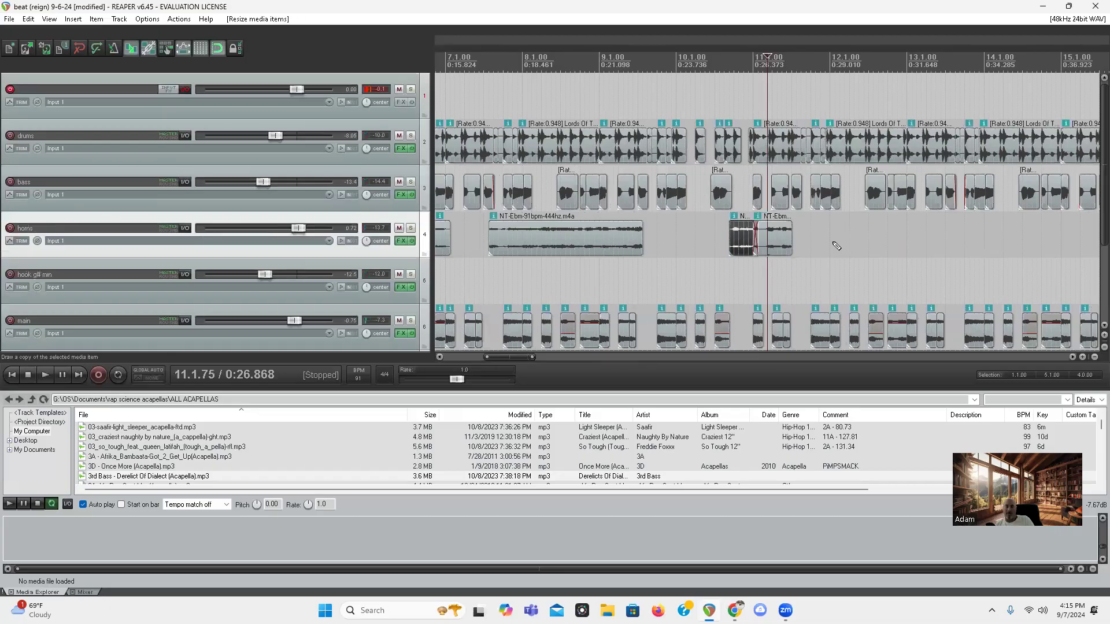
Undo the horn extensions, splits and moves back to the single short horn clip at 10.4.00
key(ctrl+z)
key(ctrl+z)
key(ctrl+z)
key(ctrl+z)
key(ctrl+z)
scroll(837, 247, down, 5)
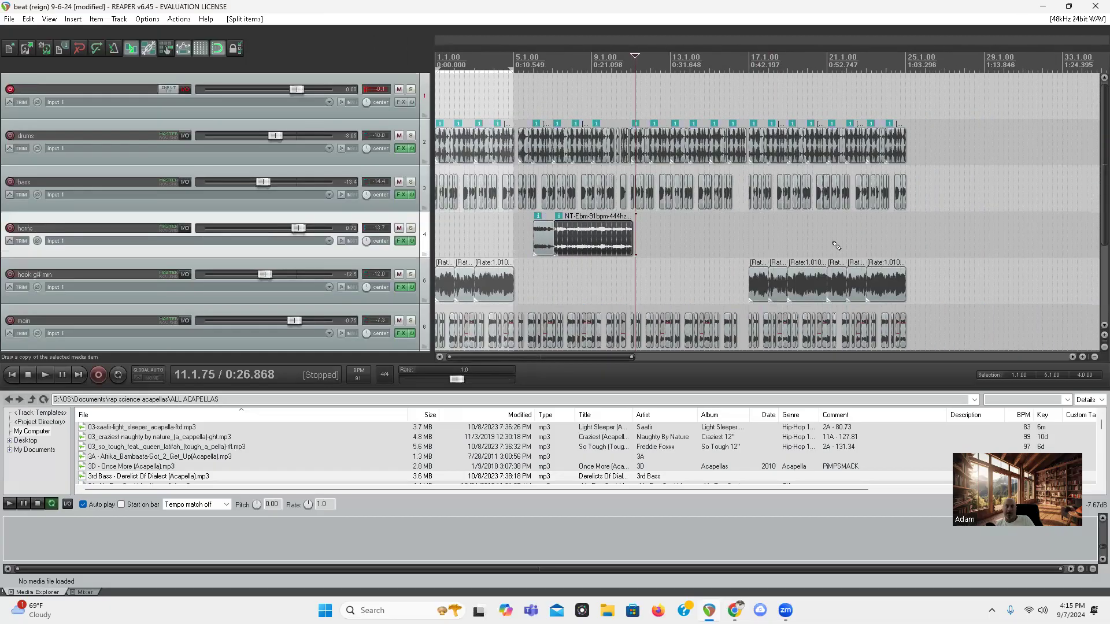
key(ctrl+z)
key(ctrl+z)
key(ctrl+z)
key(ctrl+z)
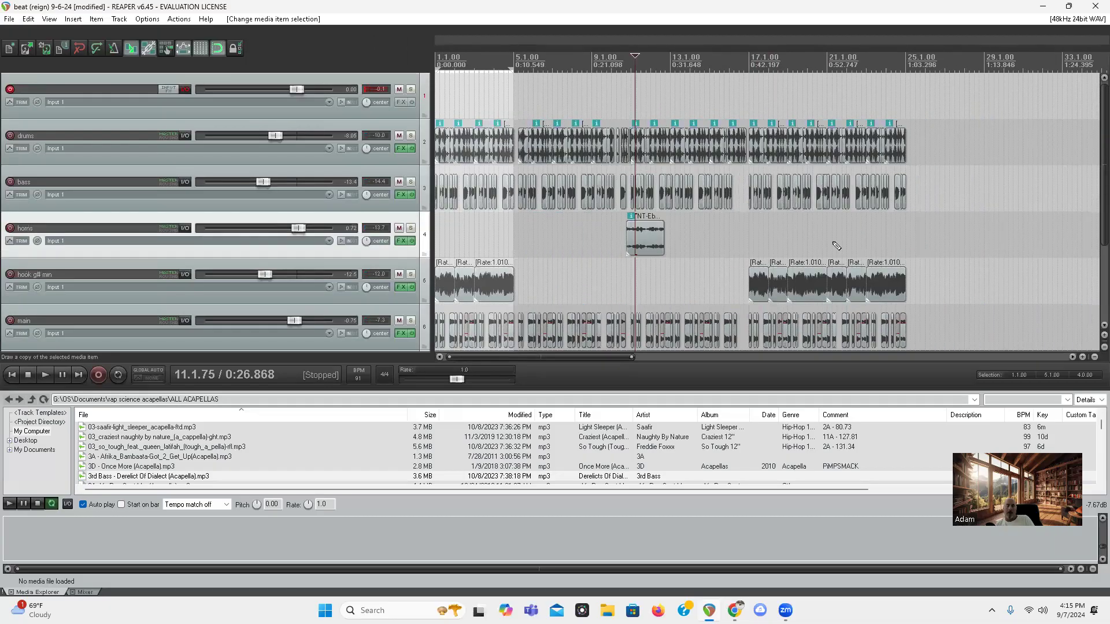
key(ctrl+z)
key(ctrl+z)
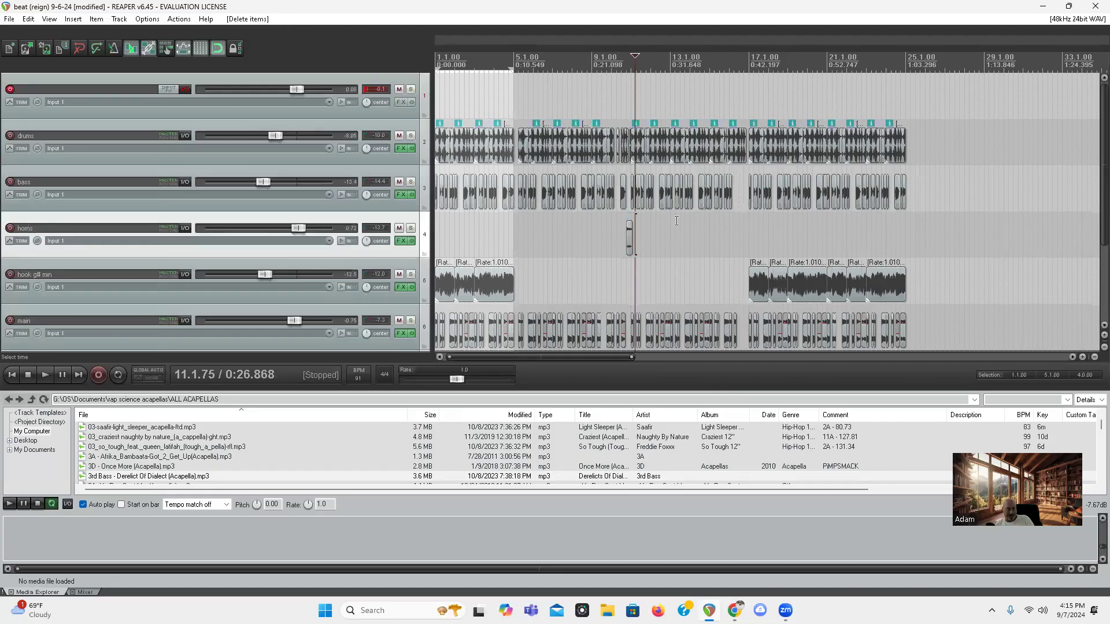
Save the project and look over the arrangement's tracks
key(ctrl+s)
scroll(2, 159, down, 4)
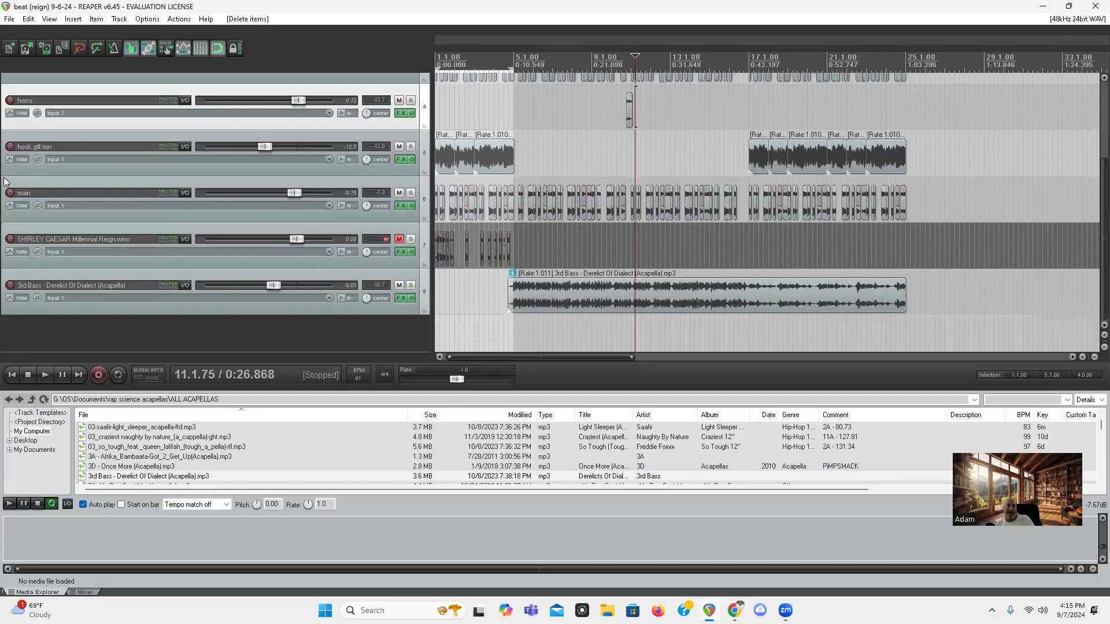
scroll(1, 215, up, 4)
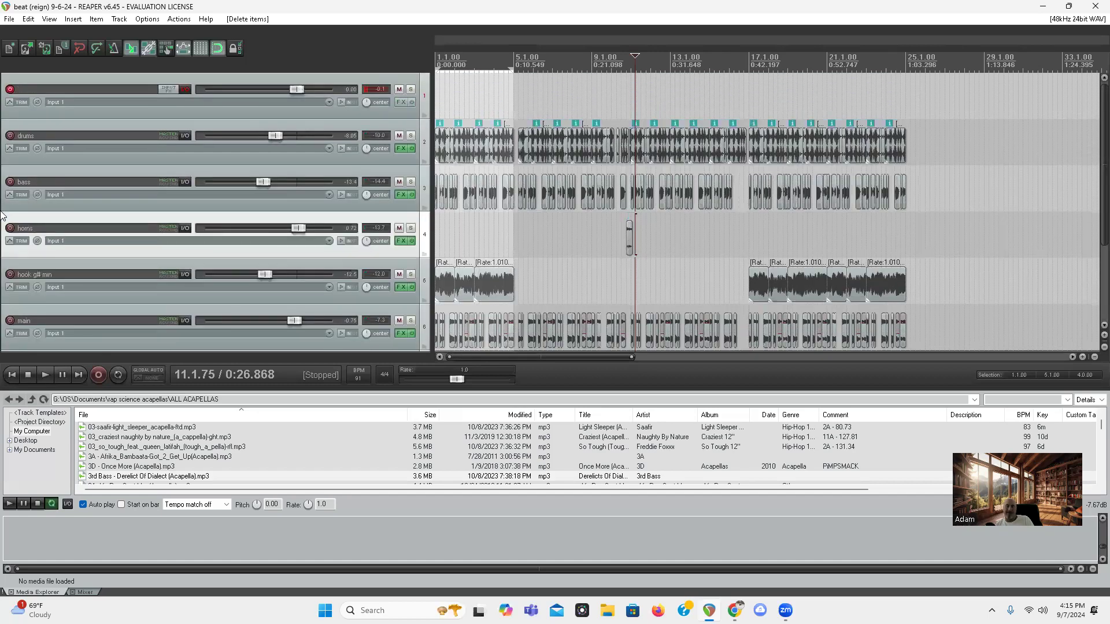
scroll(7, 217, down, 4)
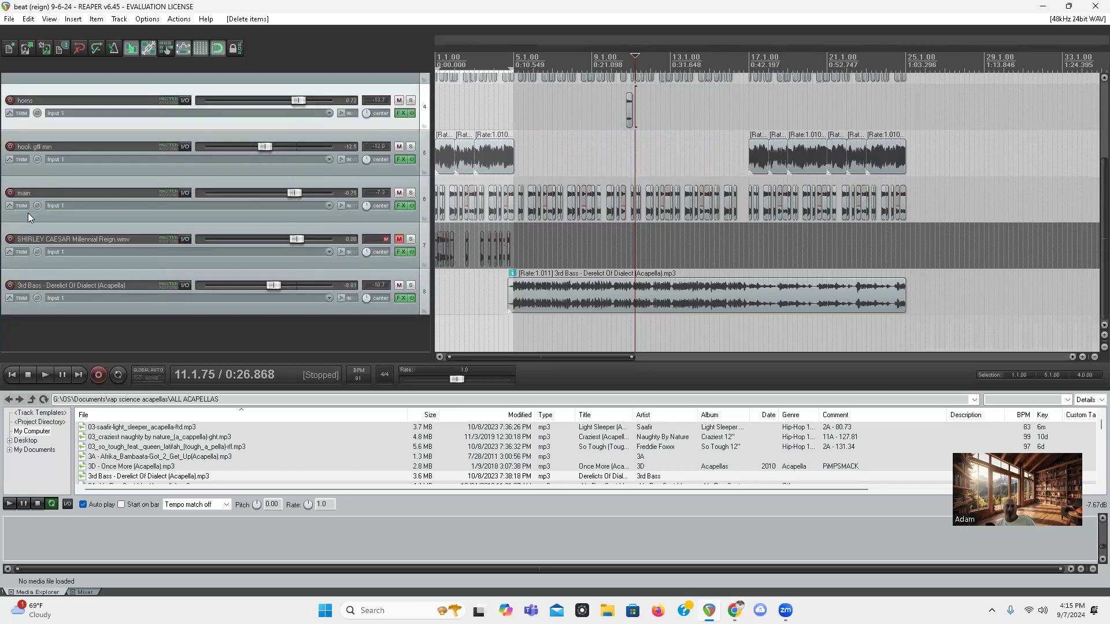
Switch to Chrome to view the 3rd Bass acapella in Moises and the original song on YouTube, and return to the acapella clip in REAPER
click(524, 304)
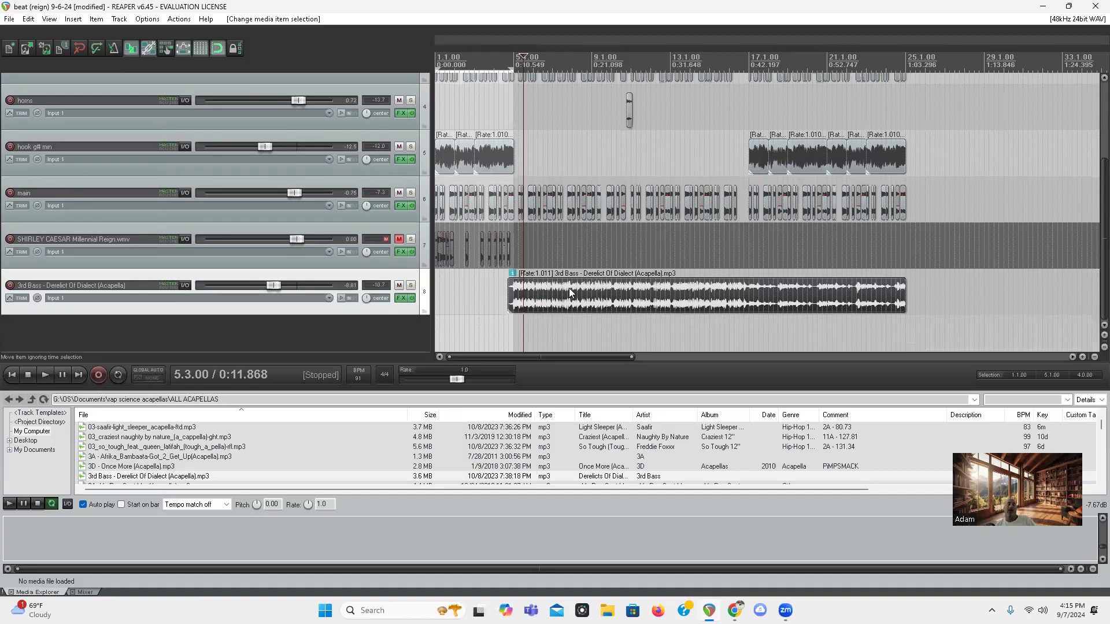
click(745, 549)
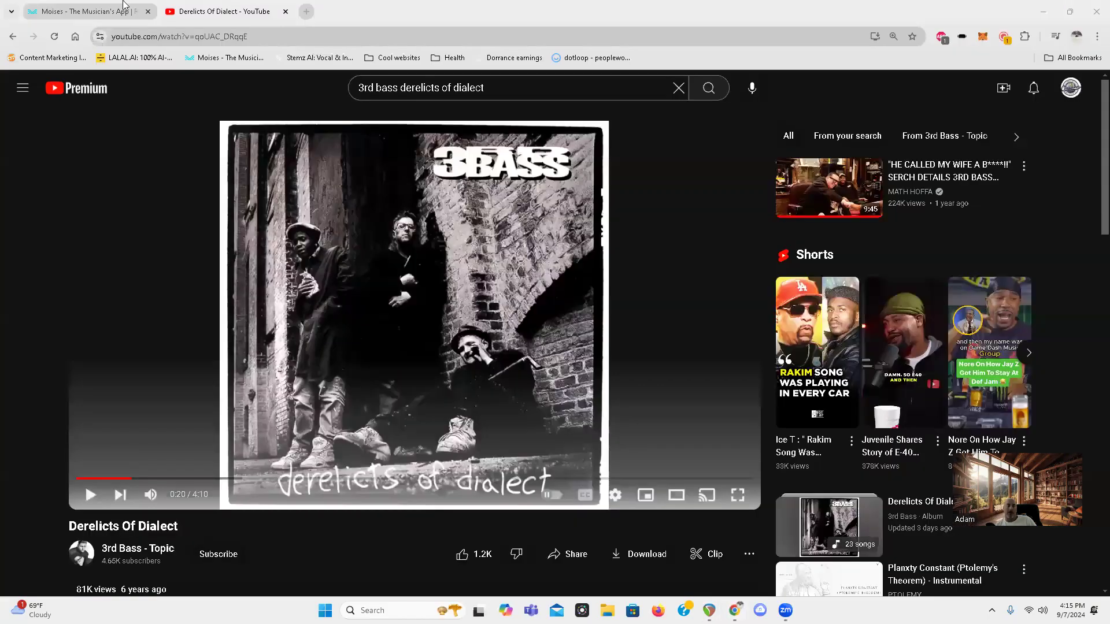
click(81, 12)
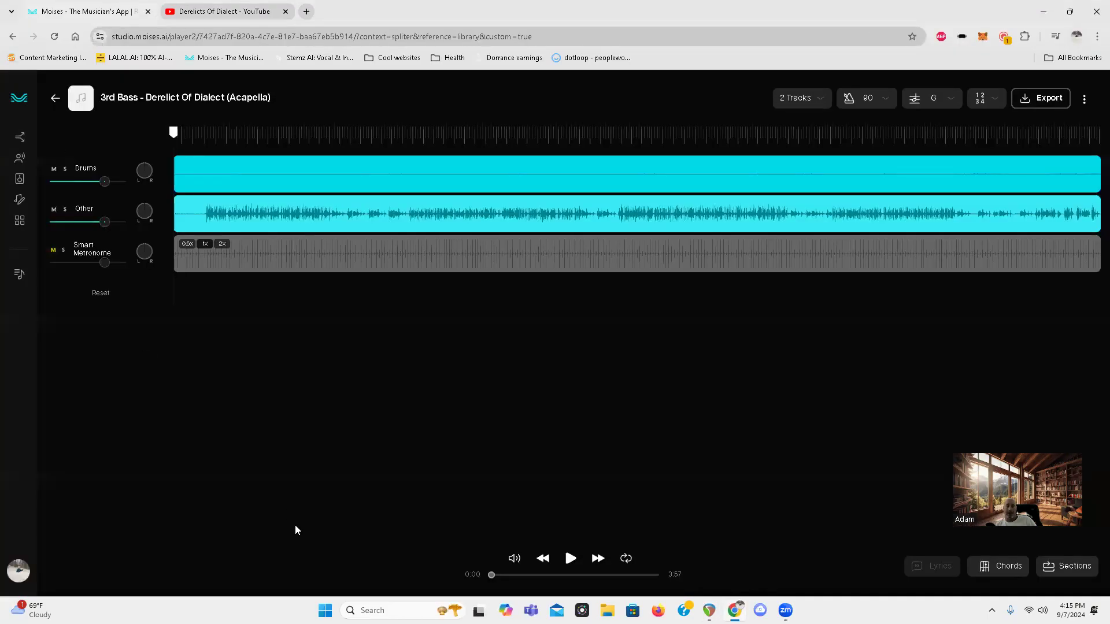
click(225, 12)
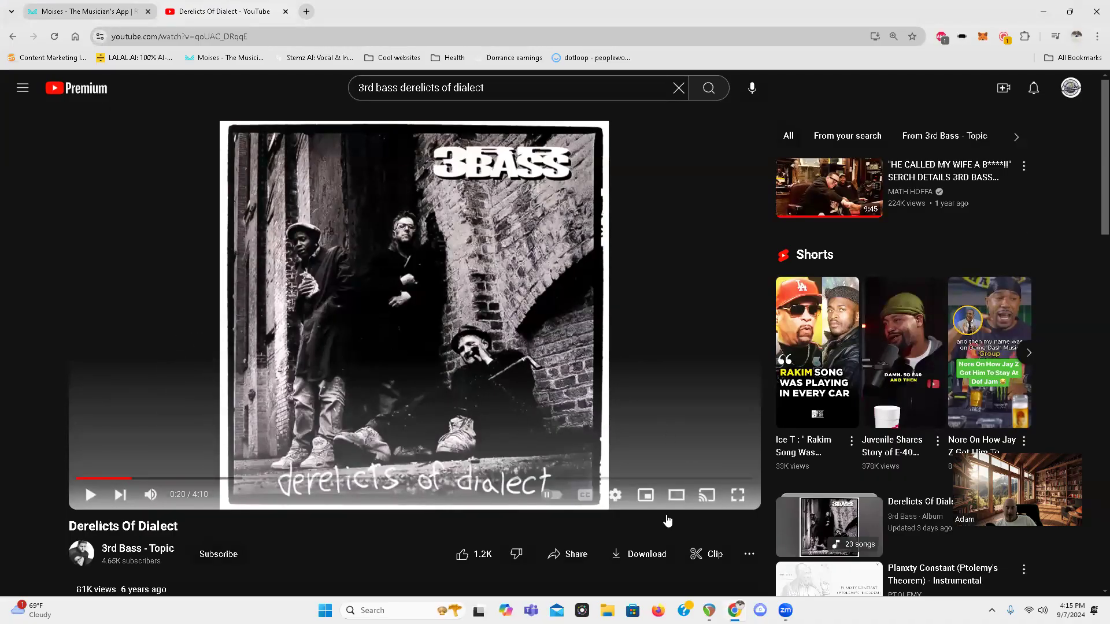
click(709, 610)
click(523, 302)
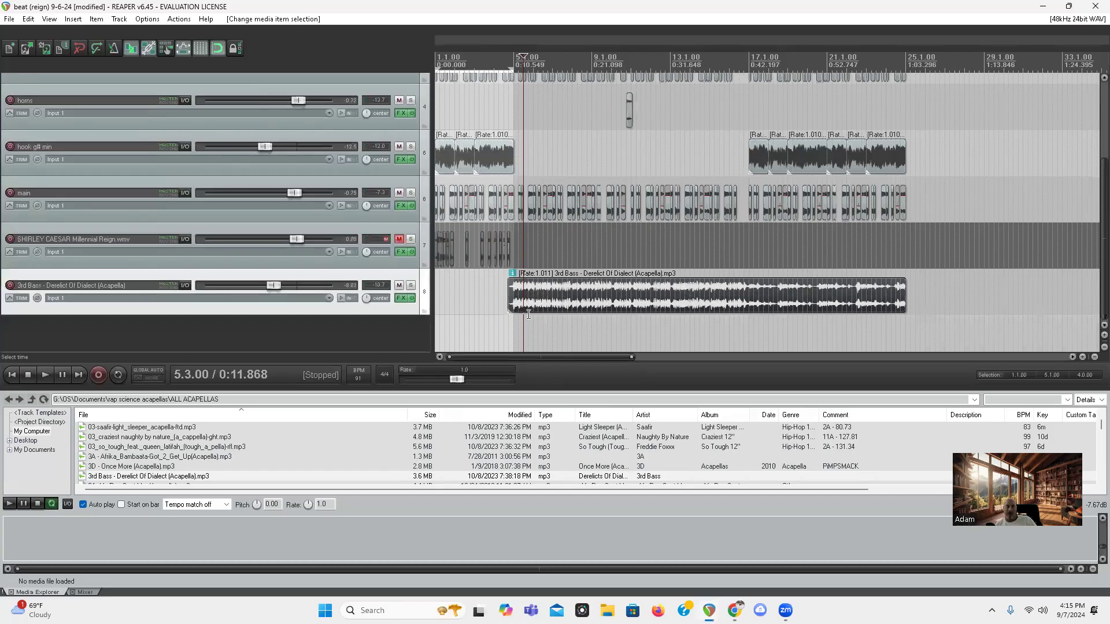
scroll(542, 301, up, 2)
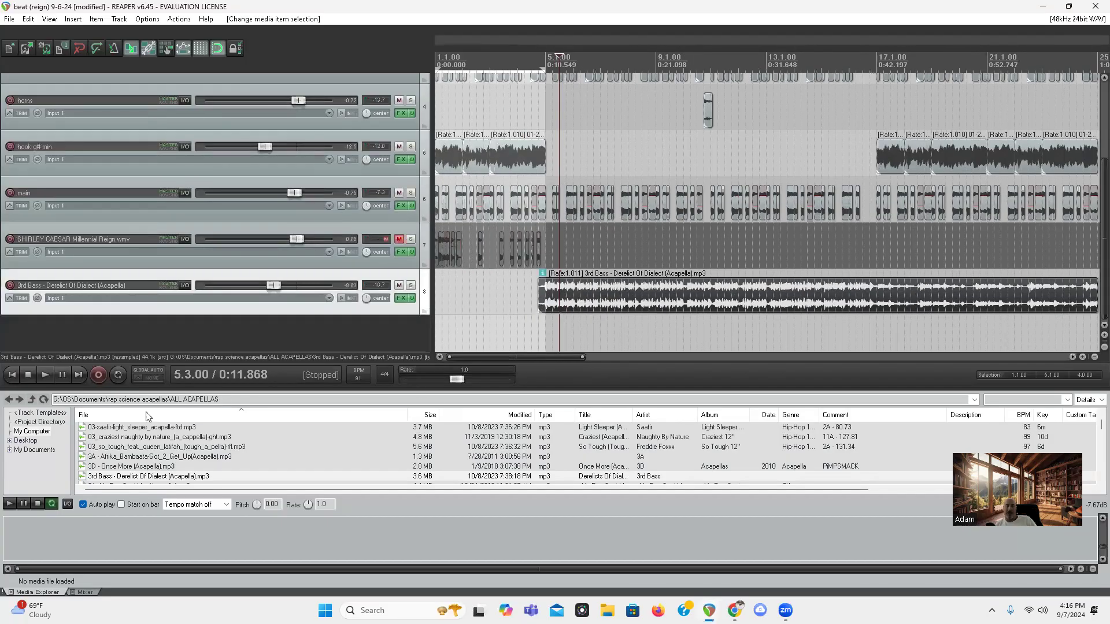